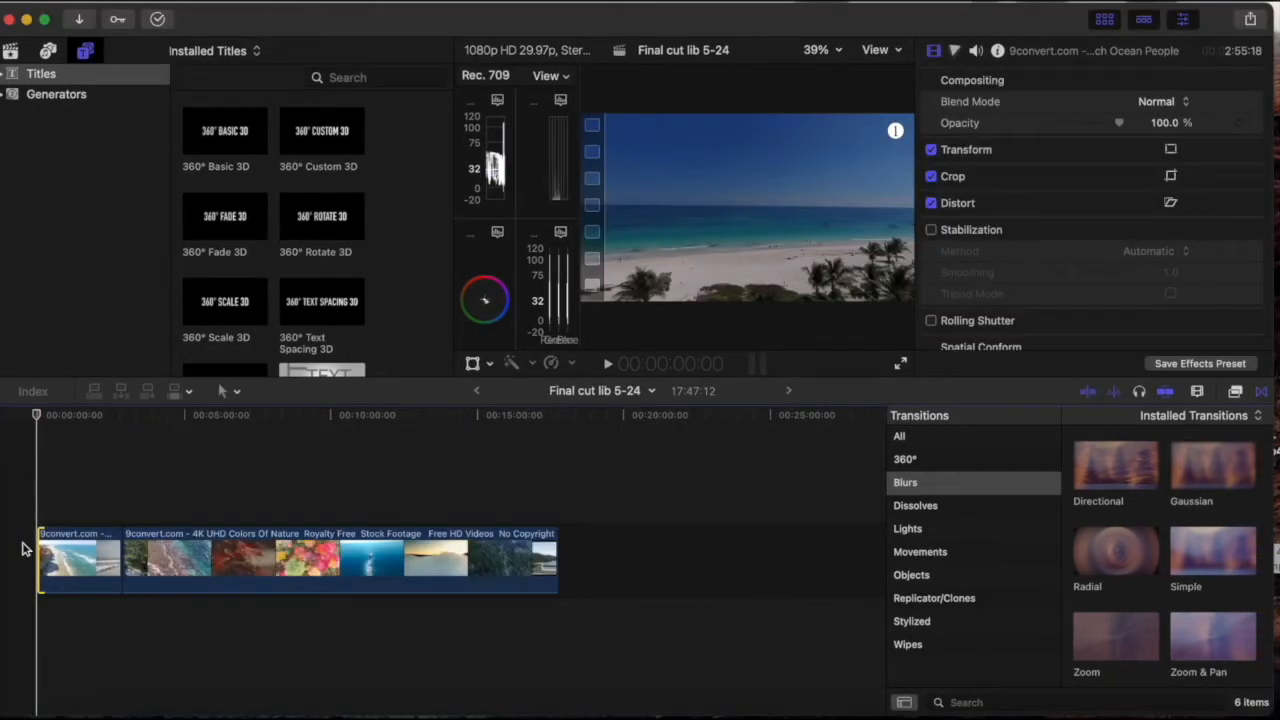
# Trim the start of the first beach clip on the timeline to a clip duration of 2:48:09
pyautogui.moveTo(42, 549); pyautogui.dragTo(22, 545)
pyautogui.click(38, 549)
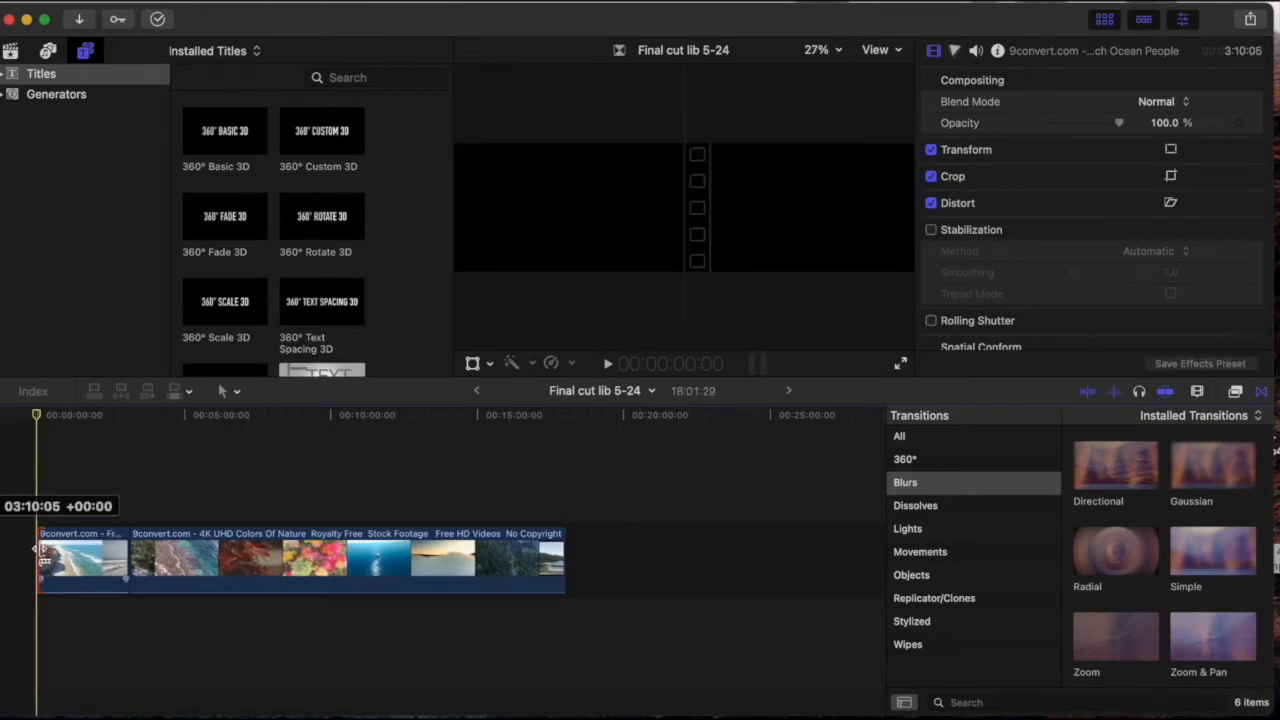
pyautogui.moveTo(44, 560); pyautogui.dragTo(48, 549)
# Open the media import window to examine its sources and import options, and close it without importing anything
pyautogui.click(144, 1)
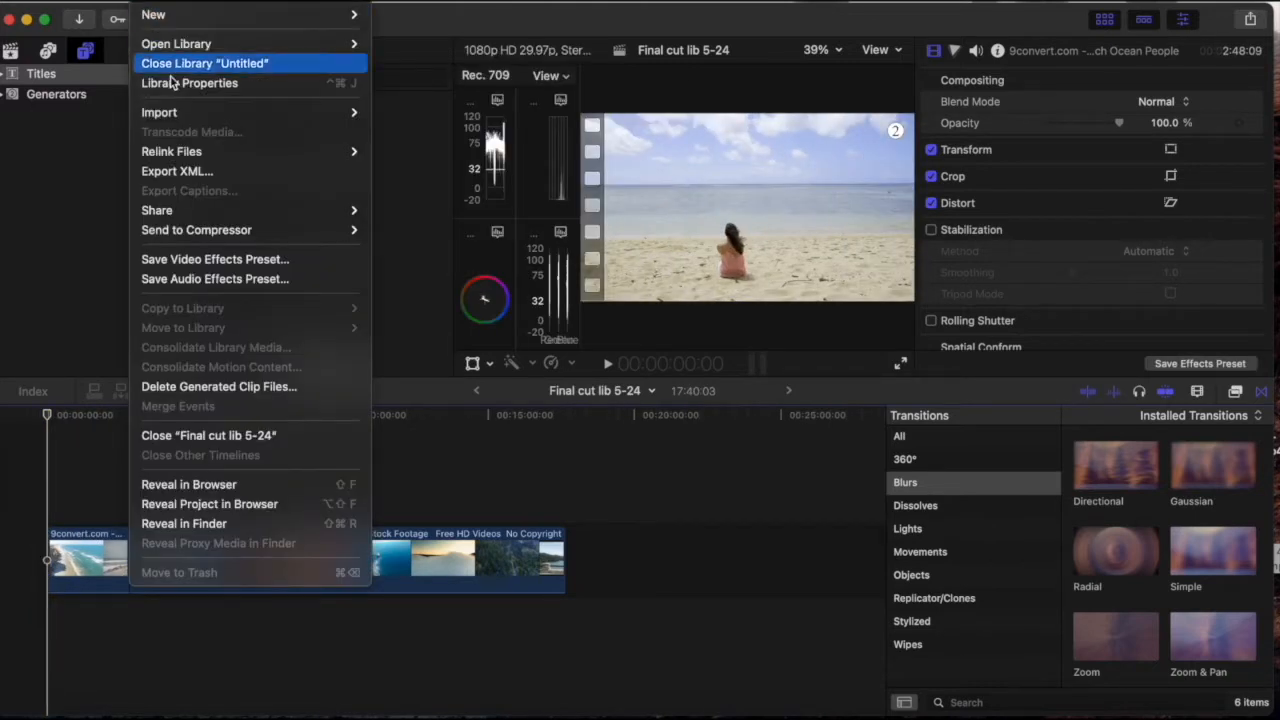
pyautogui.moveTo(190, 115)
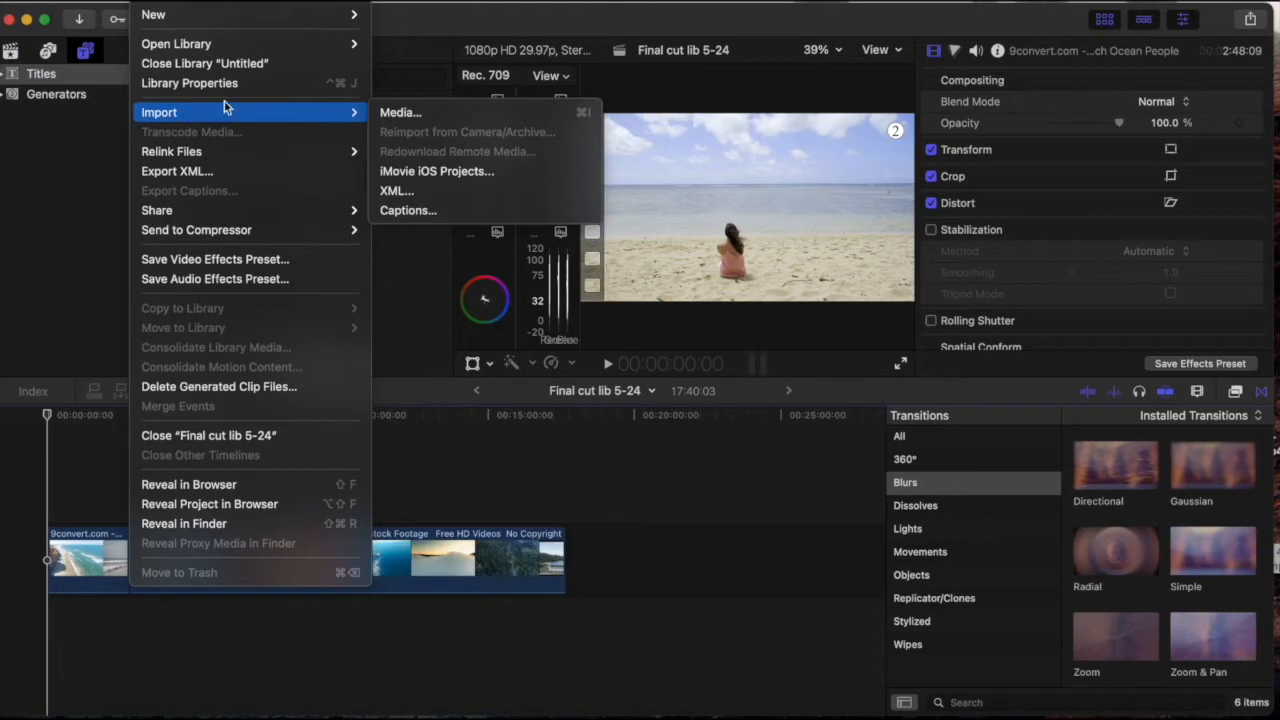
pyautogui.click(430, 110)
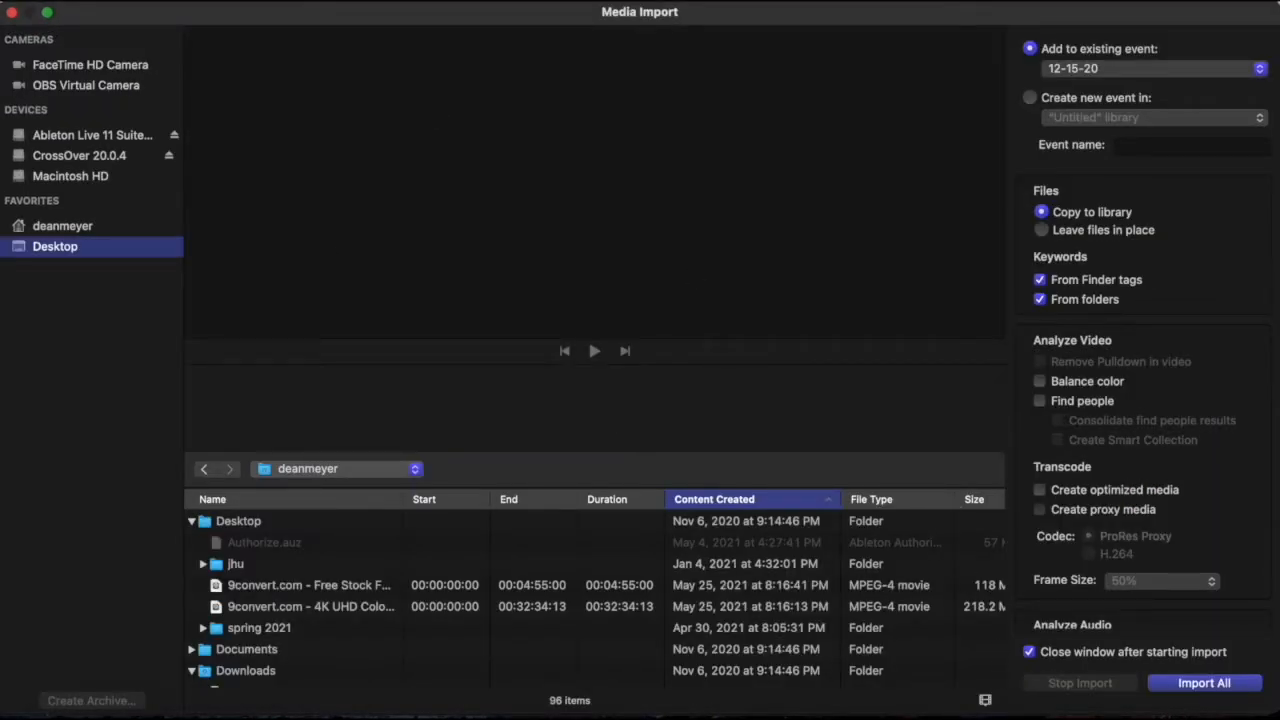
pyautogui.click(11, 13)
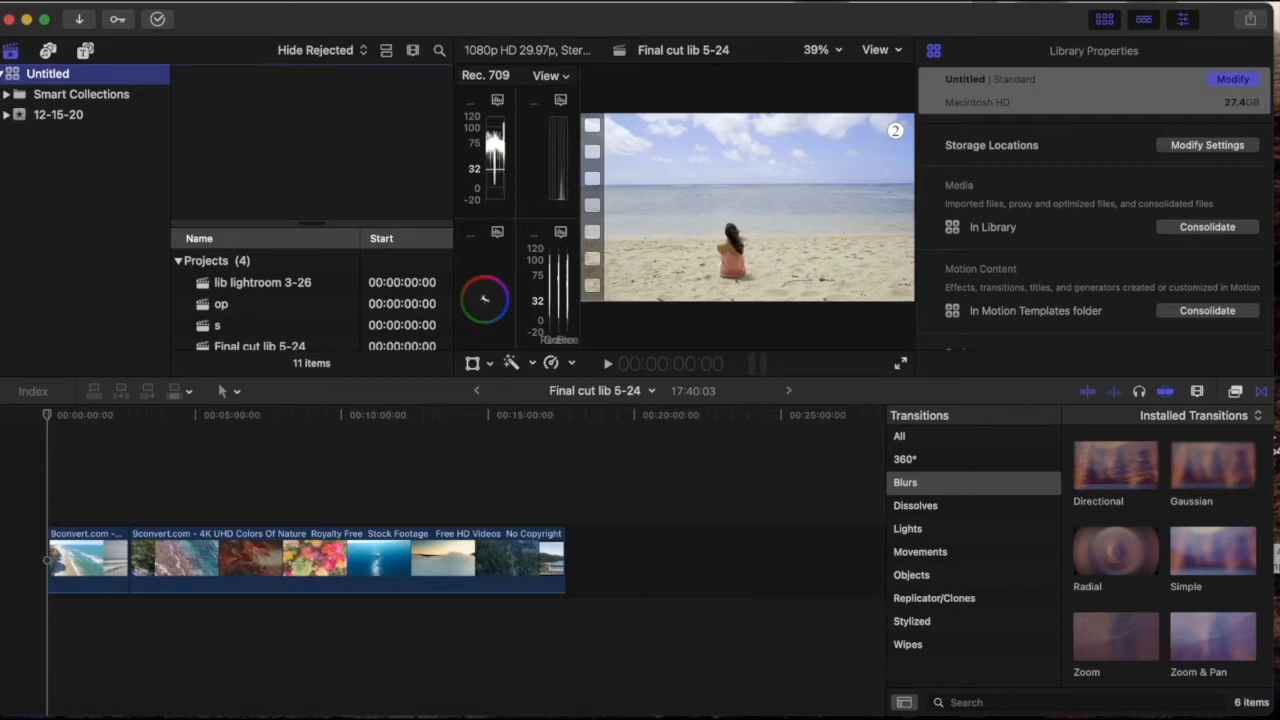
pyautogui.click(150, 1)
pyautogui.moveTo(191, 117)
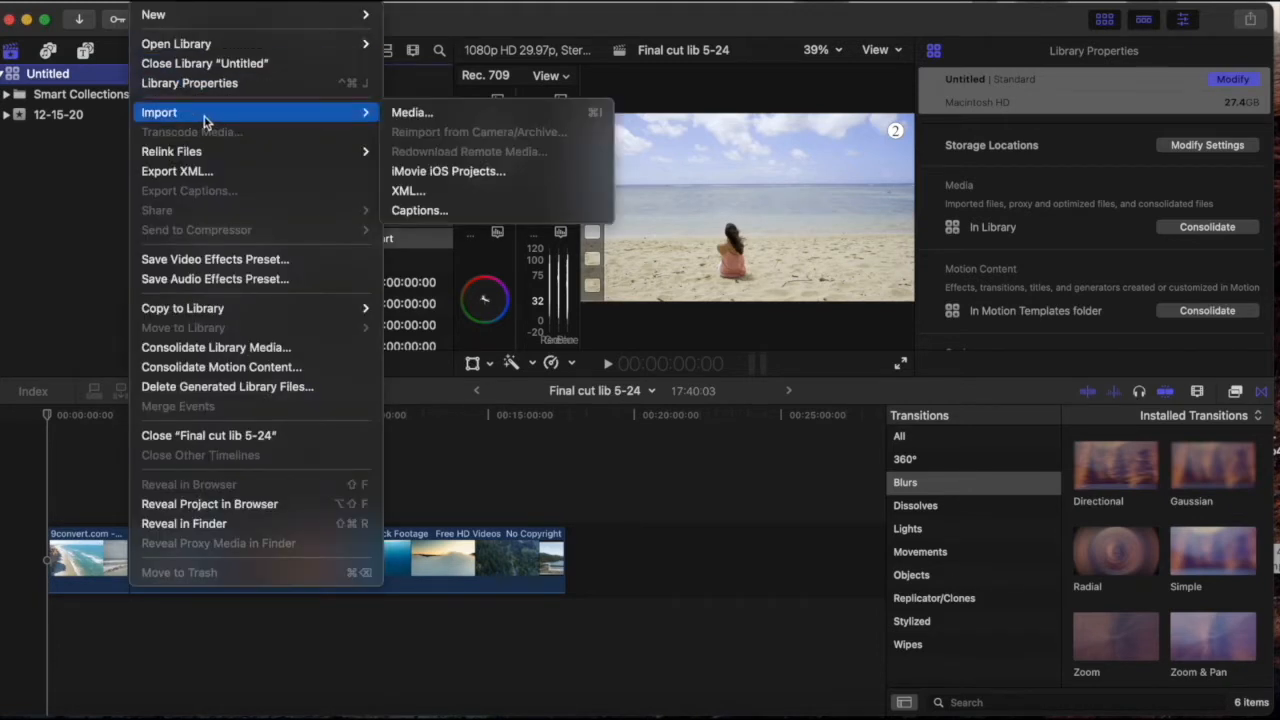
pyautogui.click(412, 112)
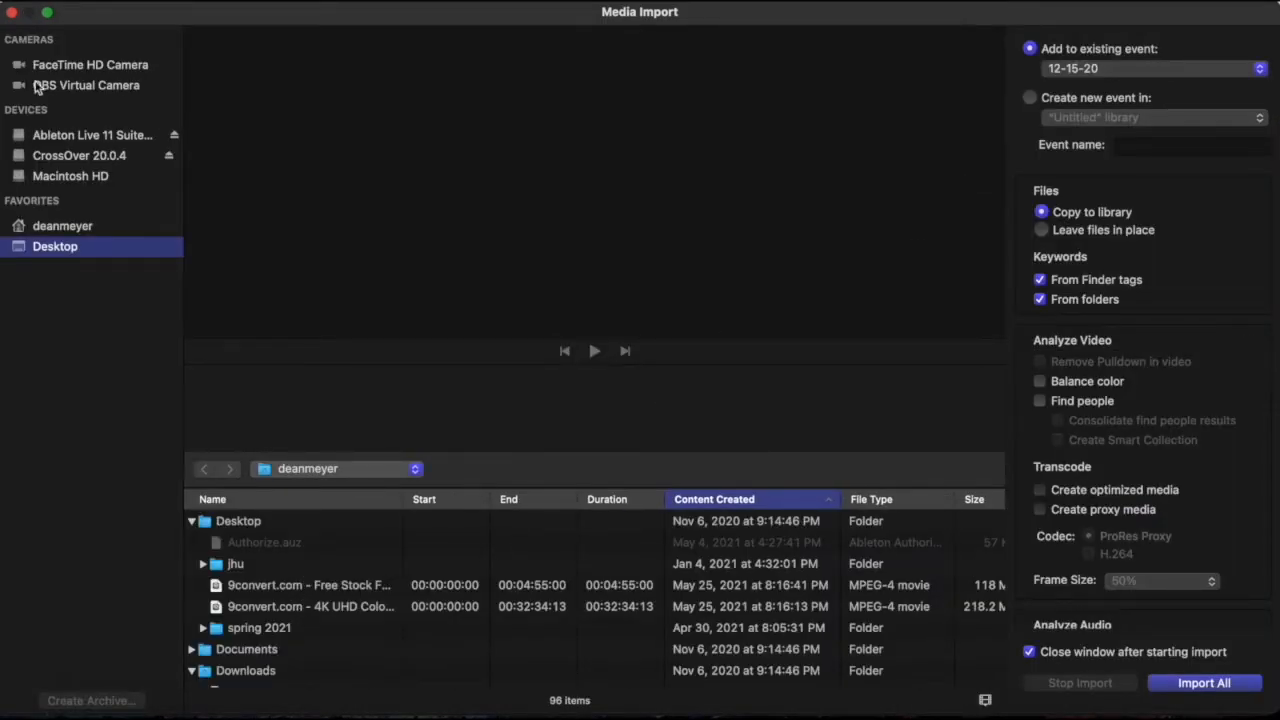
pyautogui.click(12, 17)
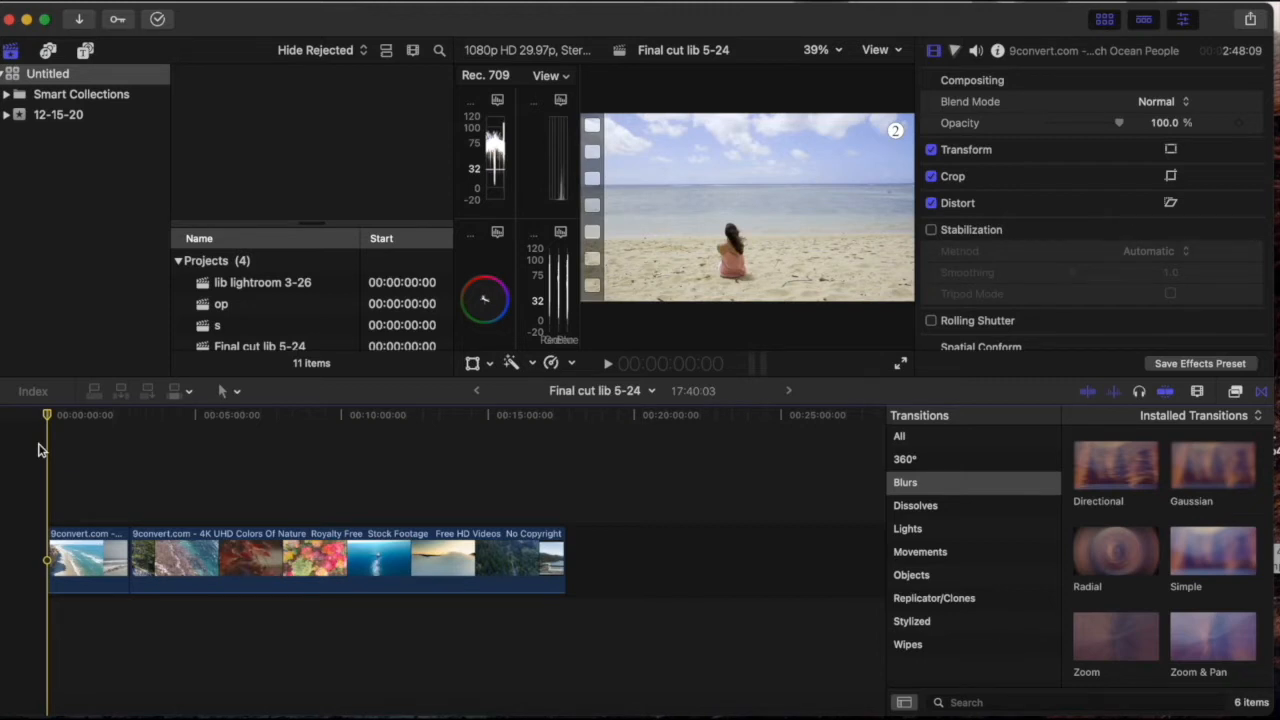
# Play the project and jump the playhead to several points across both clips, finishing back at the start
pyautogui.press('space')
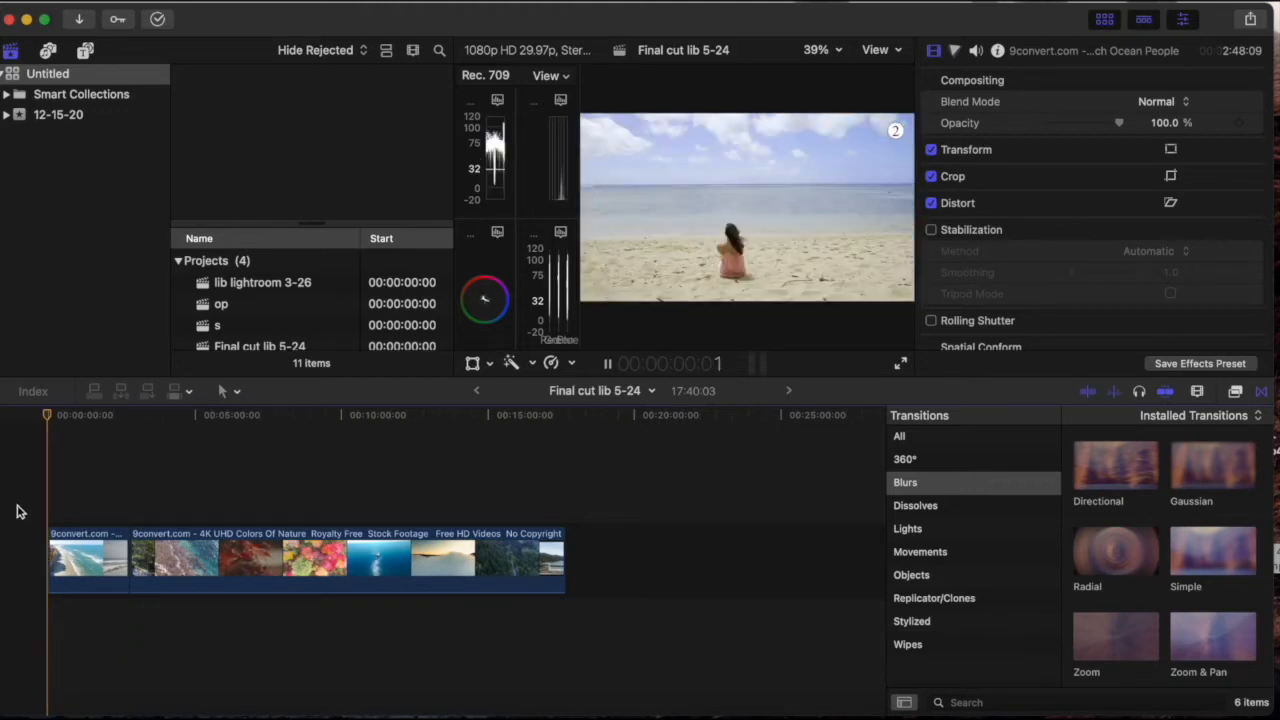
pyautogui.click(64, 421)
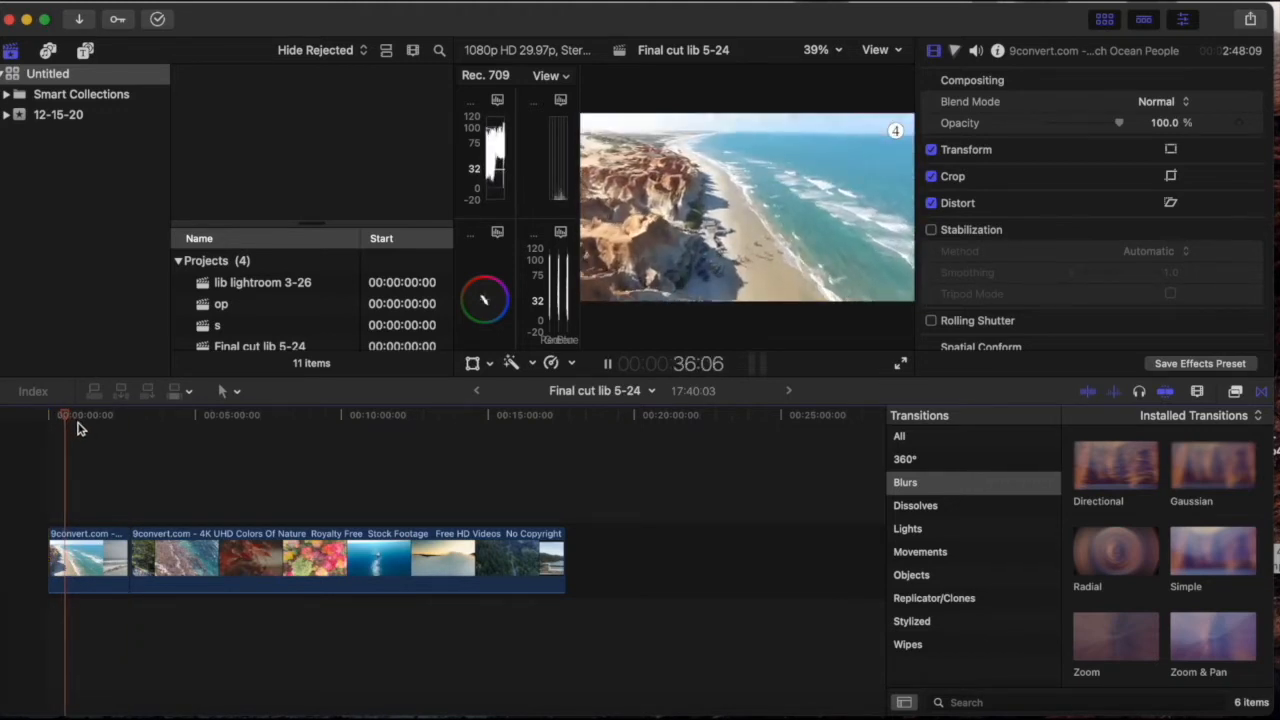
pyautogui.click(82, 421)
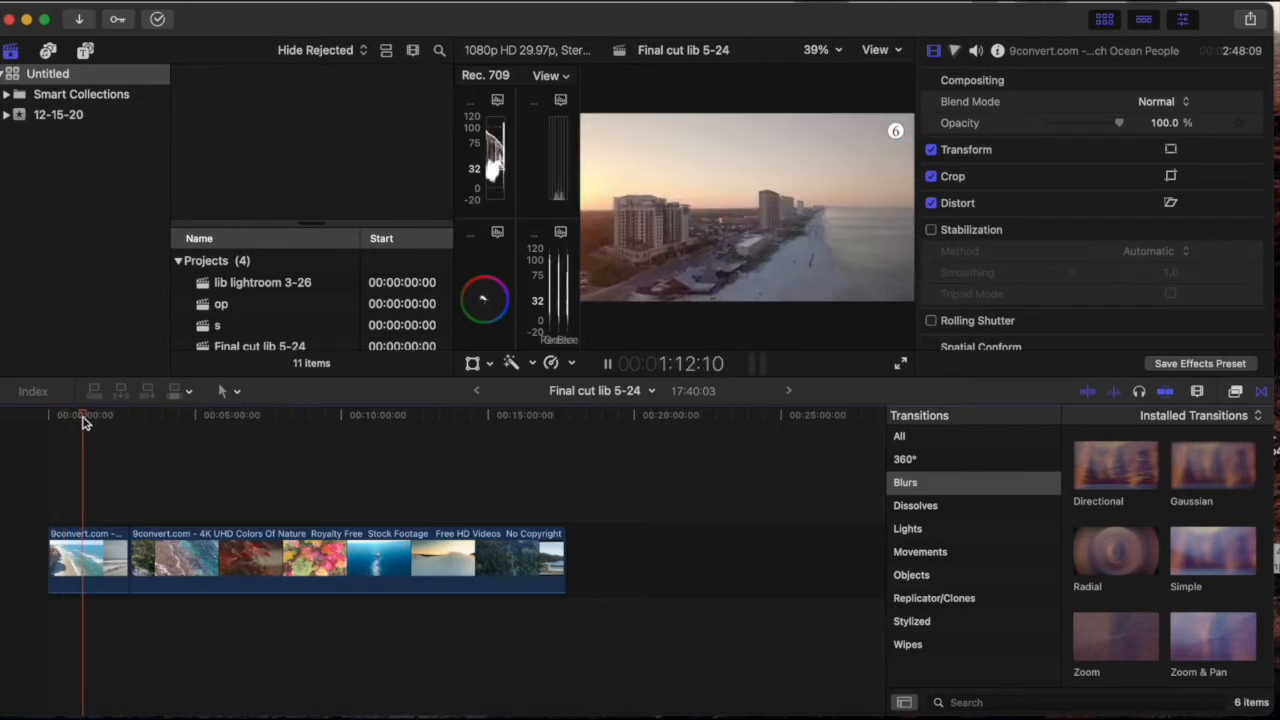
pyautogui.click(103, 420)
pyautogui.click(197, 416)
pyautogui.click(237, 415)
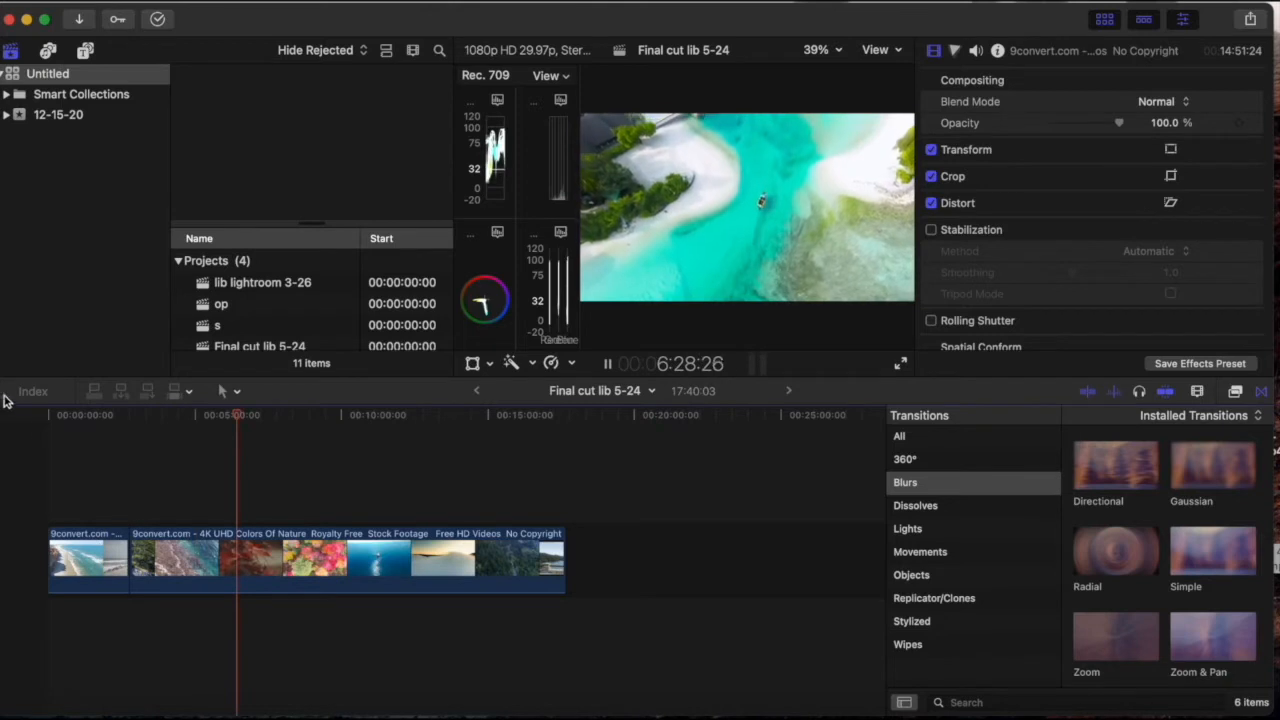
pyautogui.click(49, 420)
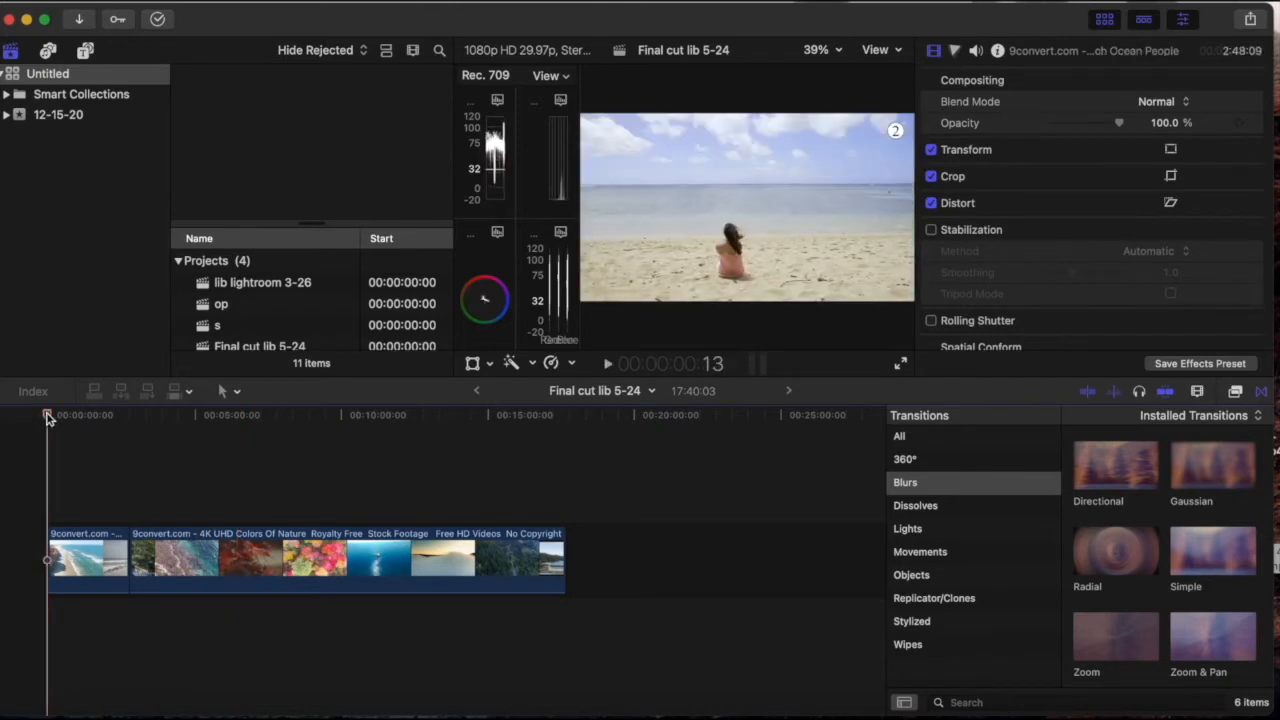
# Open the titles and generators browser with its category sidebar shown
pyautogui.click(85, 50)
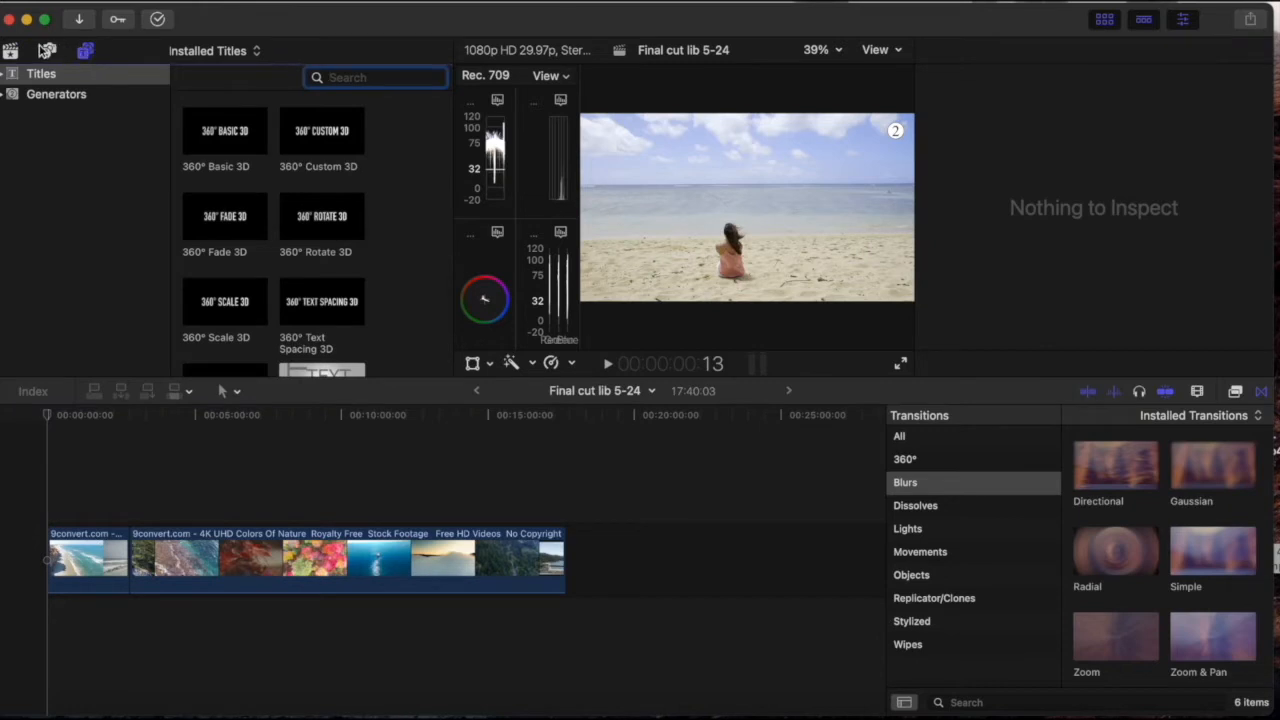
pyautogui.click(86, 52)
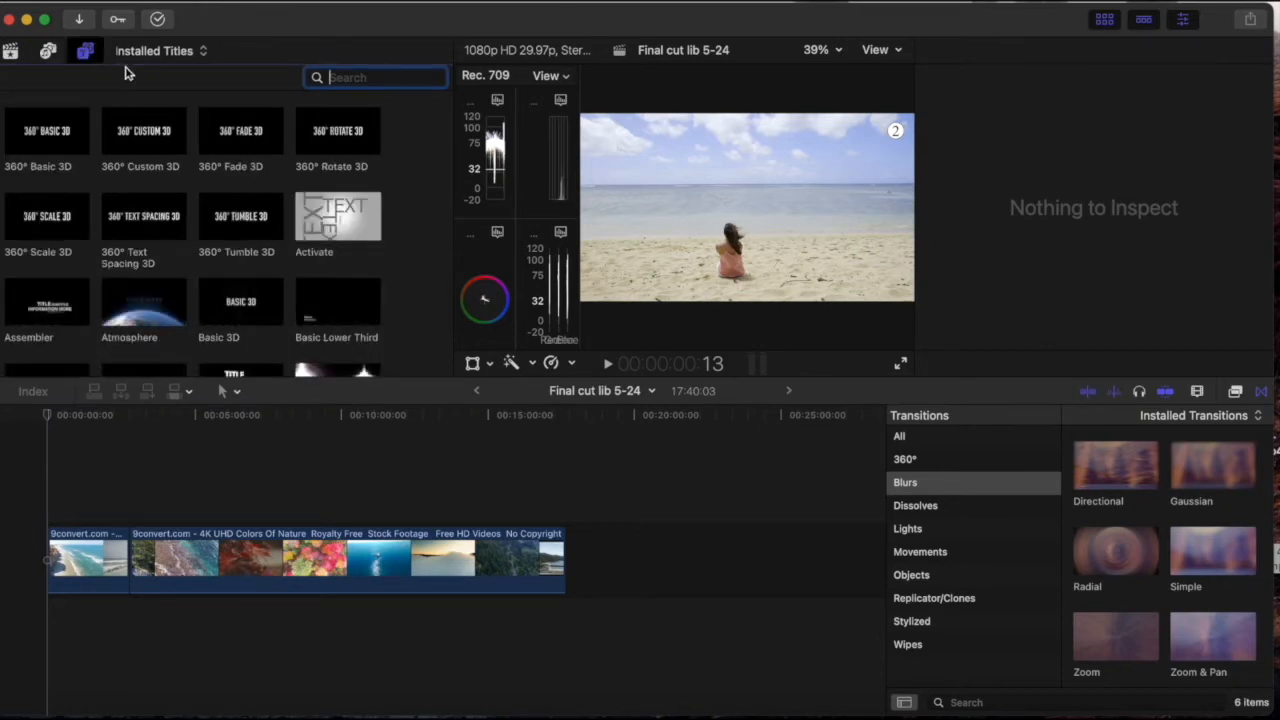
pyautogui.click(87, 52)
pyautogui.click(87, 52)
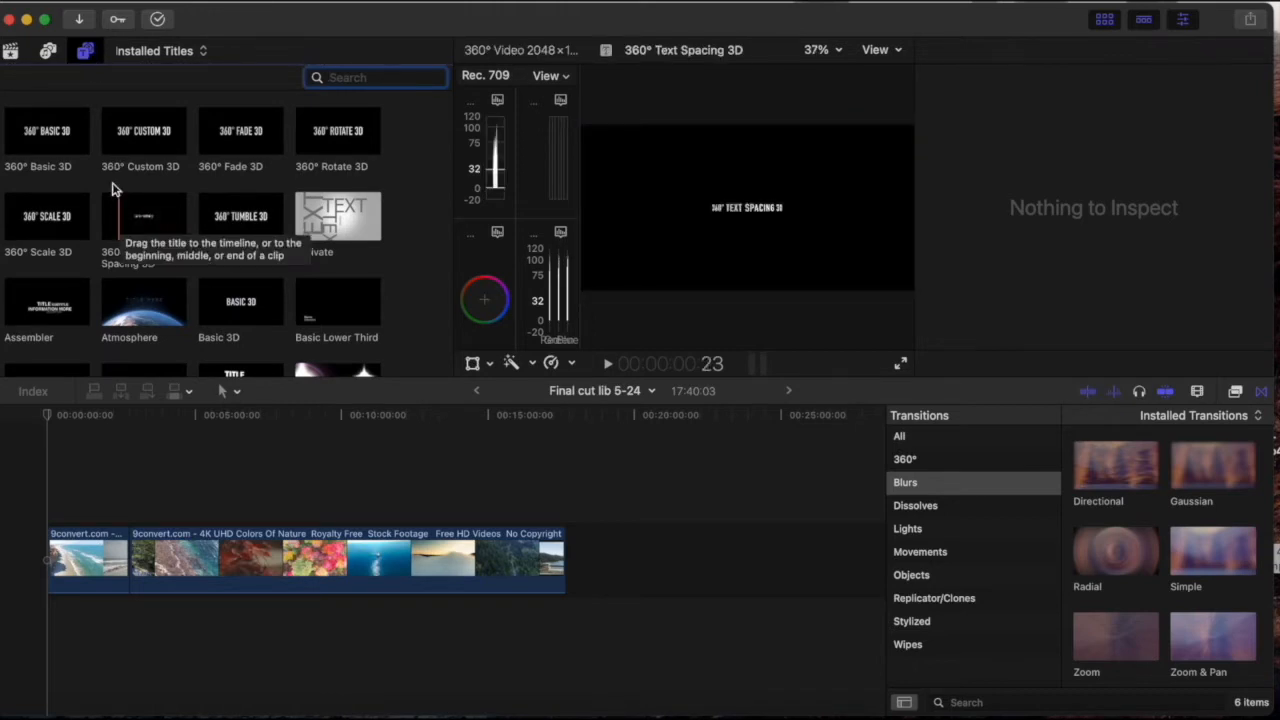
pyautogui.click(86, 54)
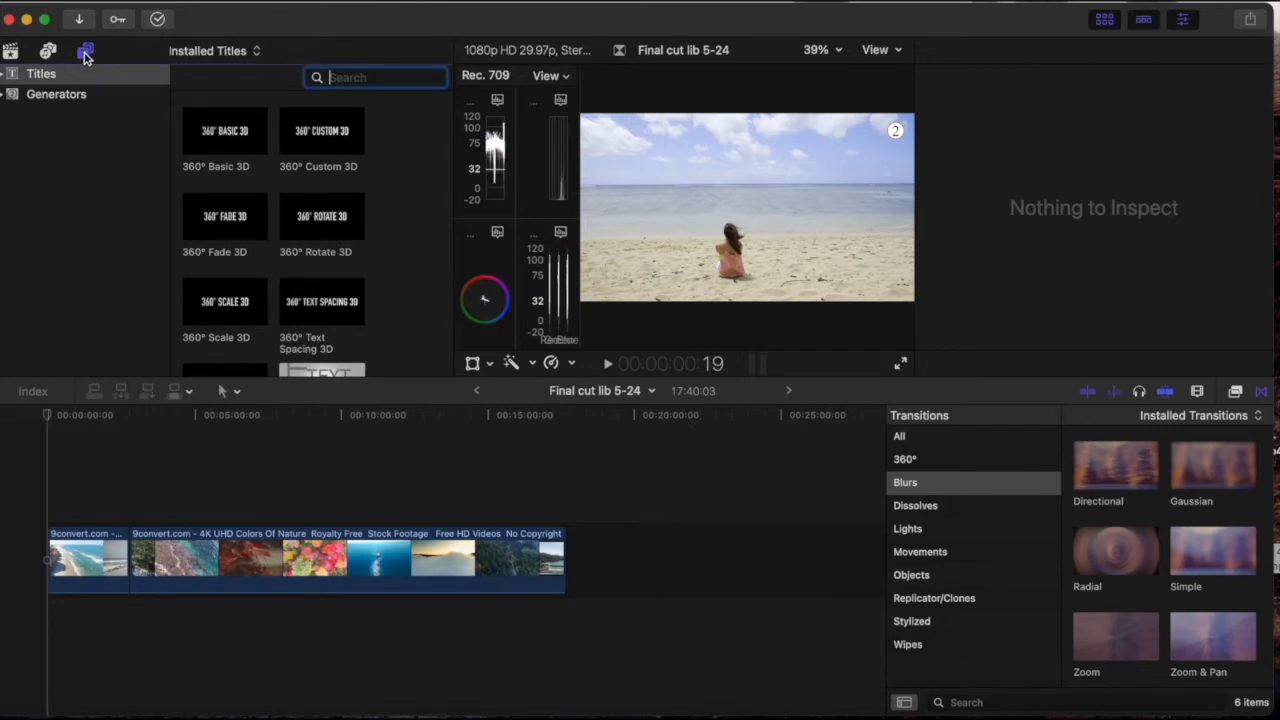
# Browse the installed generators, looking through backgrounds such as Blobs, Metal, Shapes and Stone
pyautogui.click(58, 94)
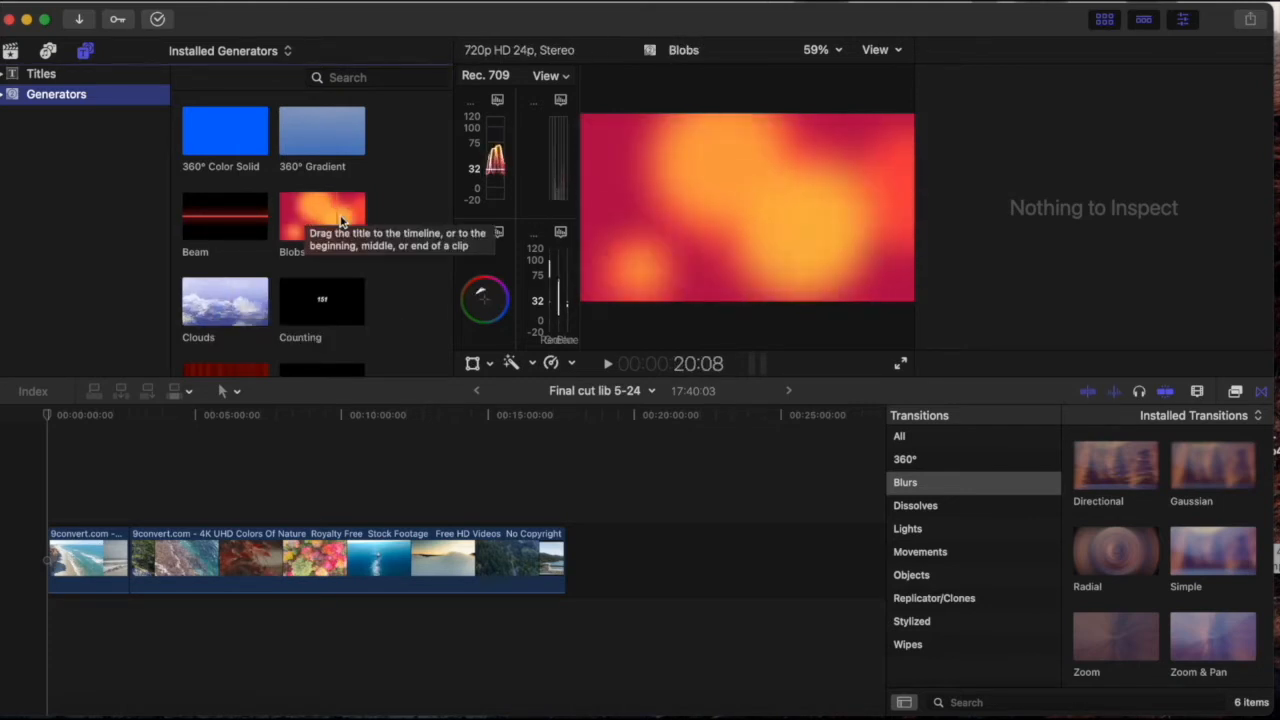
pyautogui.scroll(-5, 320, 224)
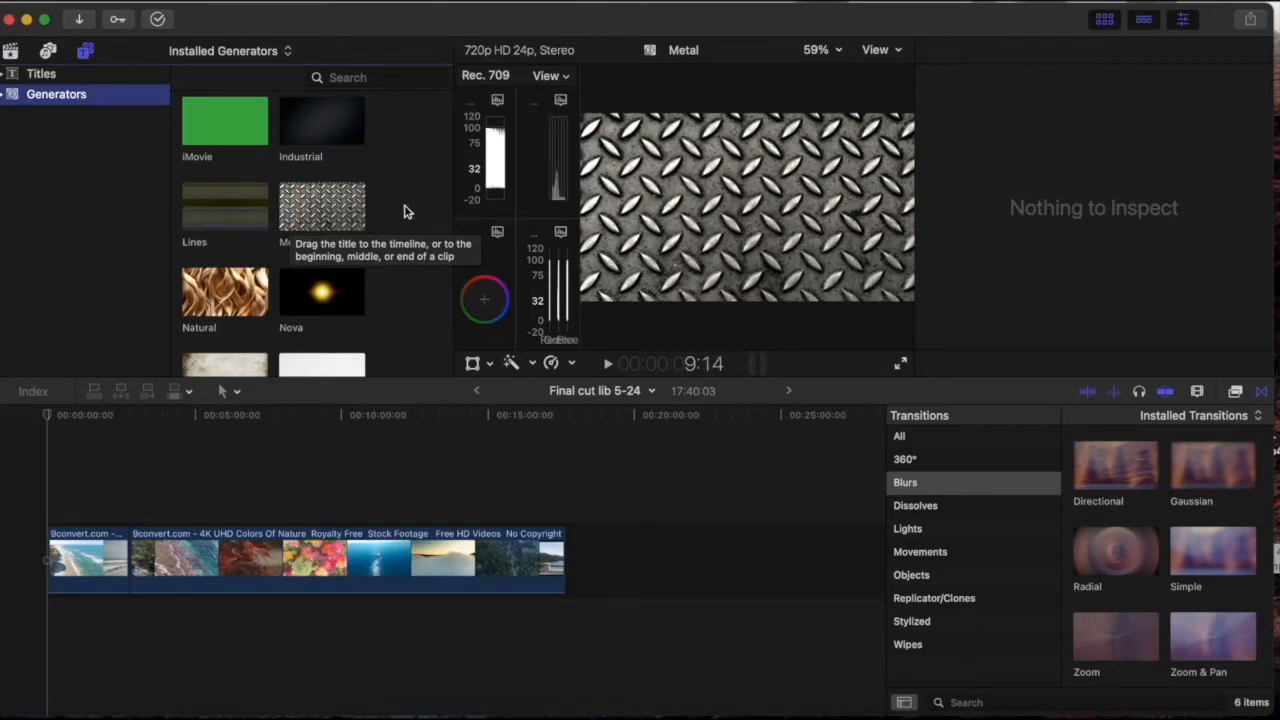
pyautogui.scroll(-5, 406, 209)
pyautogui.scroll(-3, 405, 210)
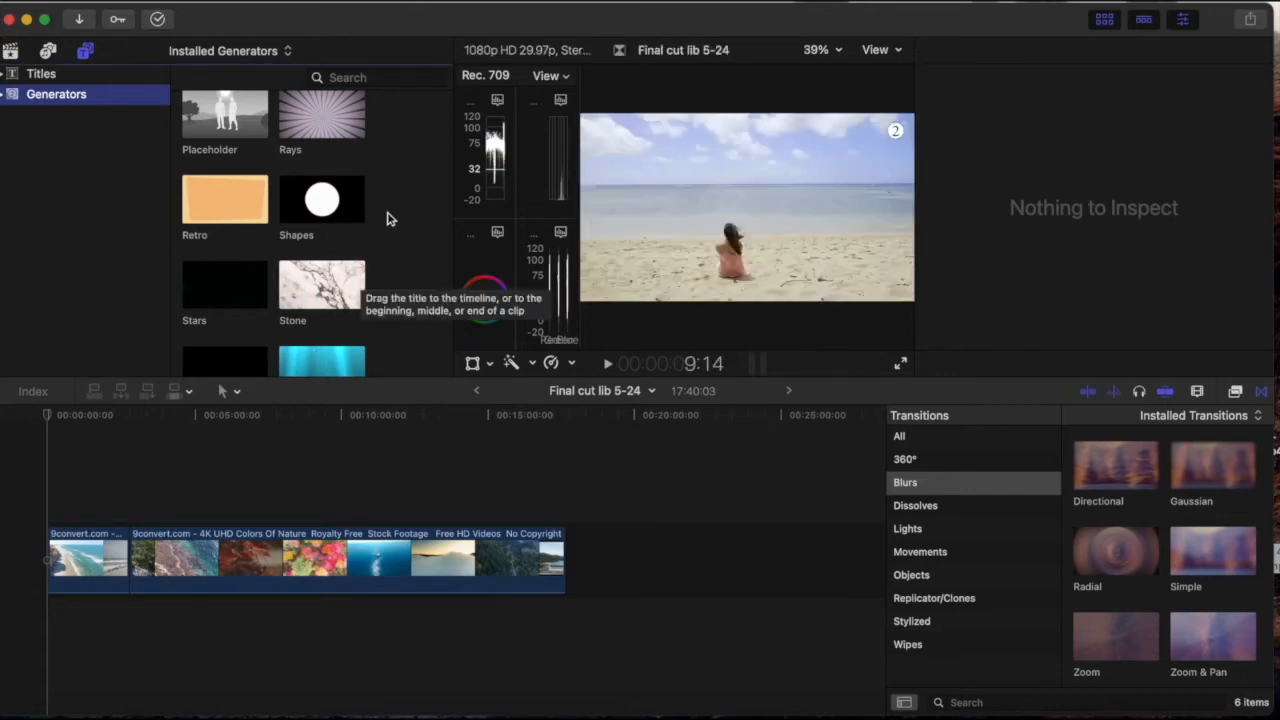
# Add the 360° Basic 3D title above the start of the first clip on the timeline
pyautogui.click(53, 483)
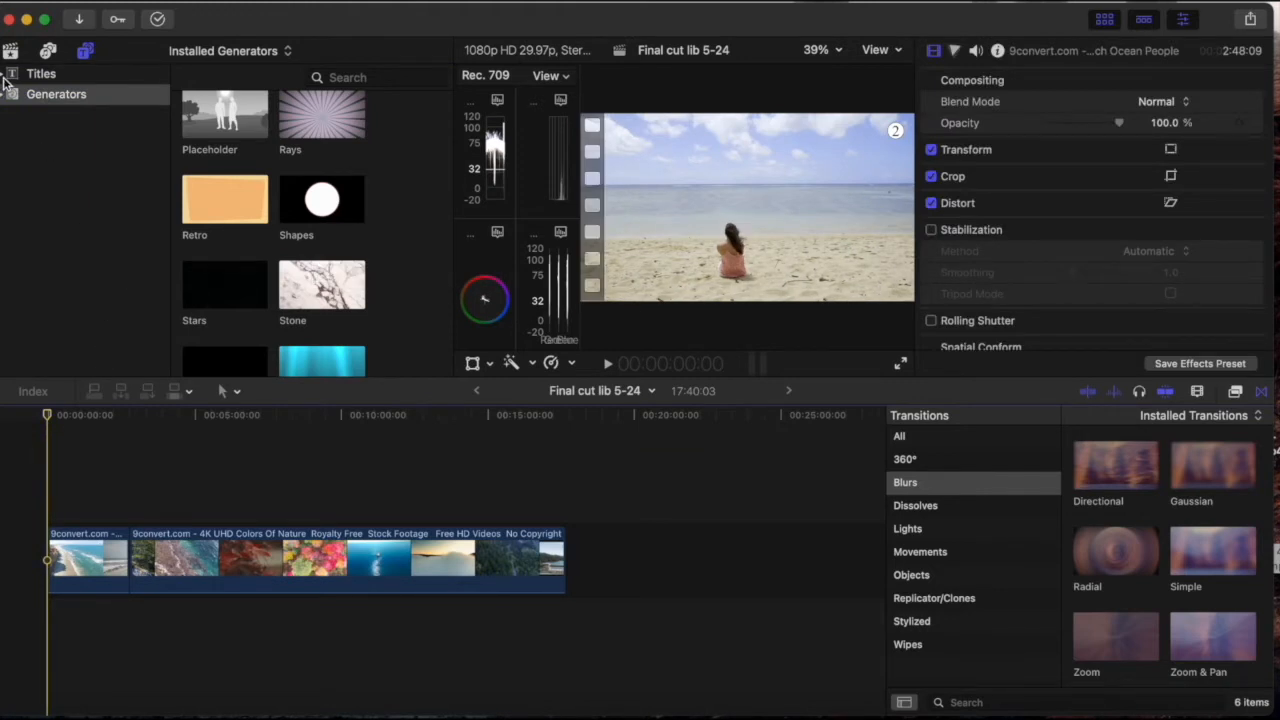
pyautogui.click(41, 76)
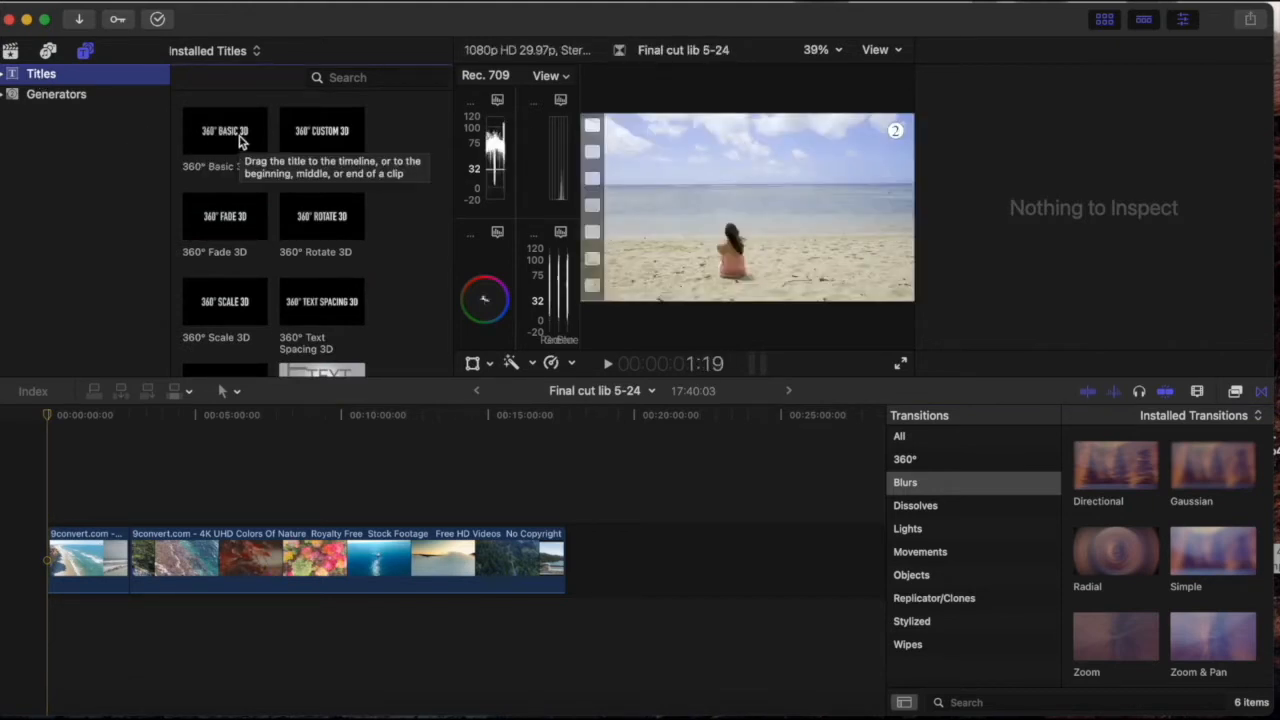
pyautogui.moveTo(249, 129); pyautogui.dragTo(42, 504)
pyautogui.press('super+equal')
pyautogui.press('super+equal')
pyautogui.press('super+minus')
pyautogui.press('super+minus')
pyautogui.press('super+minus')
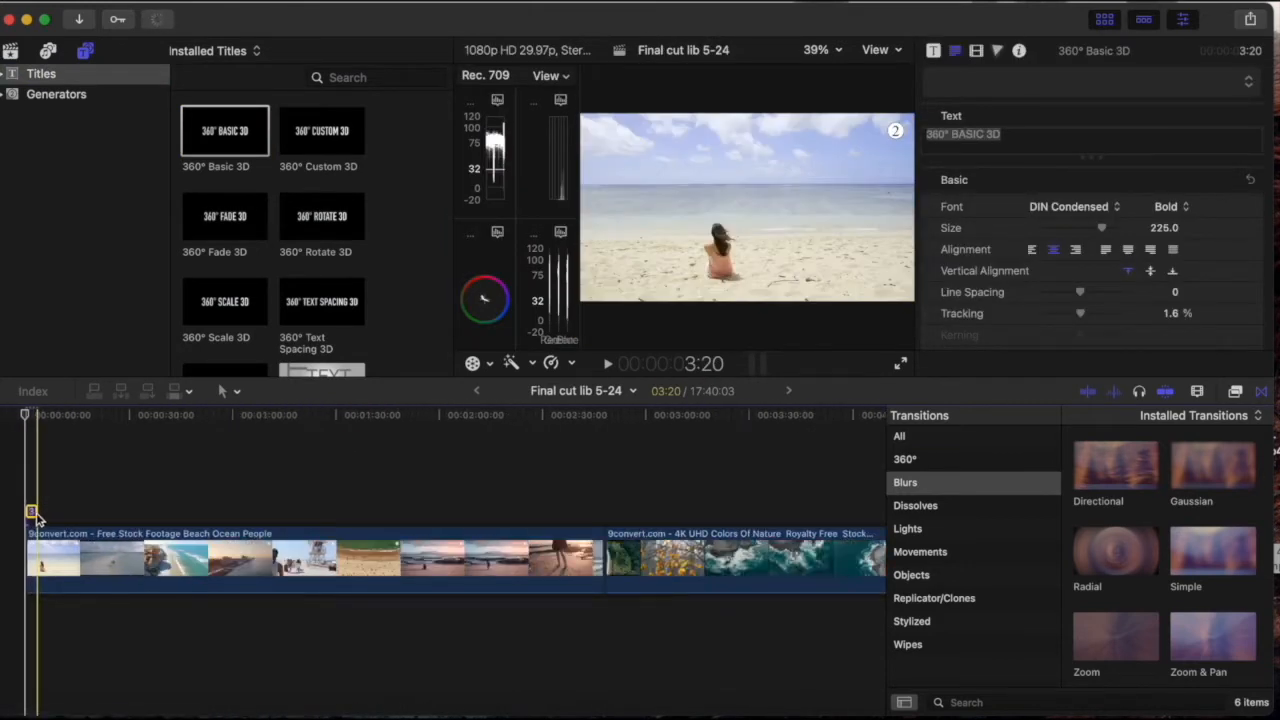
# Extend the end of the 360° Basic 3D title to a duration of 5:10
pyautogui.click(34, 512)
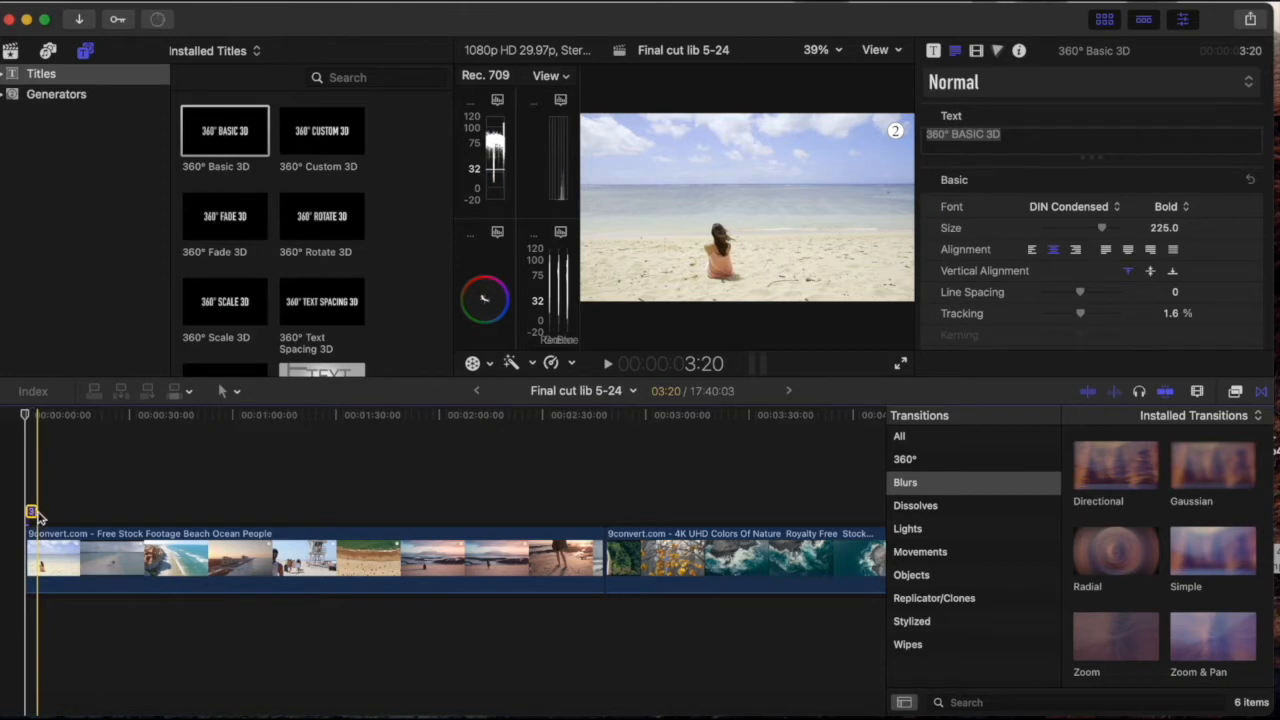
pyautogui.click(39, 512)
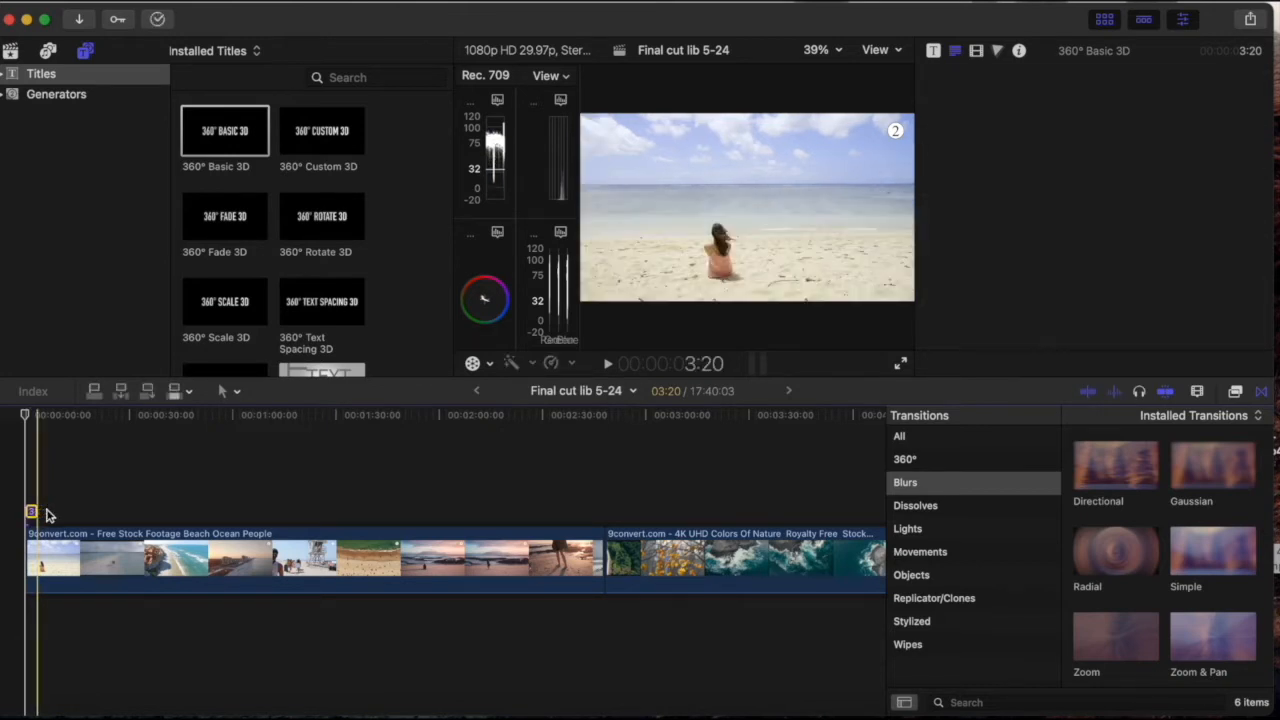
pyautogui.press('super+equal')
pyautogui.press('super+equal')
pyautogui.moveTo(39, 511); pyautogui.dragTo(53, 511)
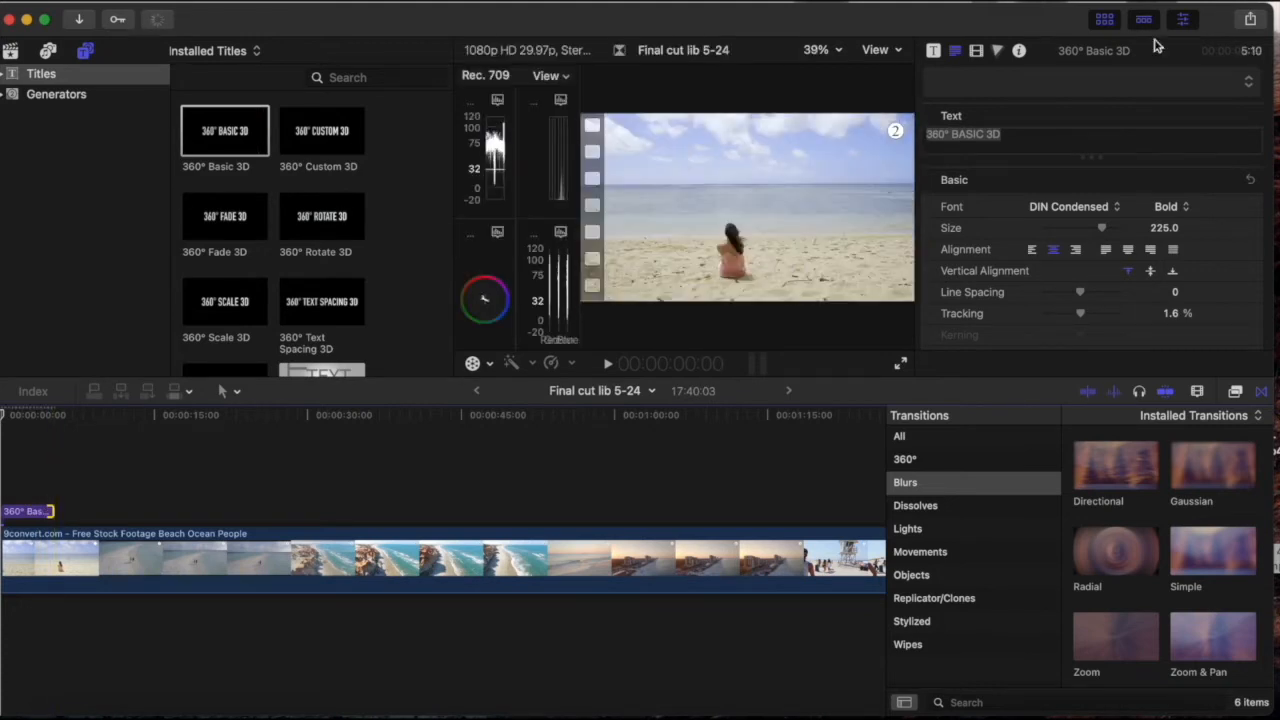
# Replace the title's text with "Beginner's Tutorial"
pyautogui.tripleClick(998, 133)
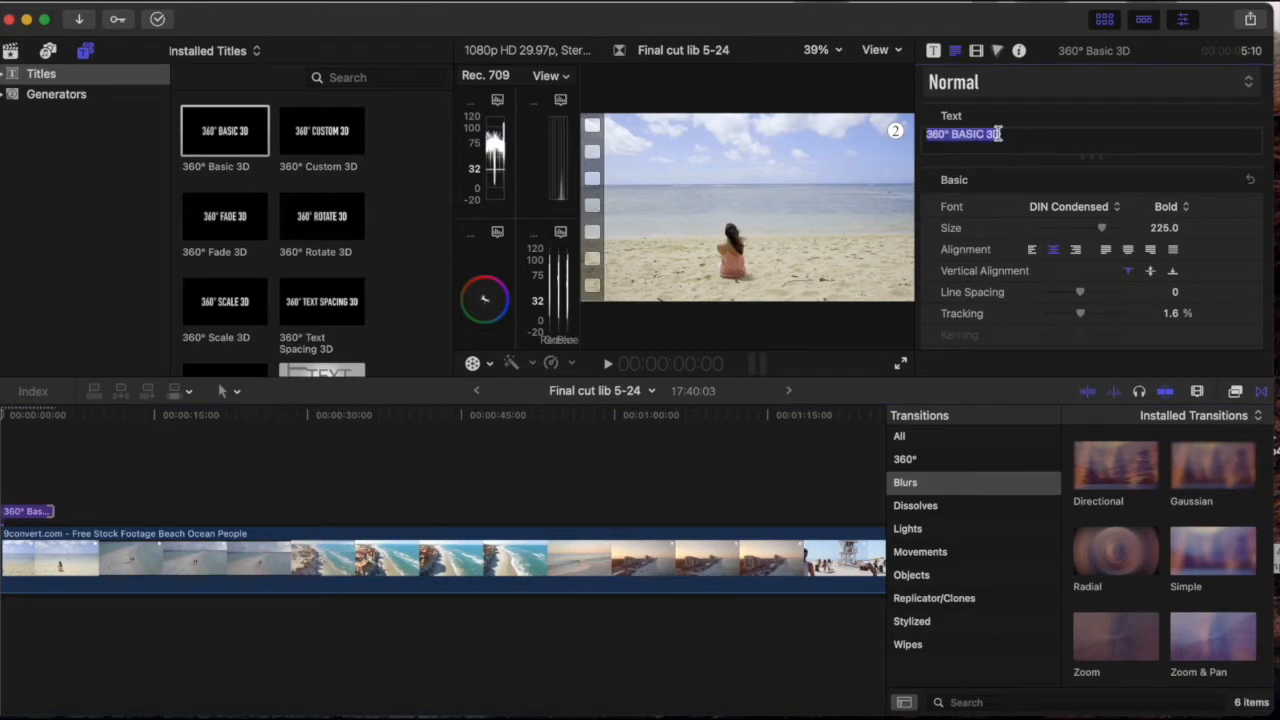
pyautogui.write('Beg')
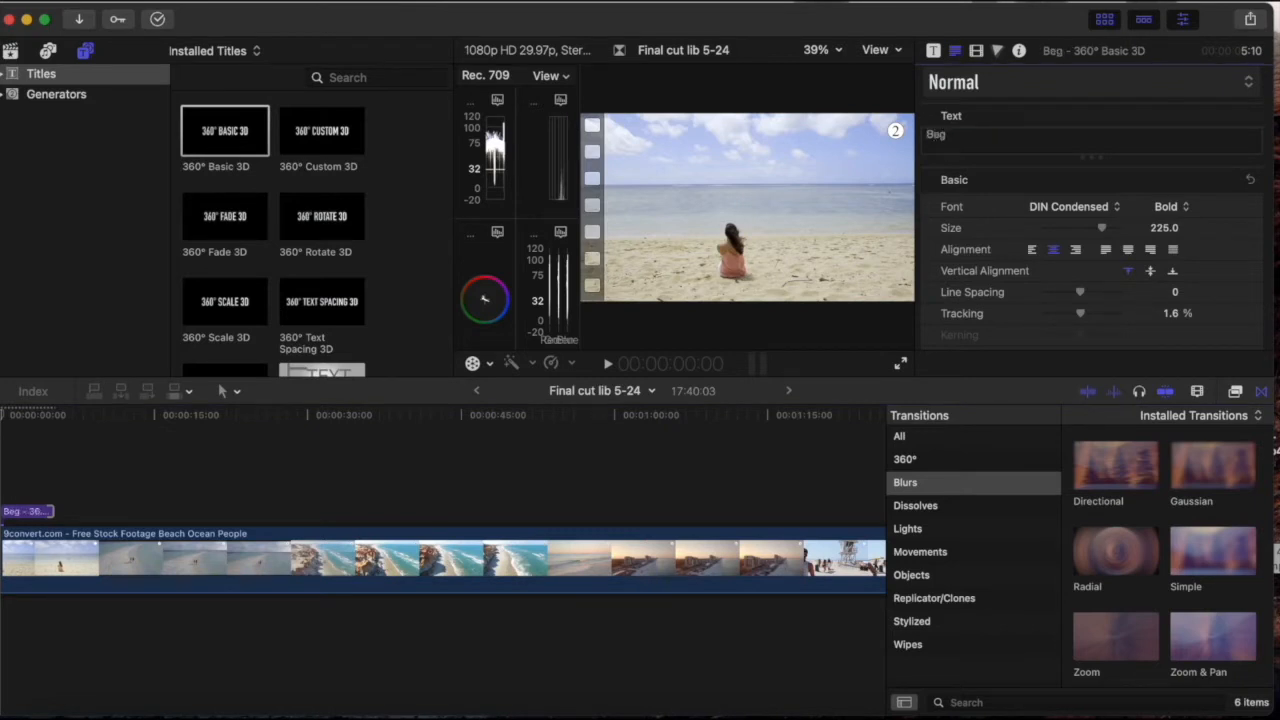
pyautogui.write("inner's Tutorial")
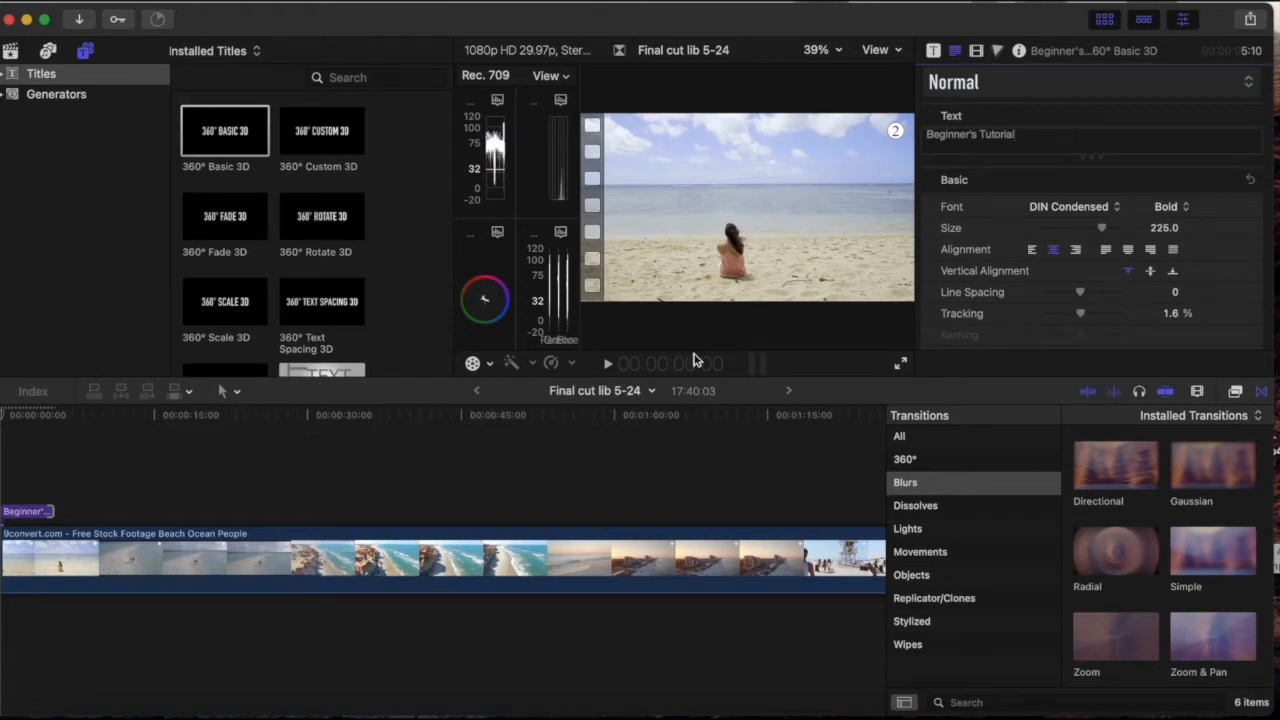
# Play the project from the beginning to preview the title over the beach footage, and stop playback
pyautogui.click(609, 477)
pyautogui.press('space')
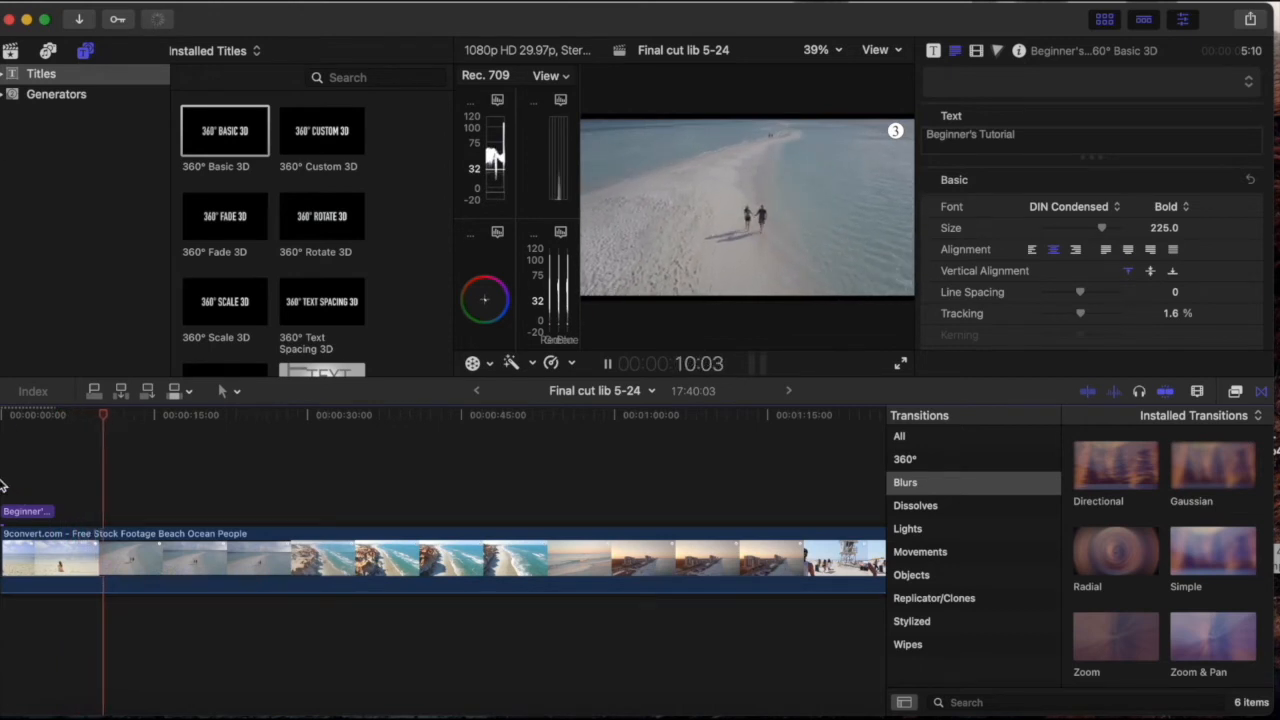
pyautogui.press('Home')
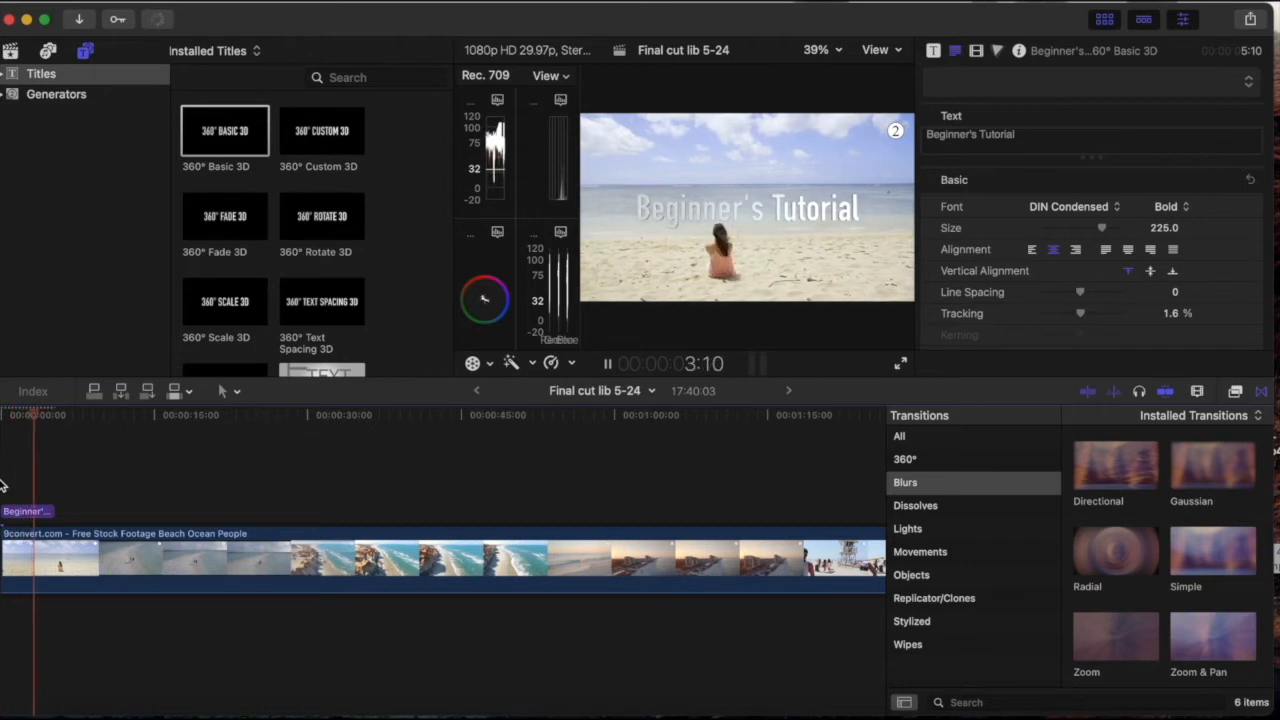
pyautogui.press('space')
pyautogui.click(2, 490)
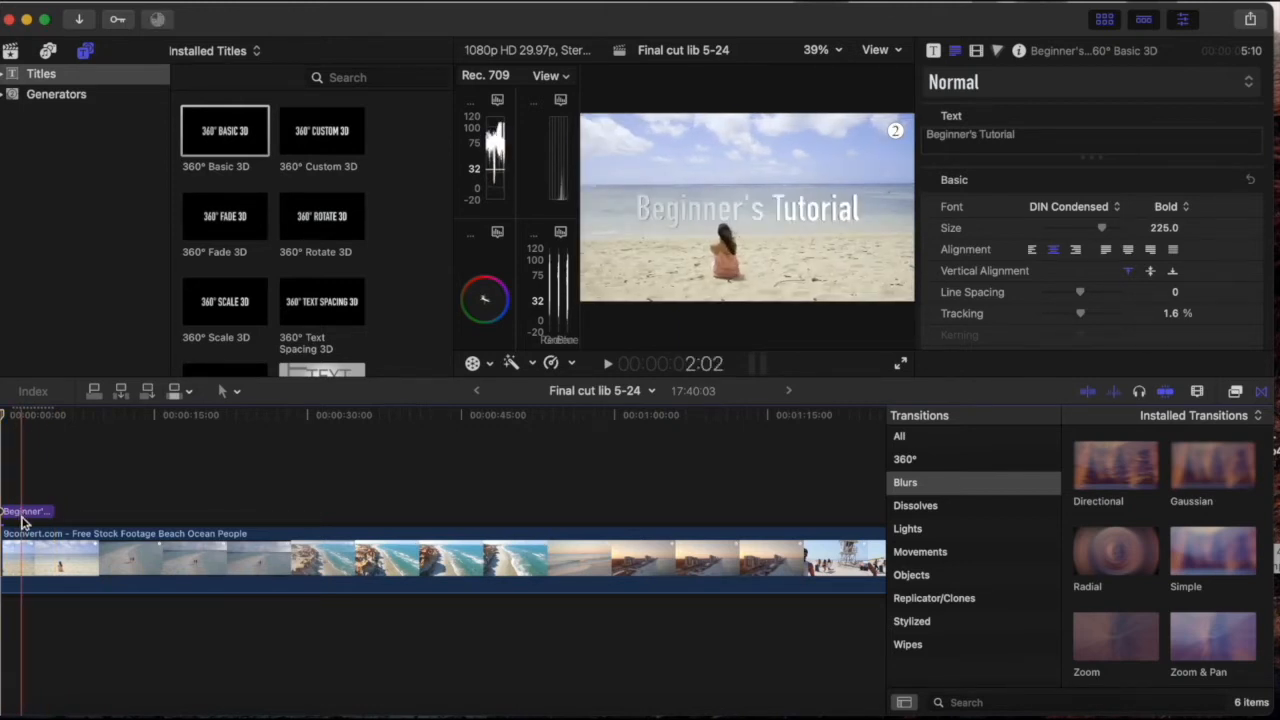
# Copy the title from the start of the timeline and paste it above the rocky-coast footage at about 7:29
pyautogui.click(24, 512)
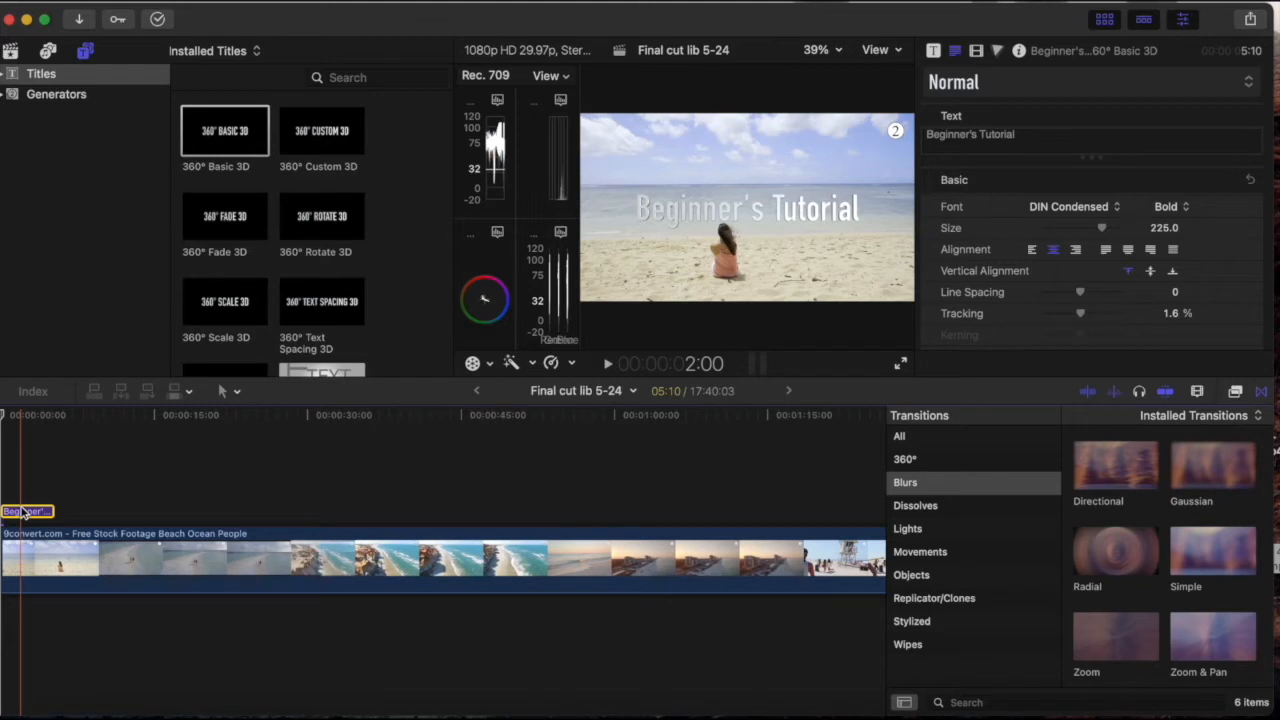
pyautogui.hscroll(5, 296, 529)
pyautogui.hscroll(-6, 293, 531)
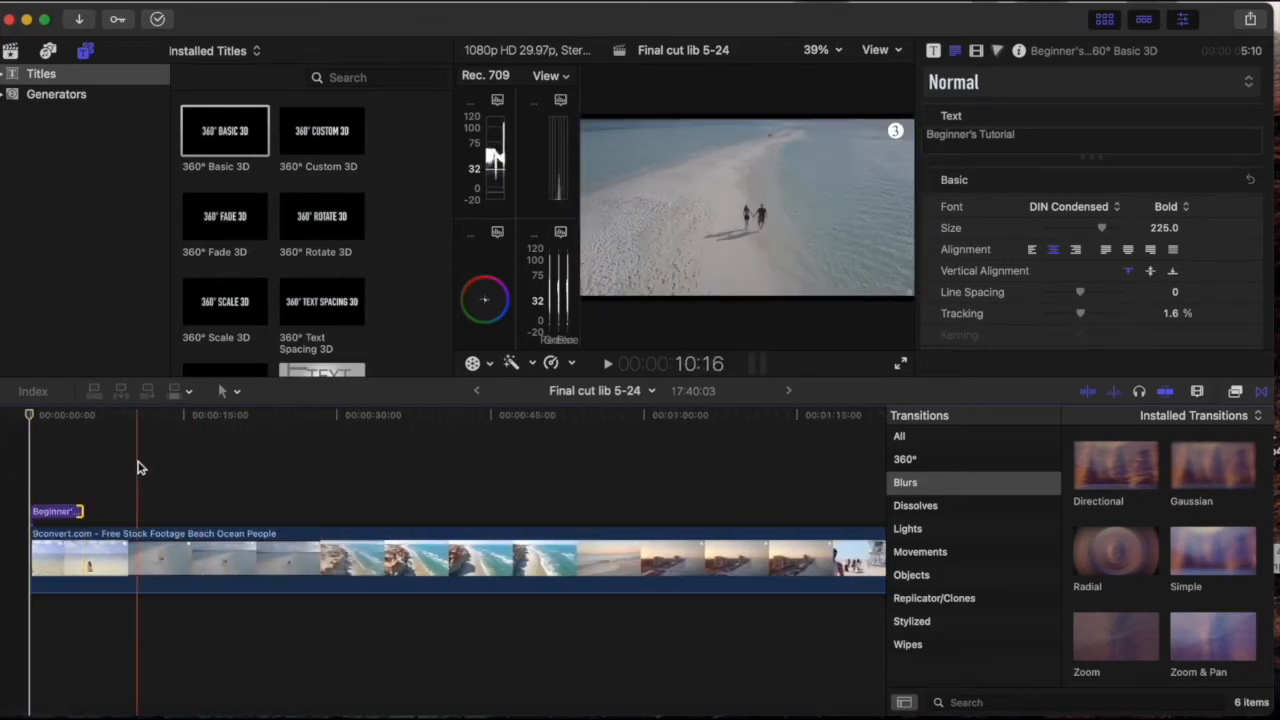
pyautogui.click(66, 512)
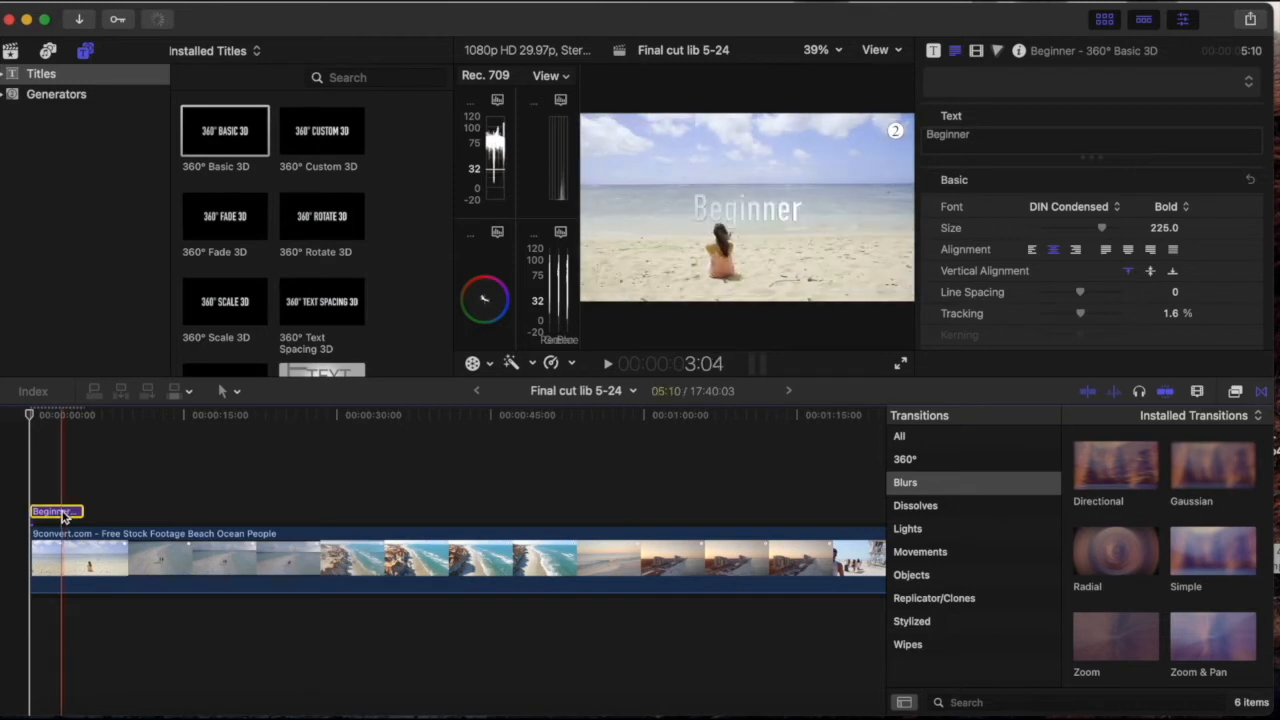
pyautogui.hscroll(15, 501, 483)
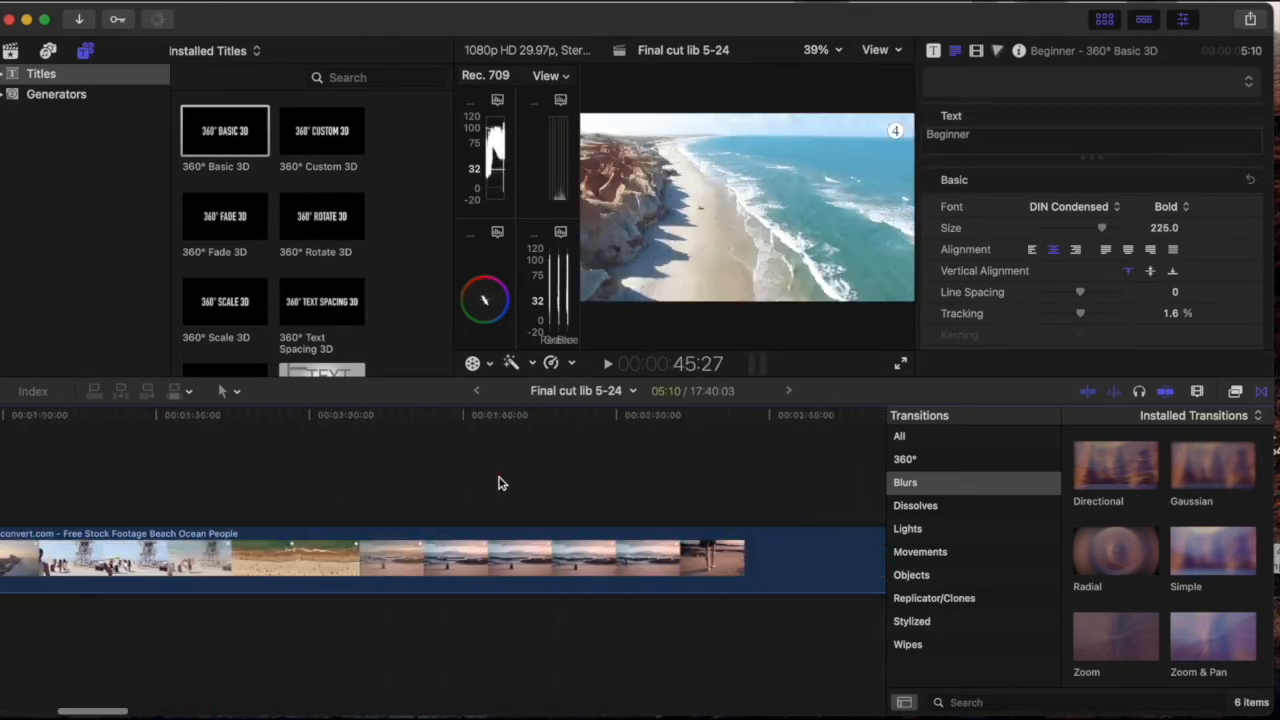
pyautogui.hscroll(10, 501, 483)
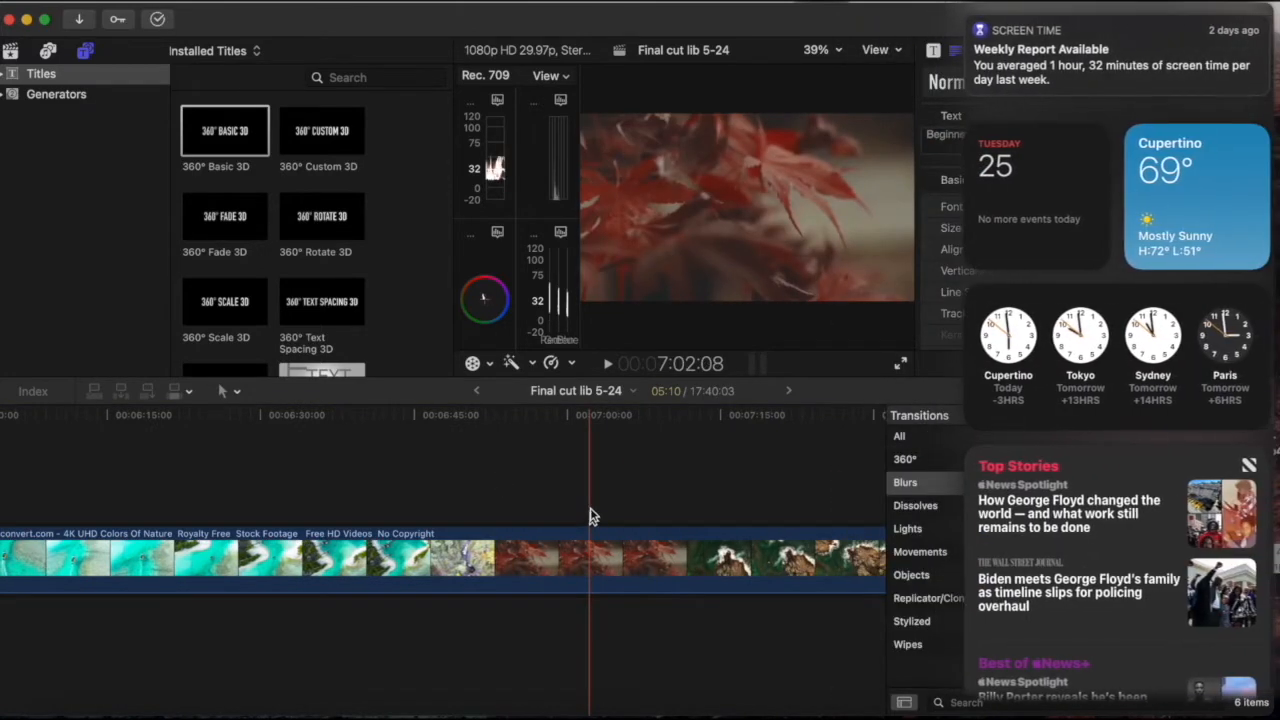
pyautogui.click(835, 445)
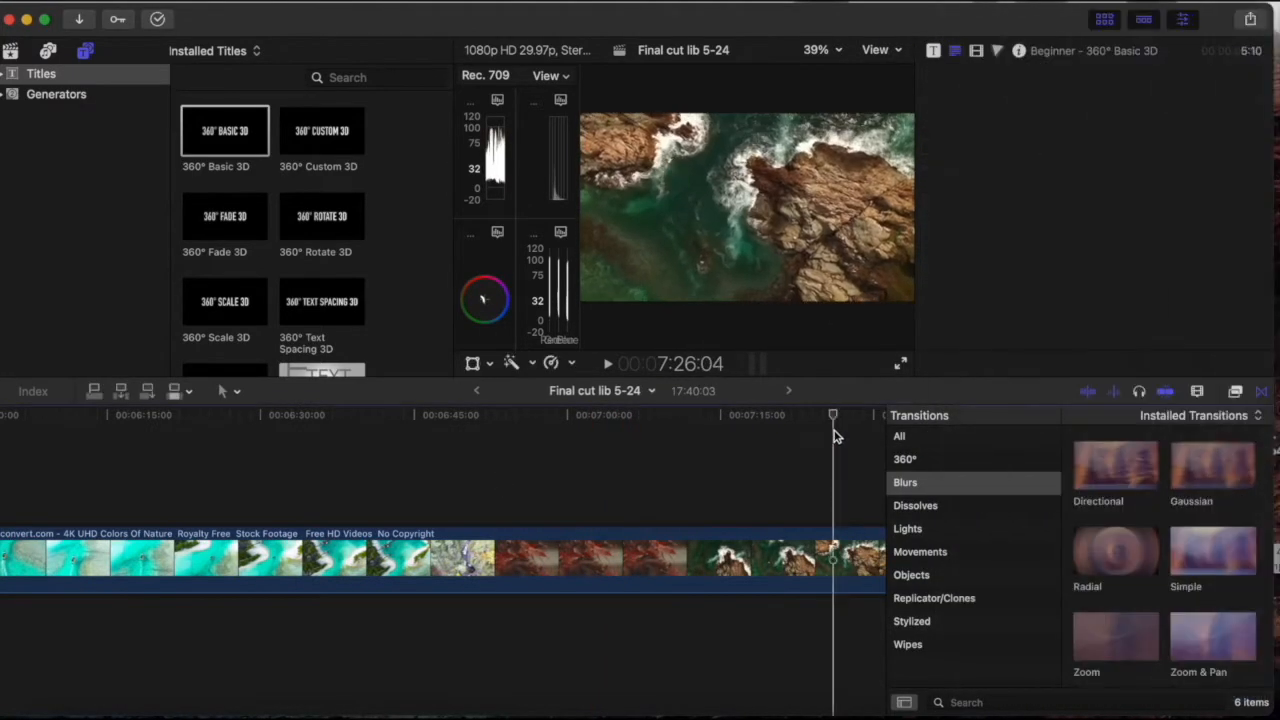
pyautogui.press('super+v')
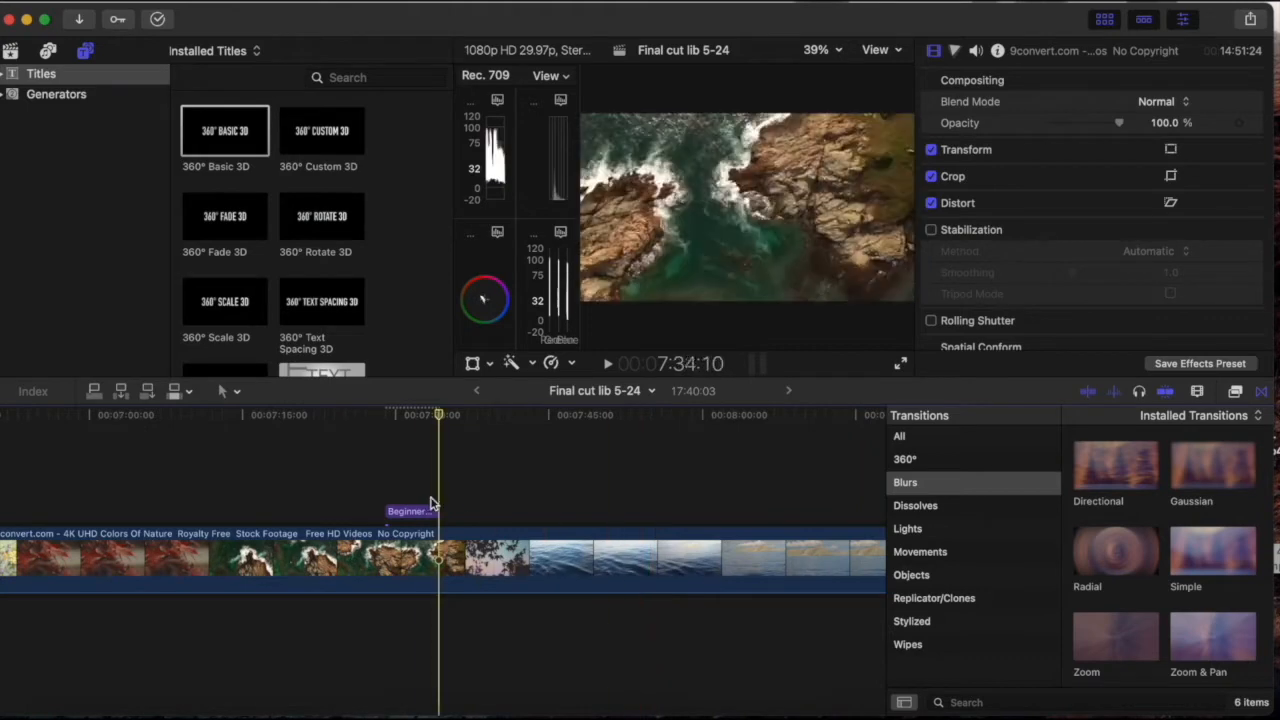
# Paste another copy of the title over the last seconds of the footage and play that section
pyautogui.hscroll(20, 652, 467)
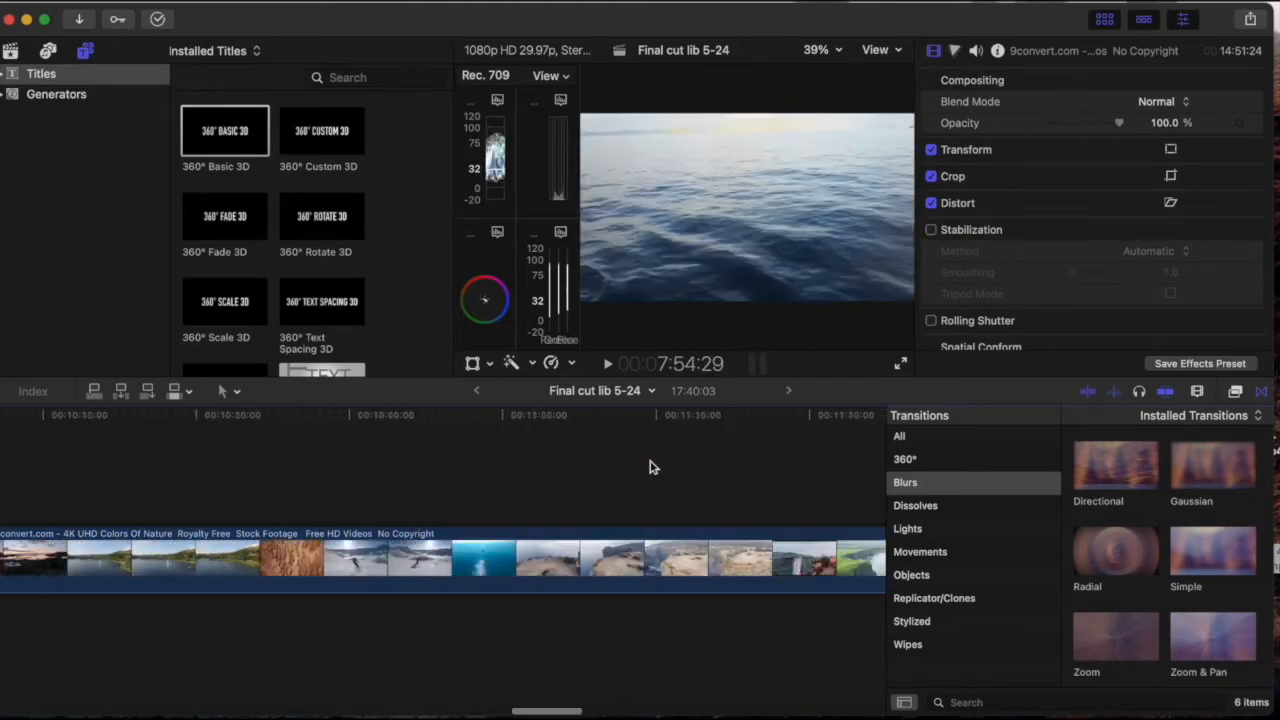
pyautogui.click(635, 481)
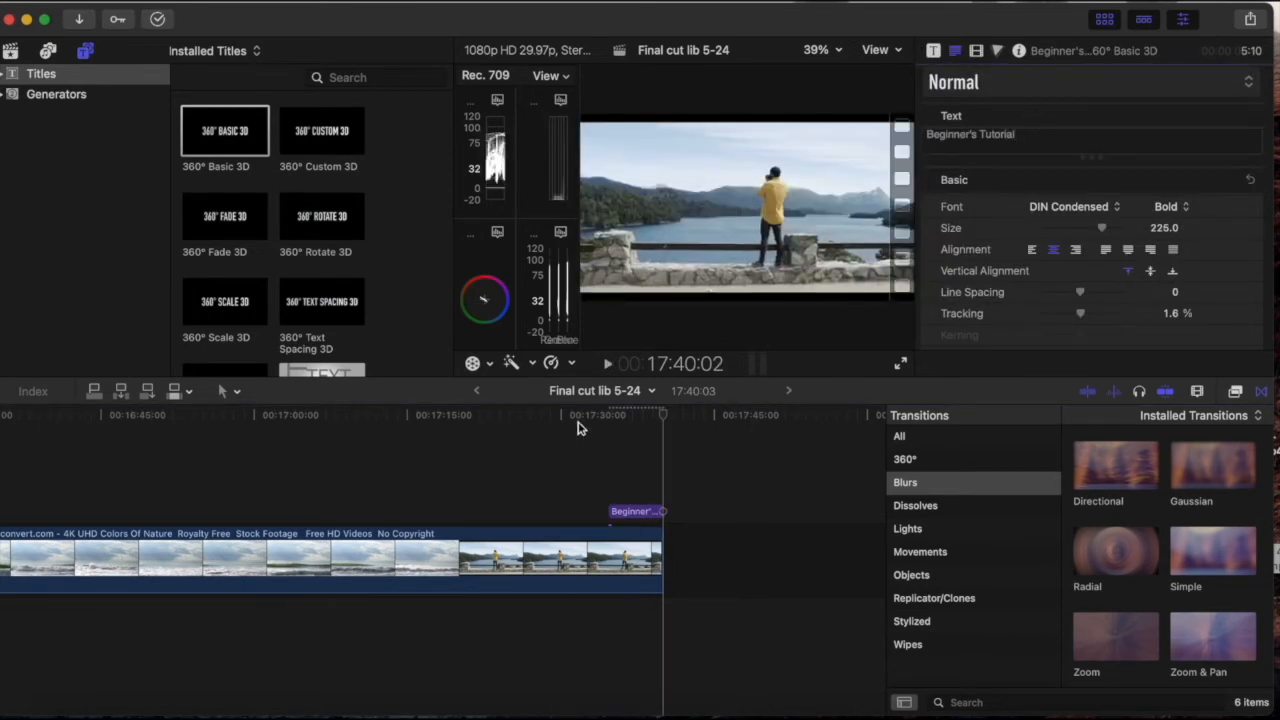
pyautogui.click(608, 440)
pyautogui.press('space')
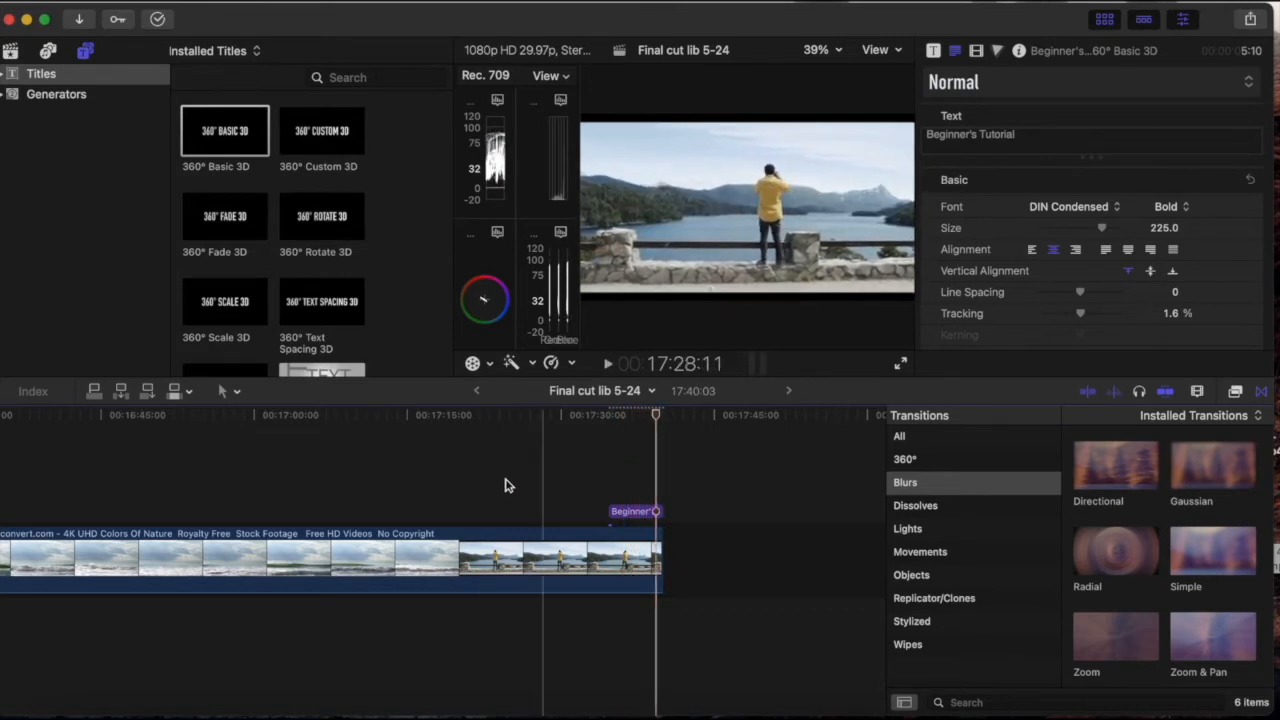
# Cut the wave footage around 17:16 at two points with the Blade tool, isolating a 25-frame segment
pyautogui.press('super+minus')
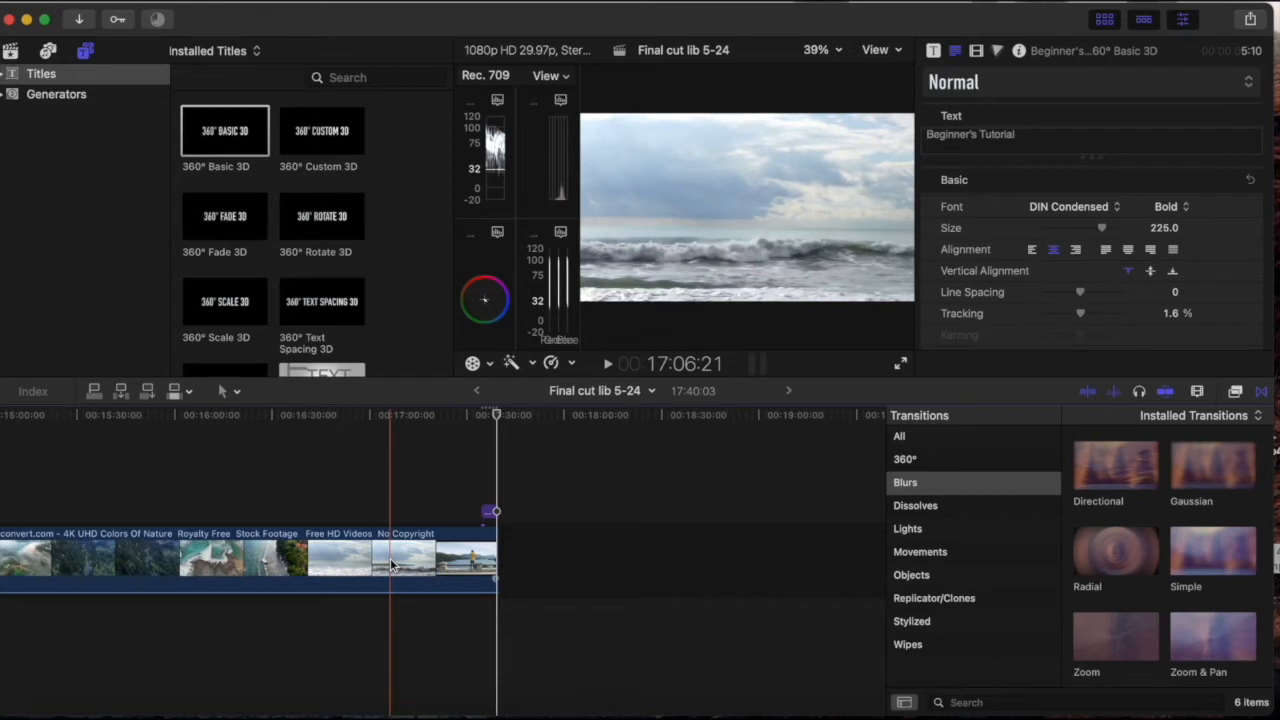
pyautogui.press('super+equal')
pyautogui.press('super+equal')
pyautogui.press('super+equal')
pyautogui.press('super+equal')
pyautogui.press('super+equal')
pyautogui.press('super+equal')
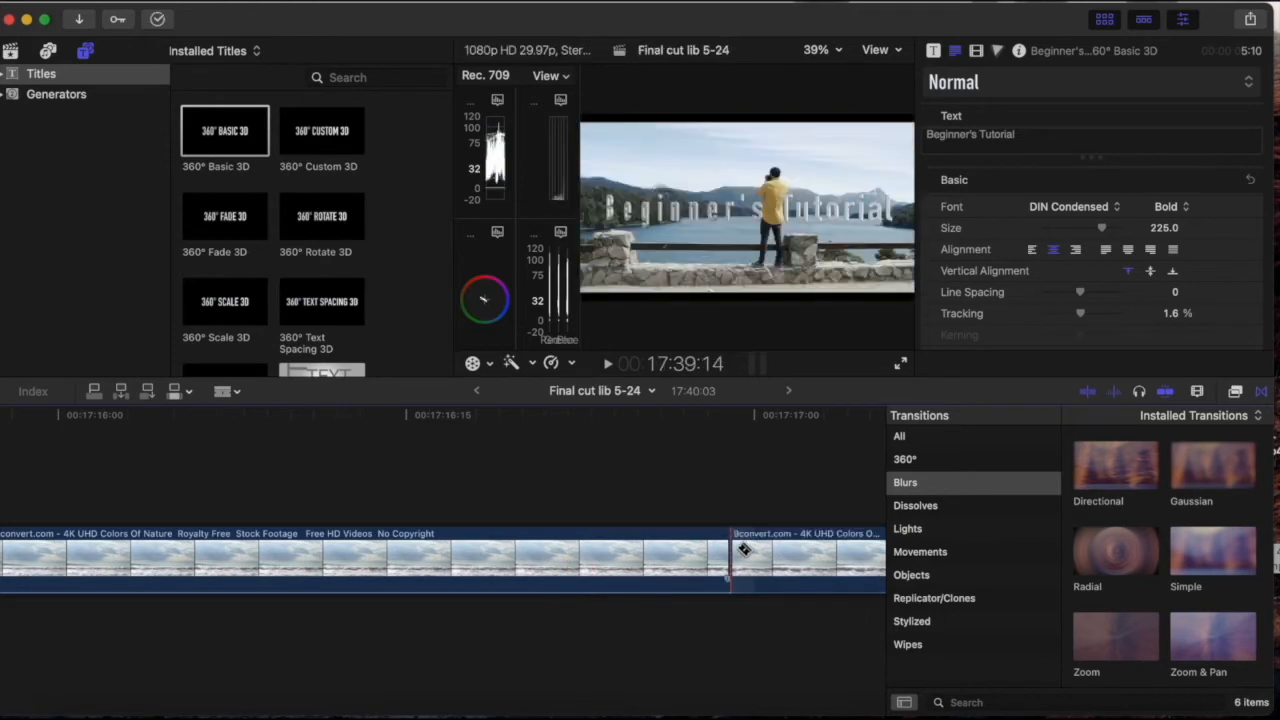
pyautogui.click(150, 553)
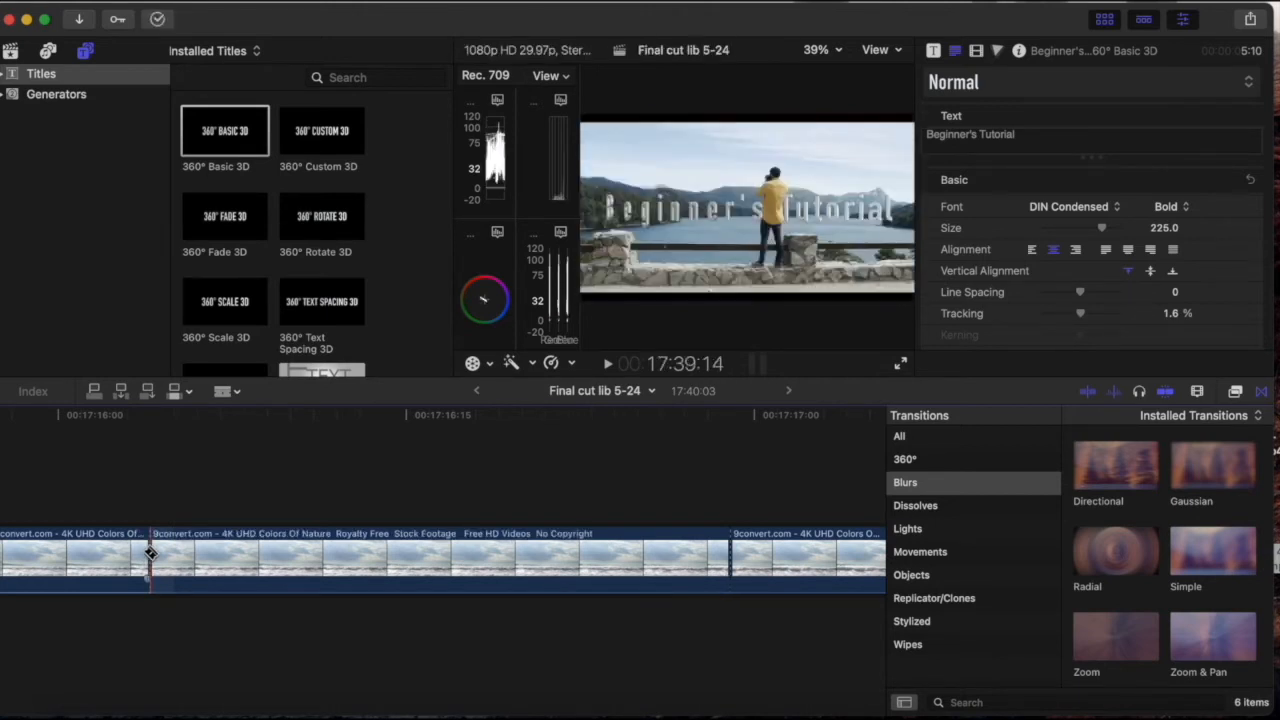
# Delete the 25-frame segment between the two cuts with the Select tool active
pyautogui.press('a')
pyautogui.click(346, 536)
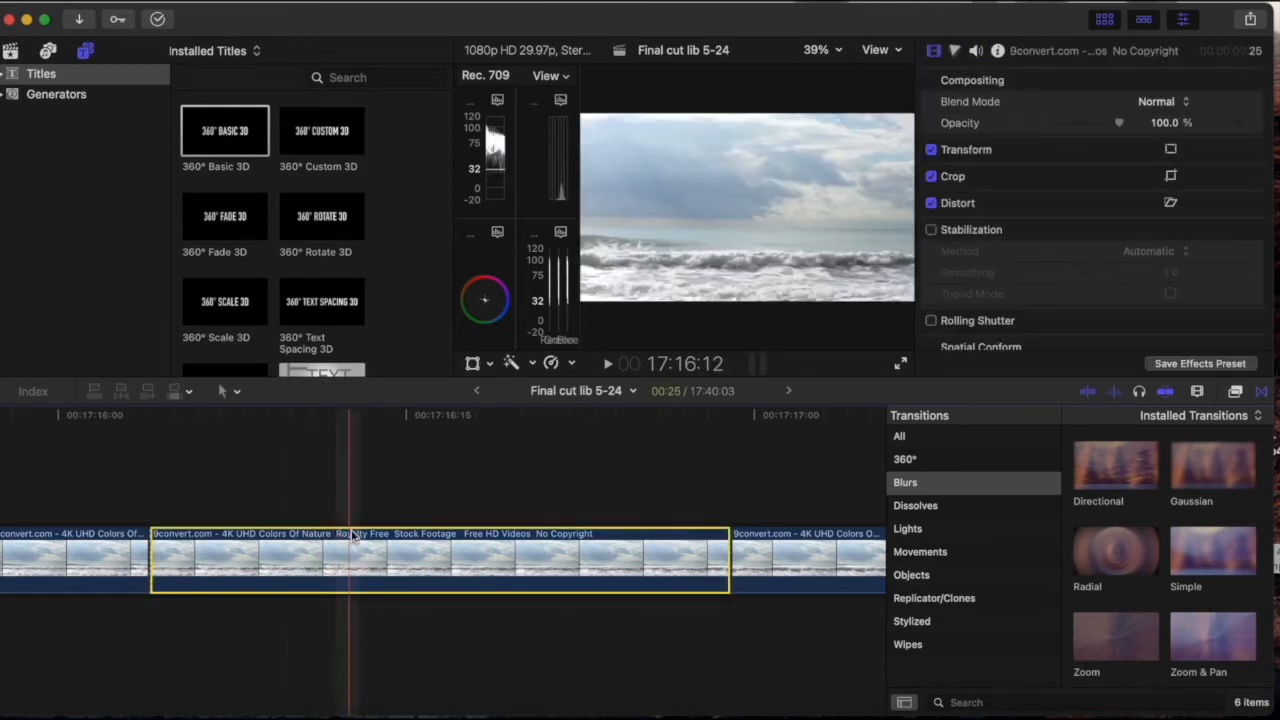
pyautogui.press('Delete')
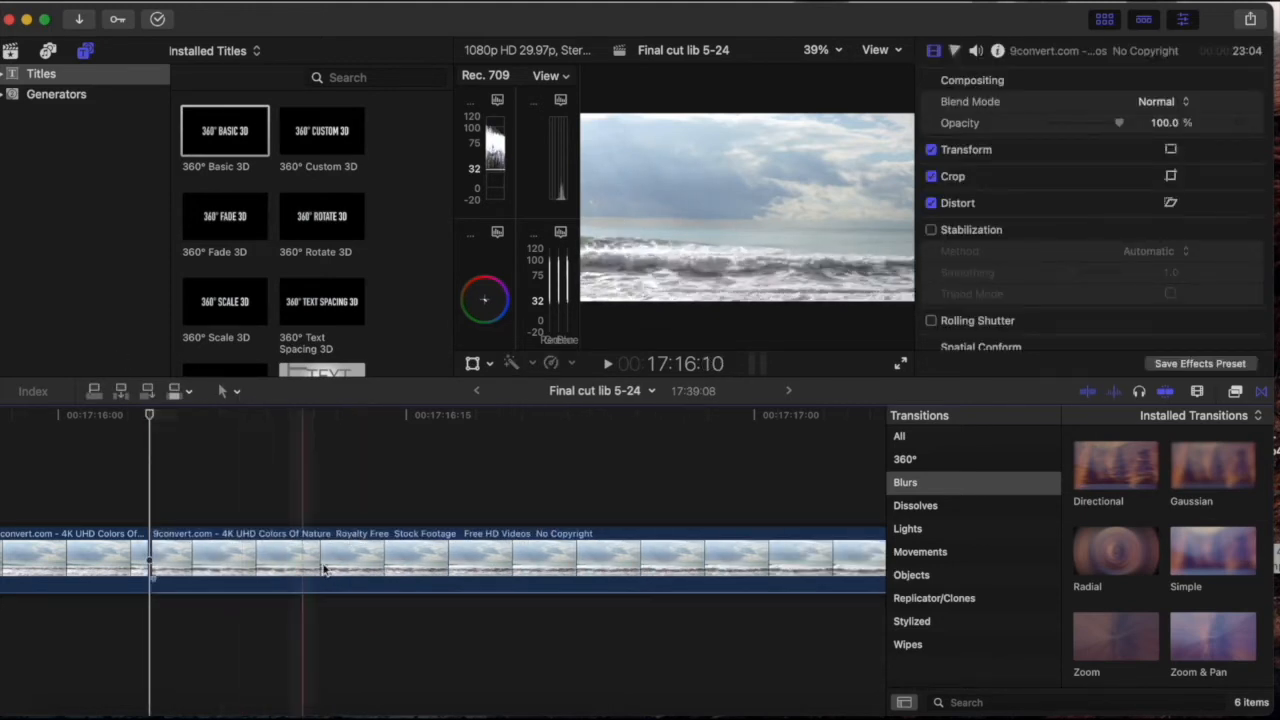
# Try splitting the wave clip at the playhead at 17:16:11, and undo the split
pyautogui.click(223, 392)
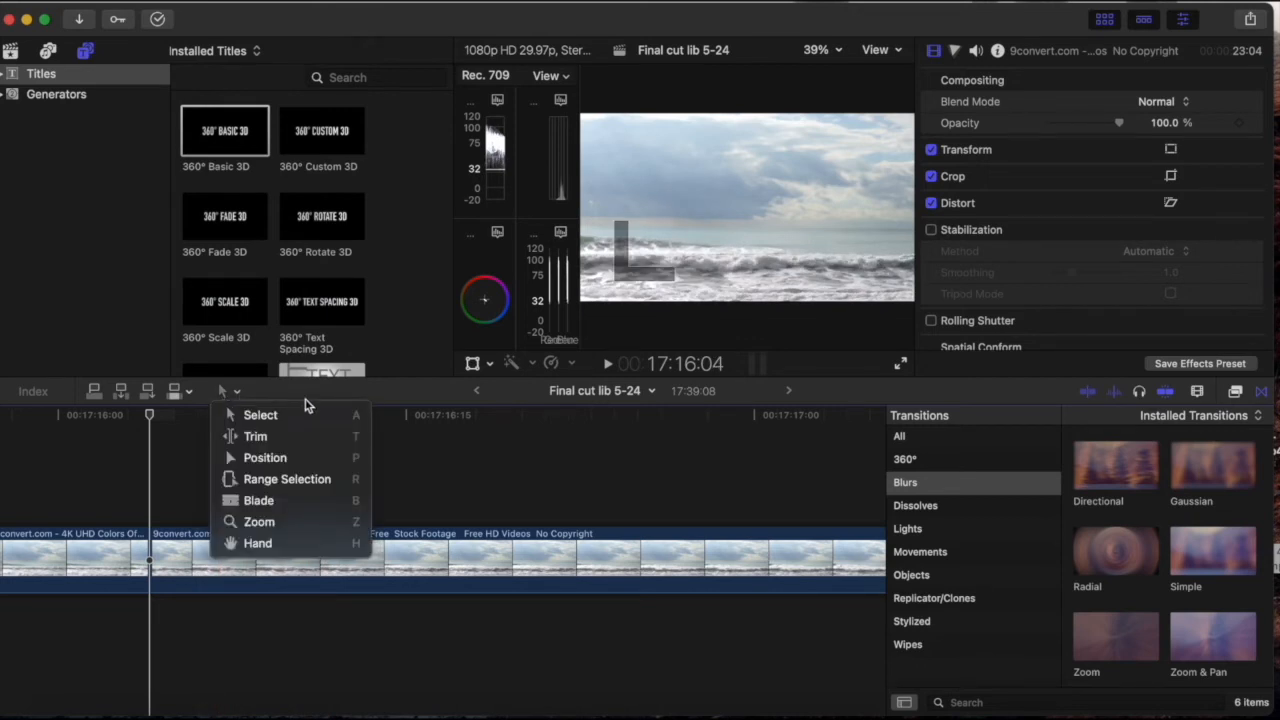
pyautogui.click(467, 450)
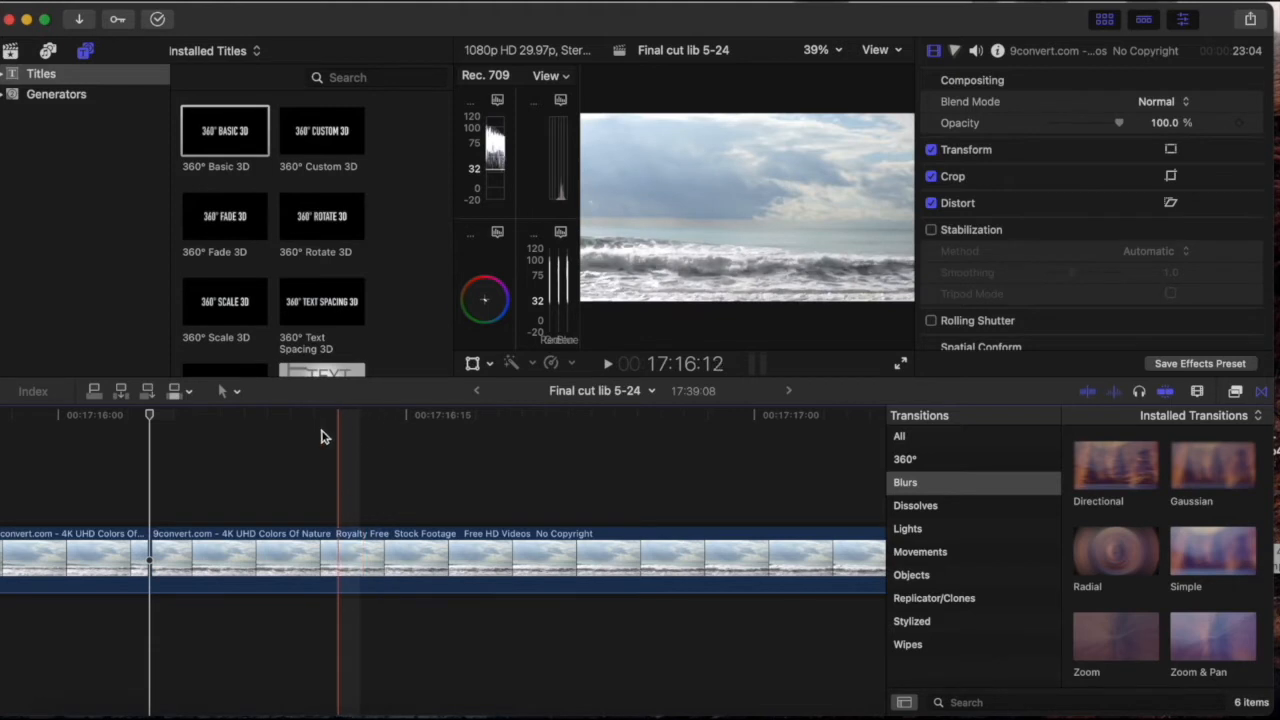
pyautogui.click(317, 461)
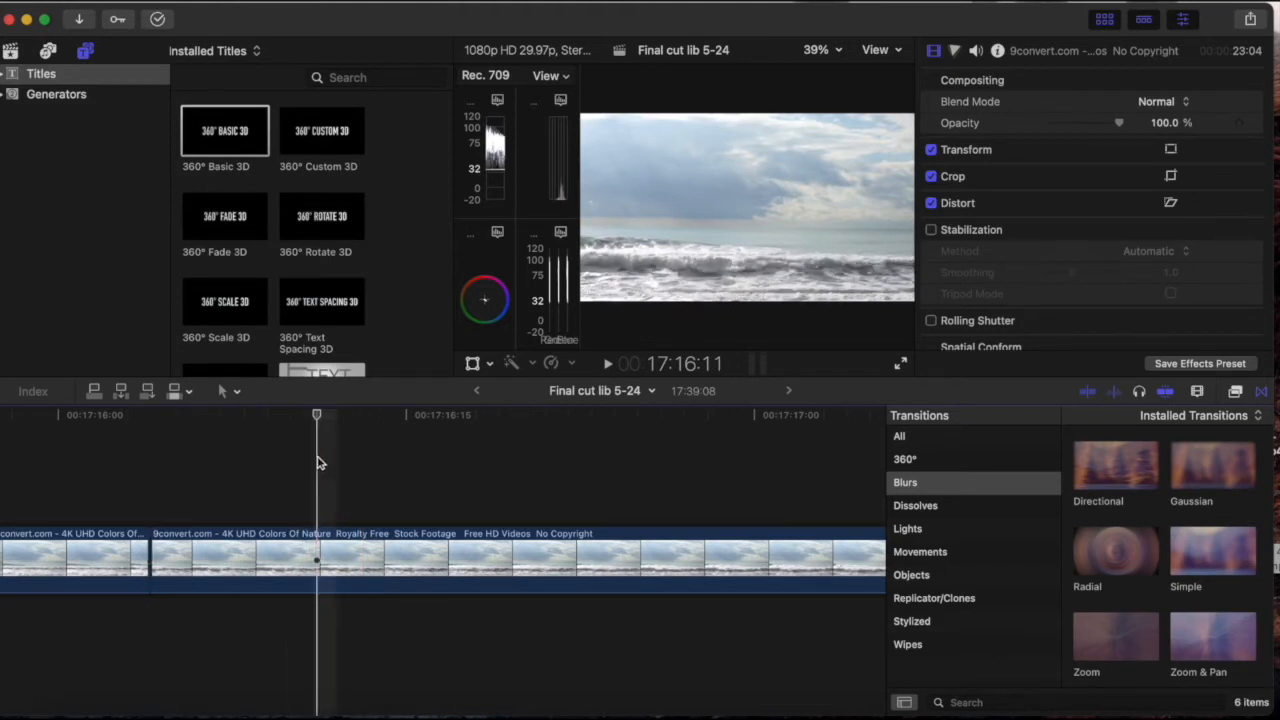
pyautogui.press('super+b')
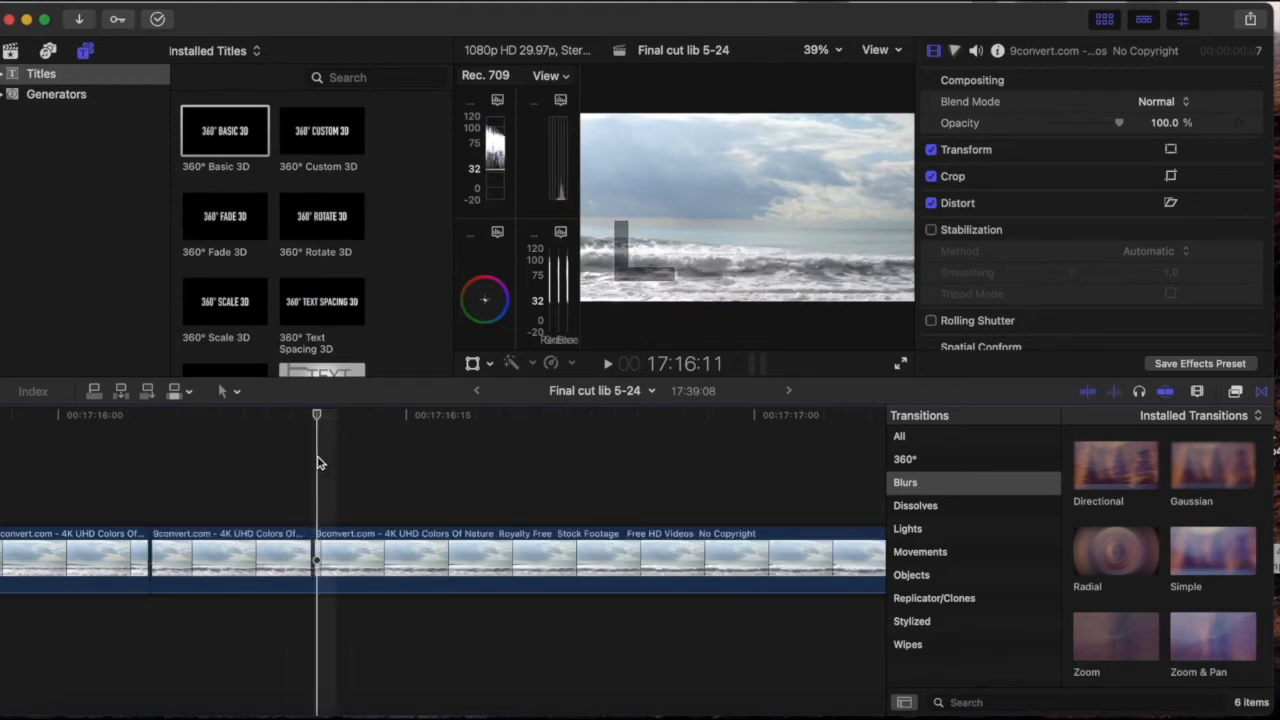
pyautogui.press('super+z')
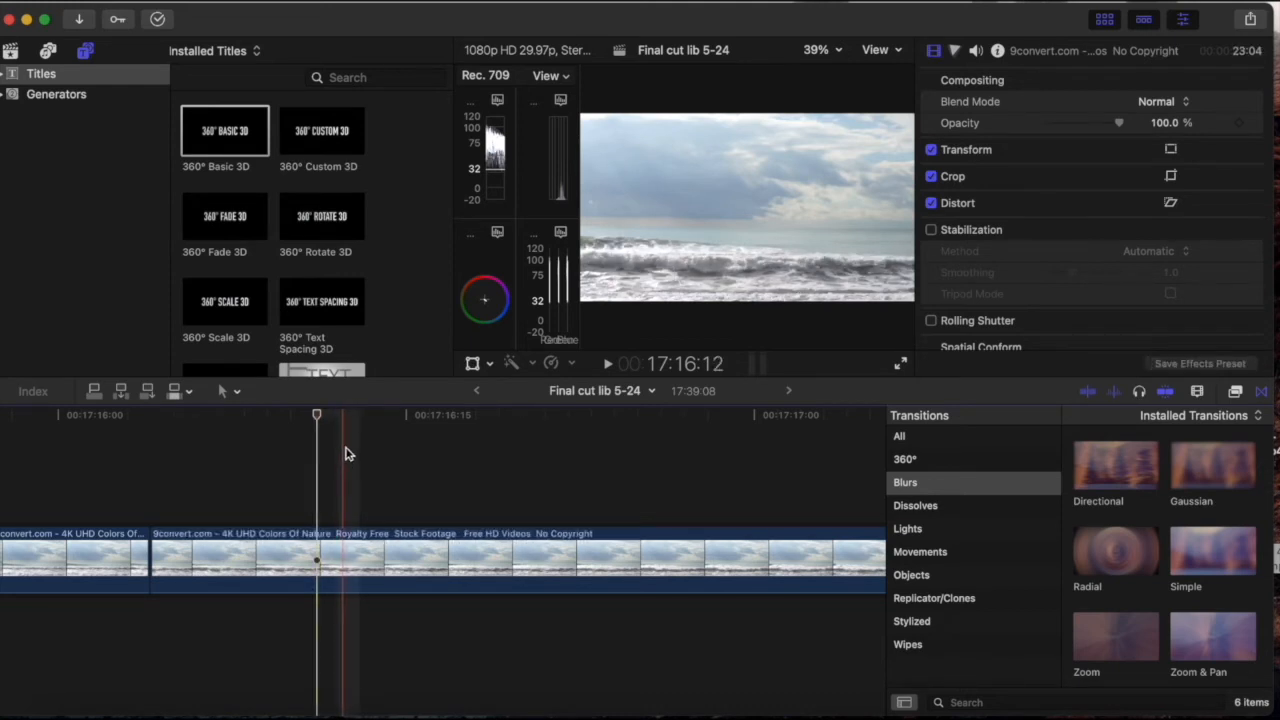
pyautogui.click(385, 418)
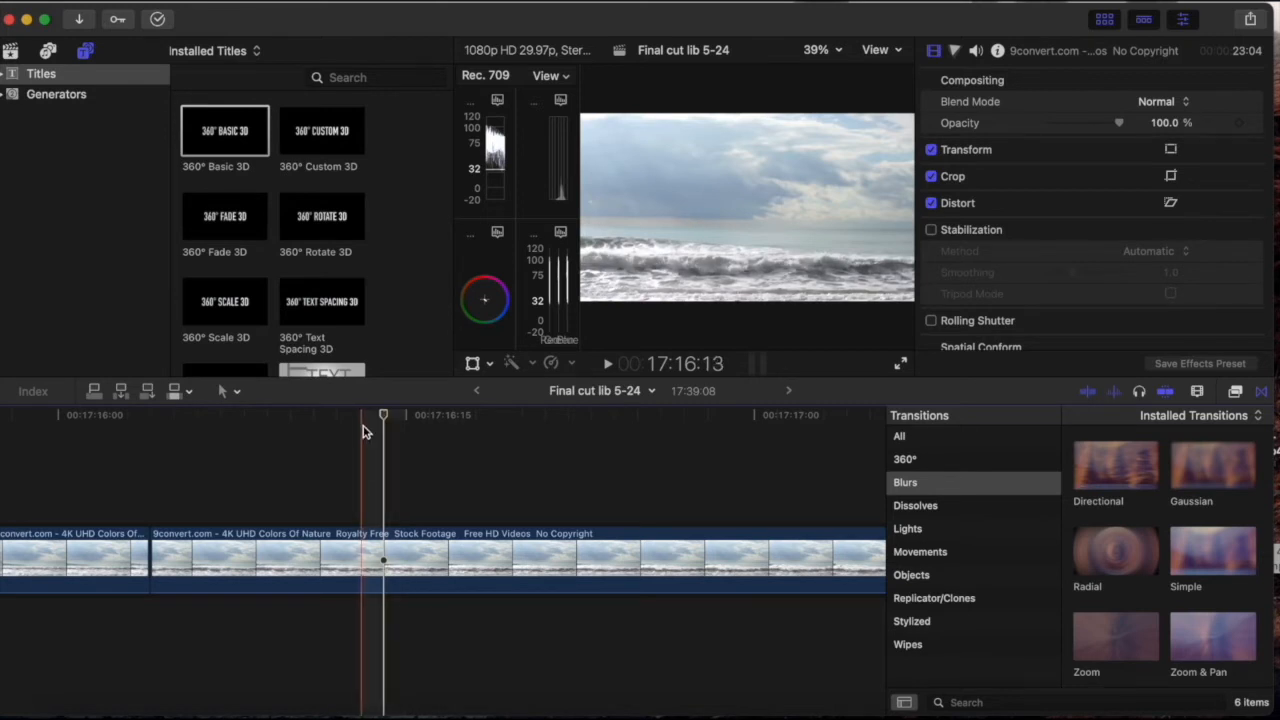
pyautogui.press('b')
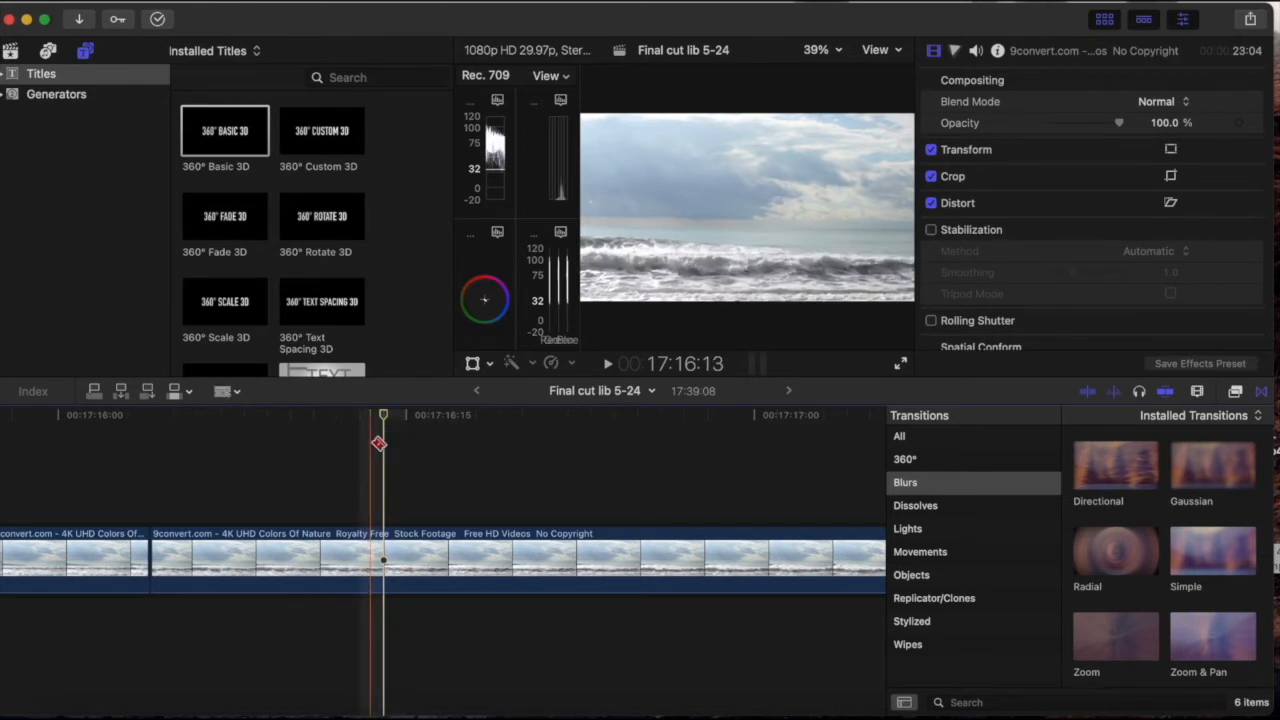
pyautogui.press('Up')
pyautogui.click(222, 391)
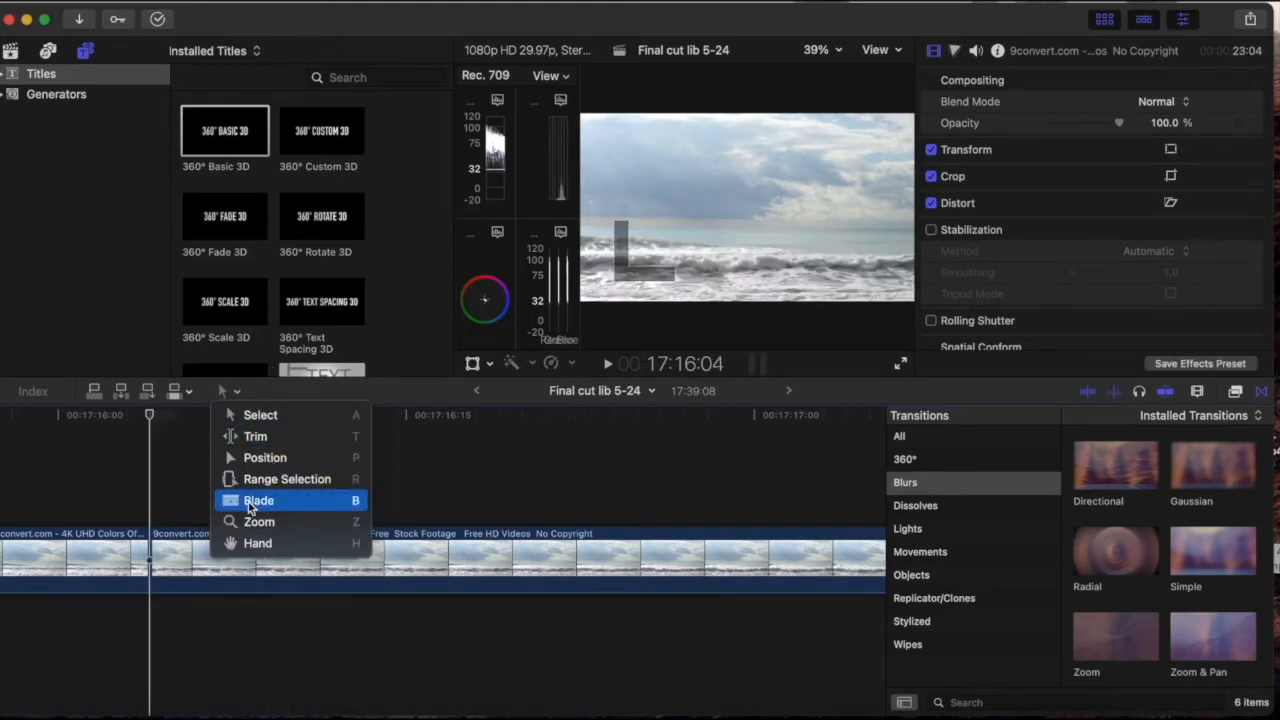
pyautogui.click(162, 472)
# Split the nature clip at 16:32:29, near the start of the green wave footage
pyautogui.hscroll(-10, 164, 474)
pyautogui.hscroll(-10, 164, 474)
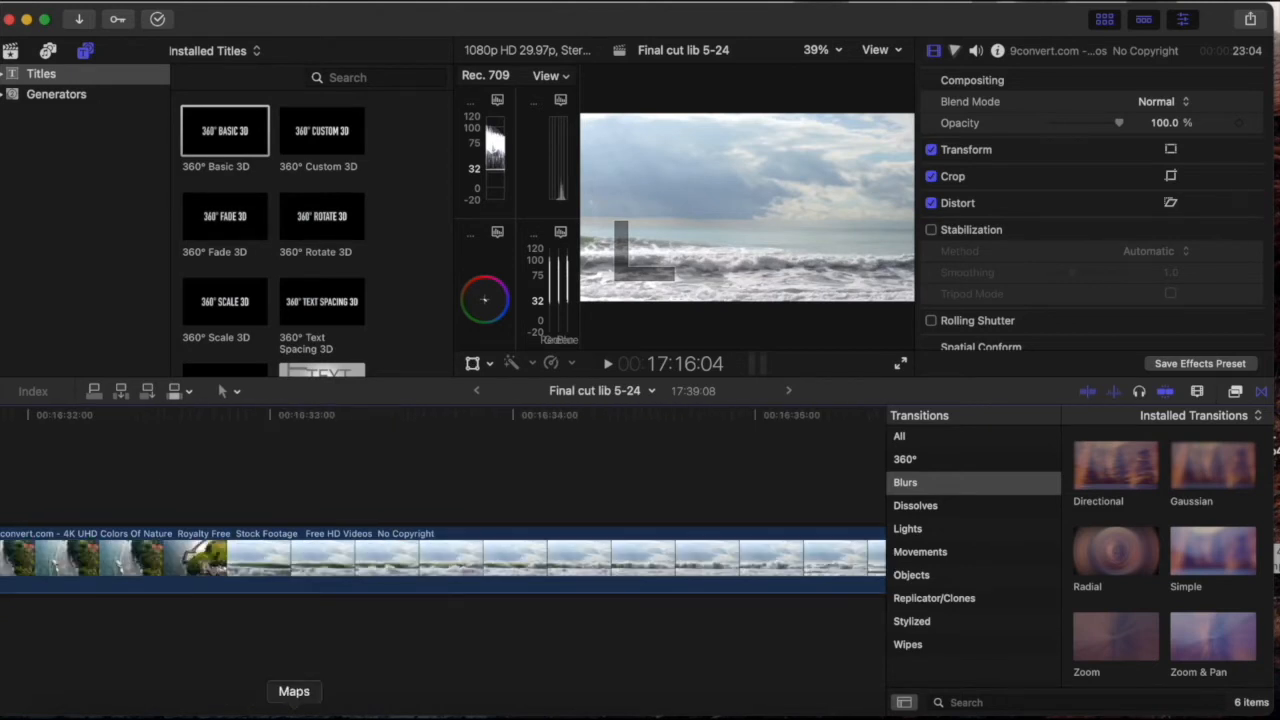
pyautogui.hscroll(-3, 149, 484)
pyautogui.press('super+minus')
pyautogui.press('super+minus')
pyautogui.moveTo(146, 478); pyautogui.dragTo(158, 718)
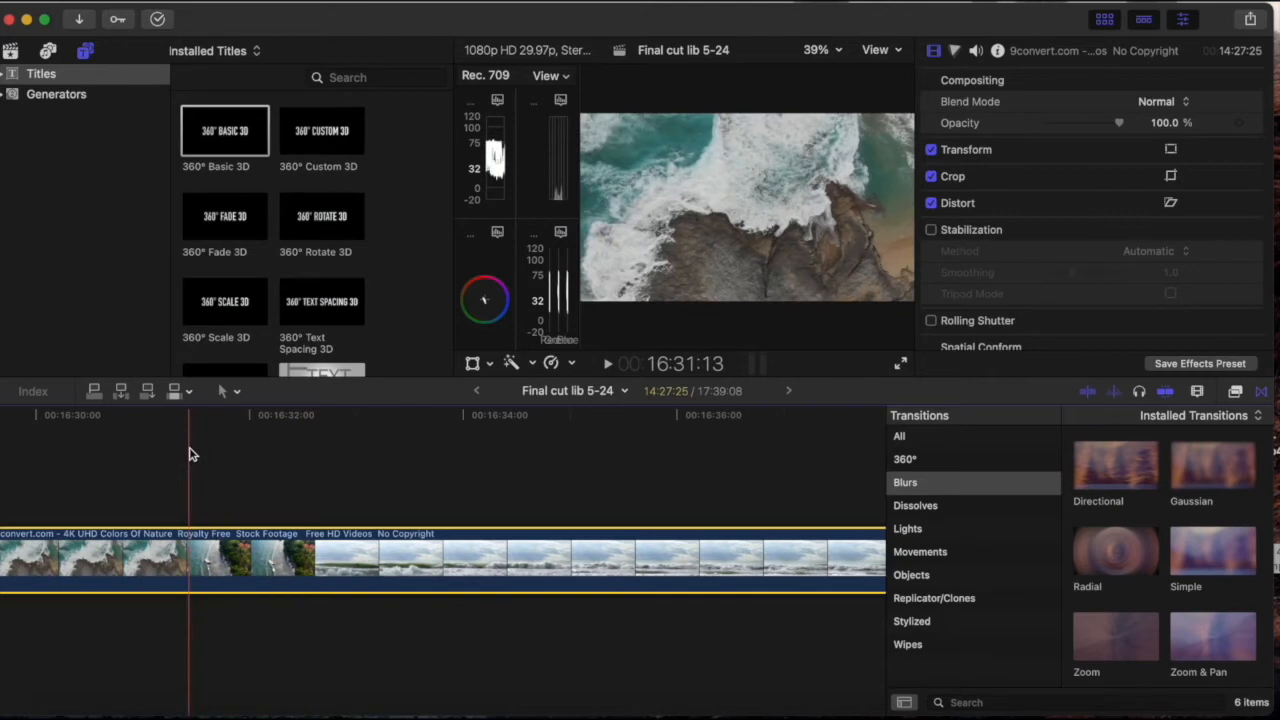
pyautogui.click(245, 718)
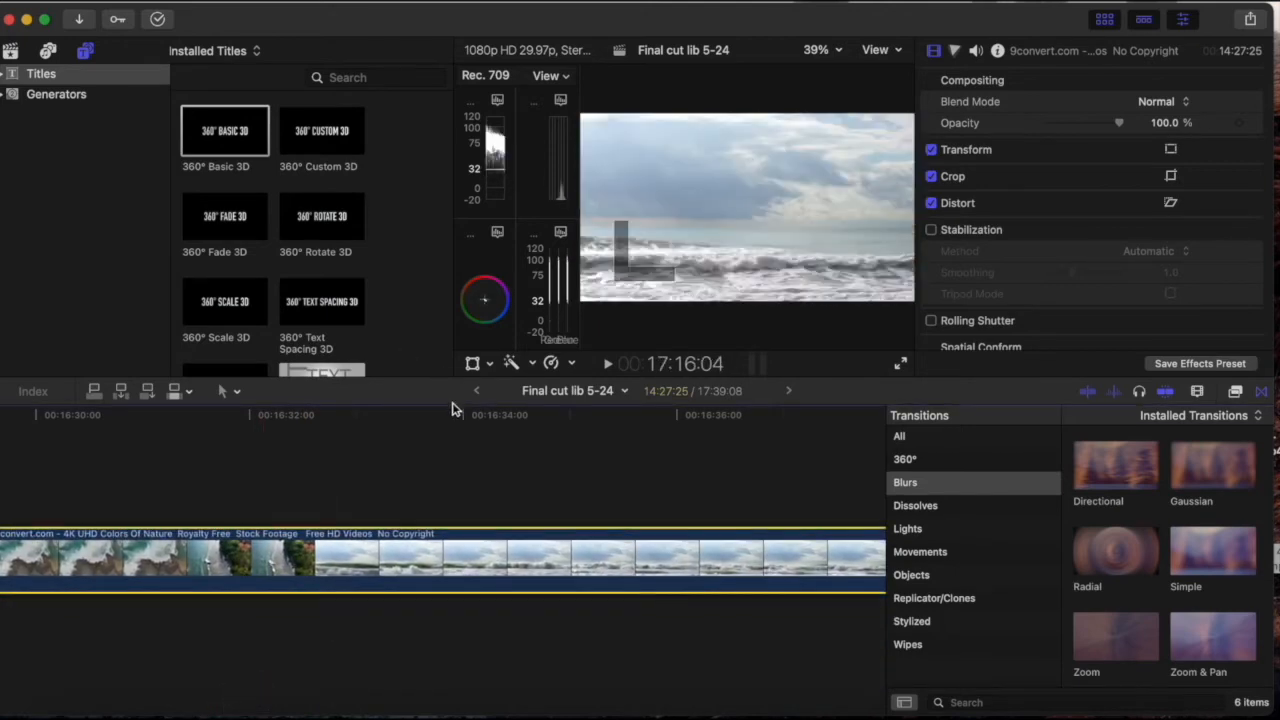
pyautogui.click(389, 505)
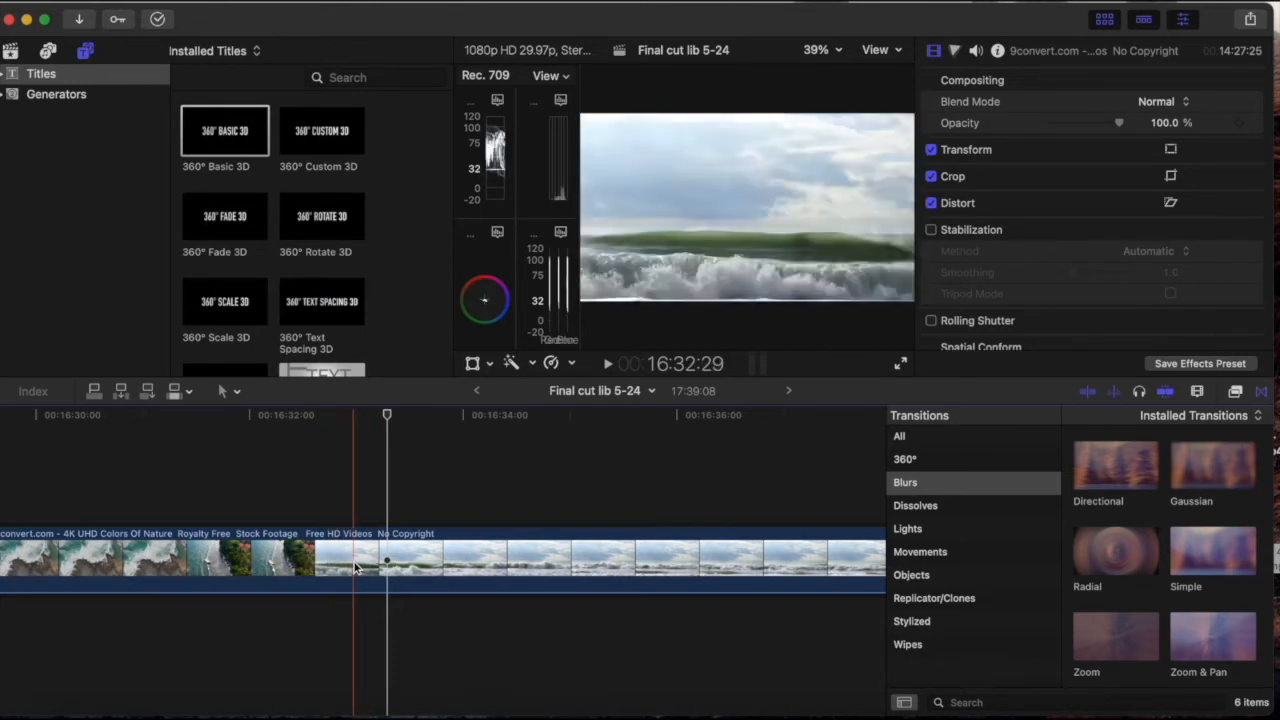
pyautogui.press('super+b')
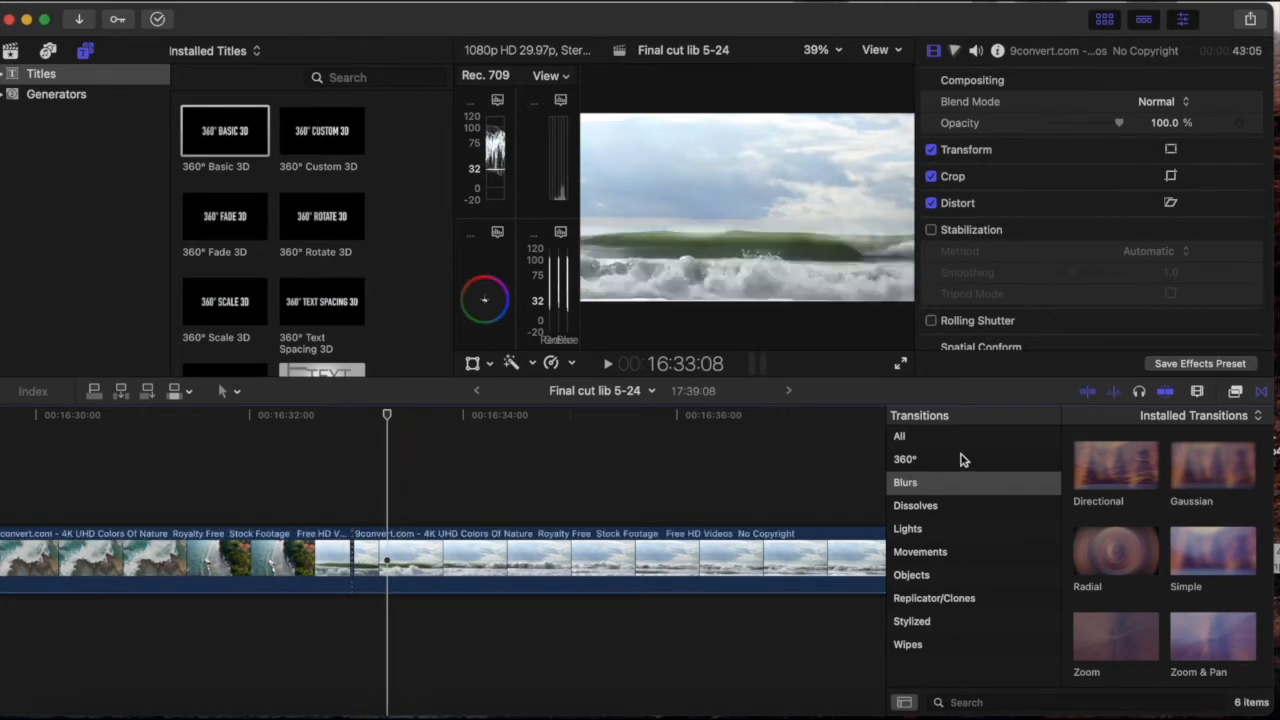
# Compare the Effects and Transitions browsers, and leave the Effects browser showing
pyautogui.click(1235, 393)
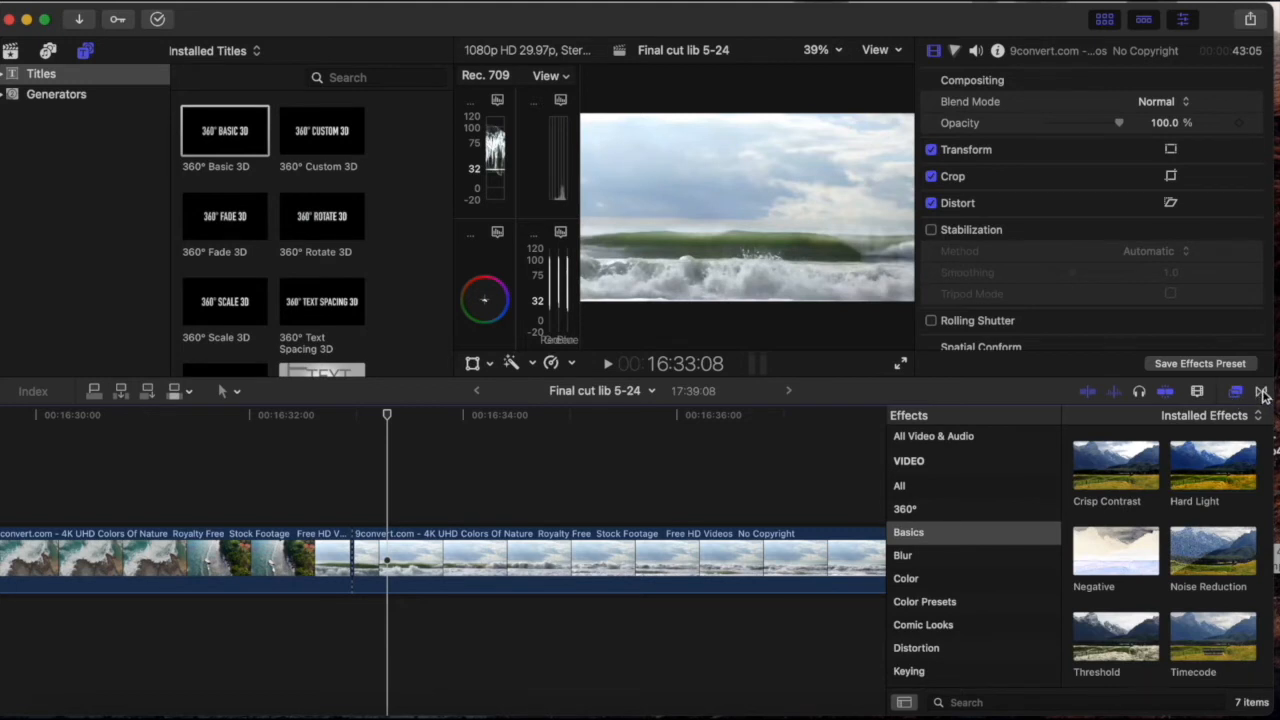
pyautogui.click(1262, 393)
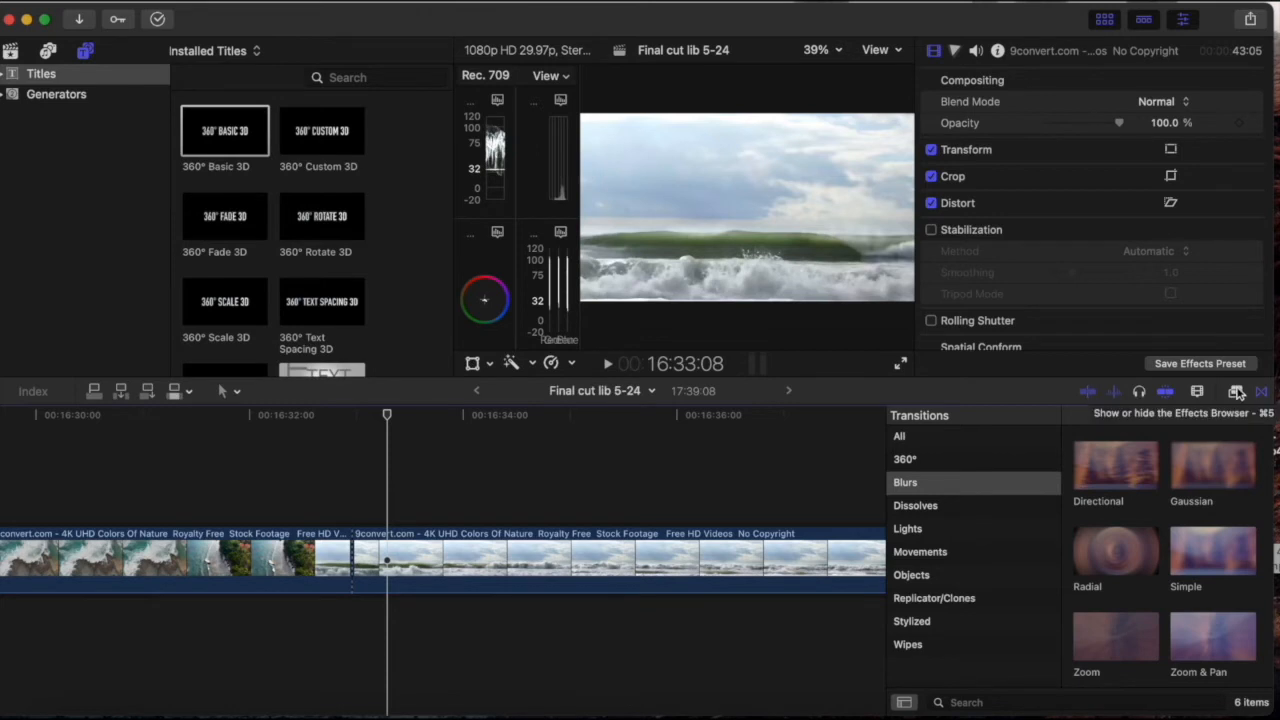
pyautogui.click(1235, 391)
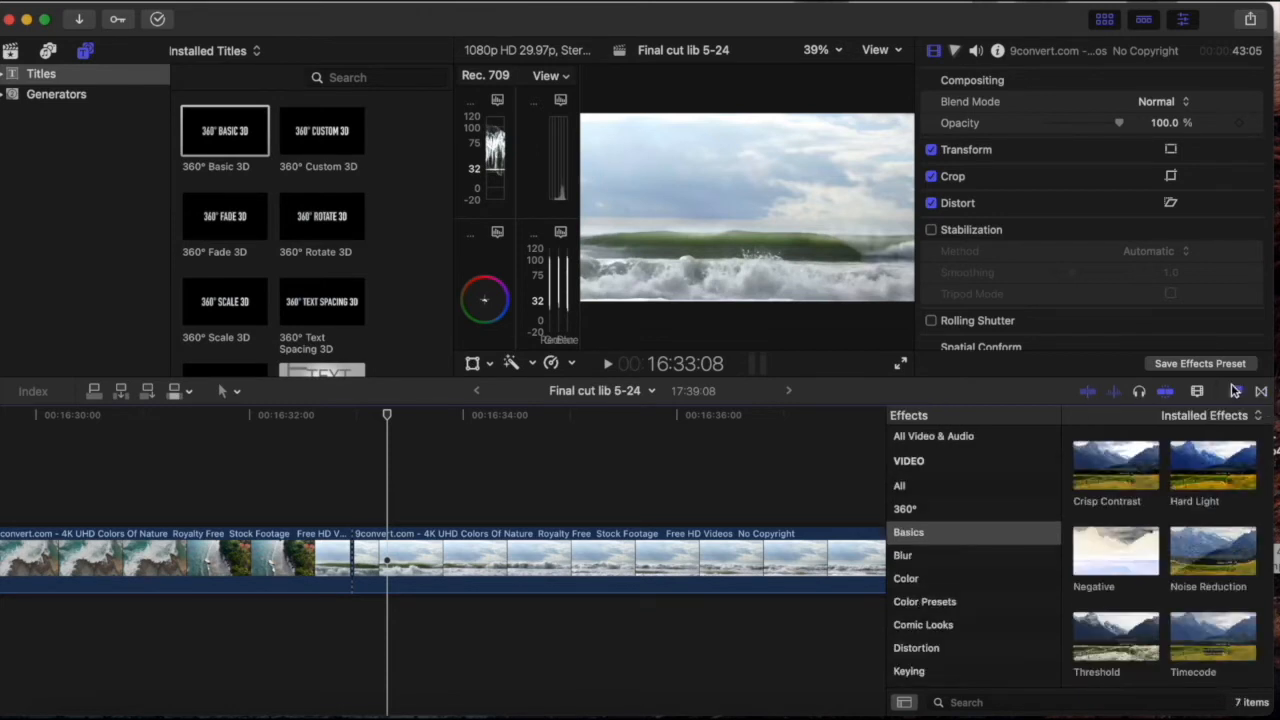
# Browse the video effect categories, including 360°, Blur, Comic Looks, Keying, Light and Masks
pyautogui.click(920, 510)
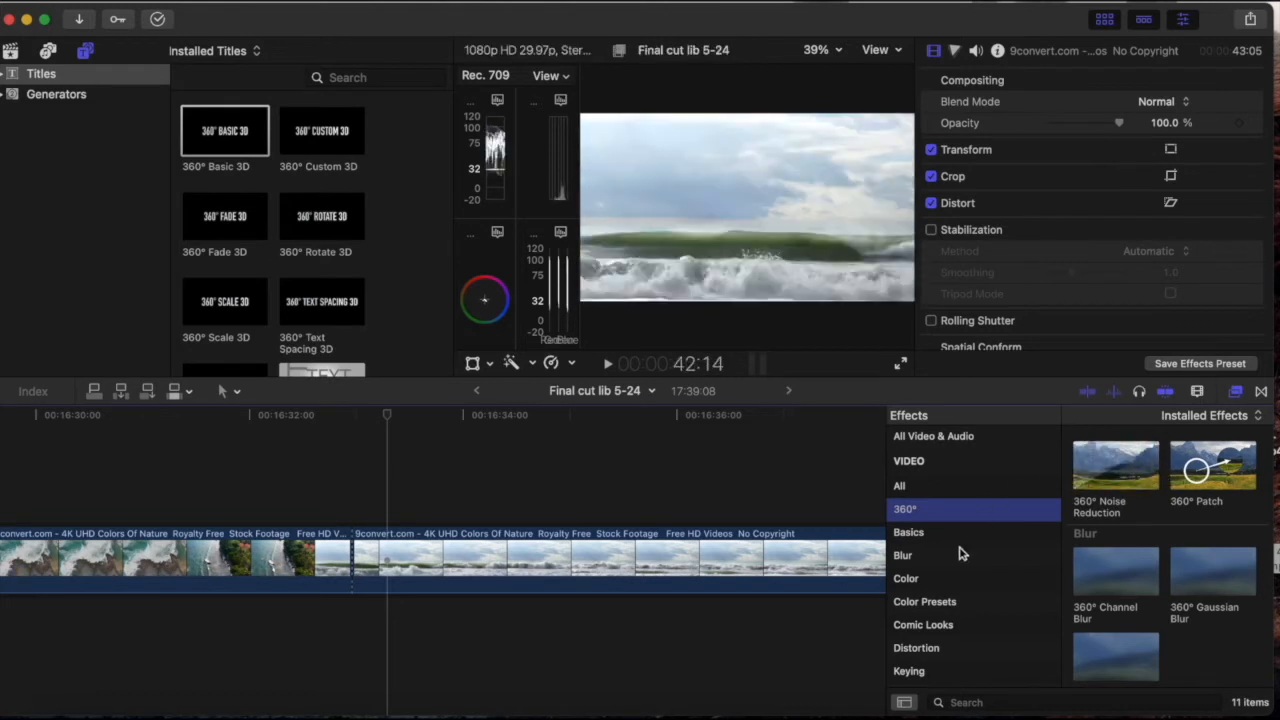
pyautogui.click(935, 554)
pyautogui.scroll(-3, 927, 570)
pyautogui.click(922, 586)
pyautogui.click(924, 566)
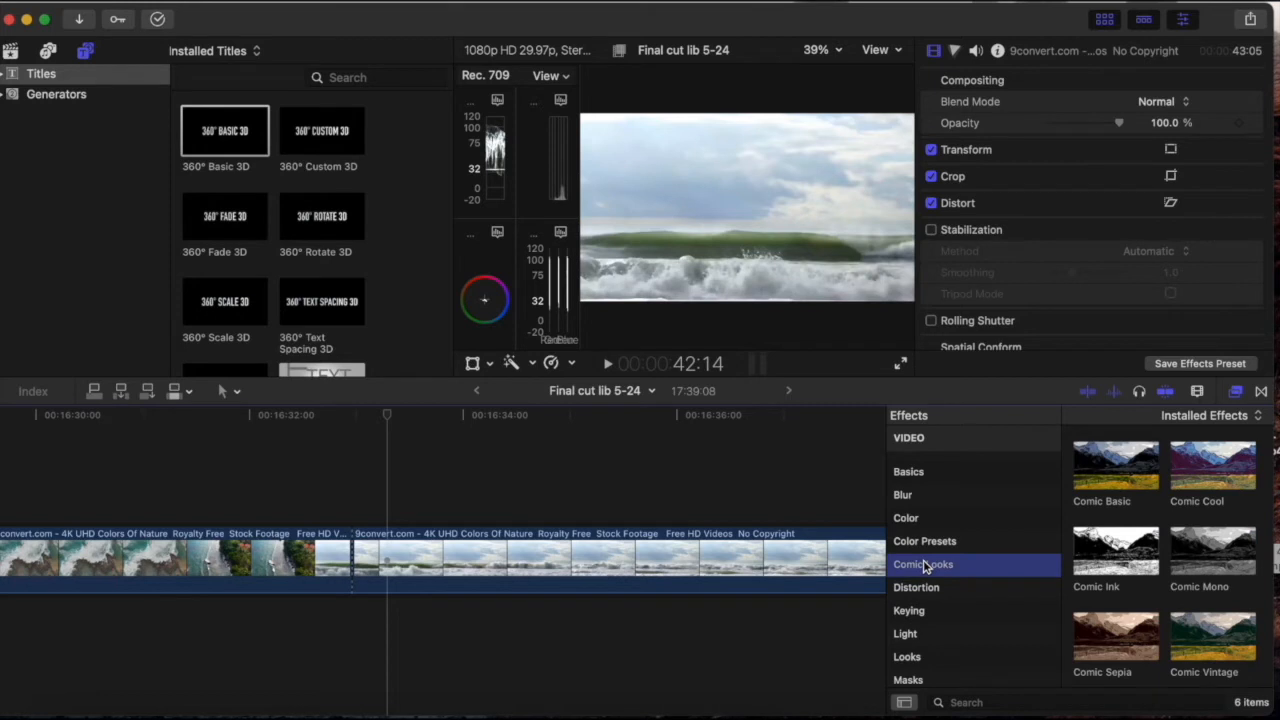
pyautogui.scroll(-3, 925, 567)
pyautogui.click(924, 566)
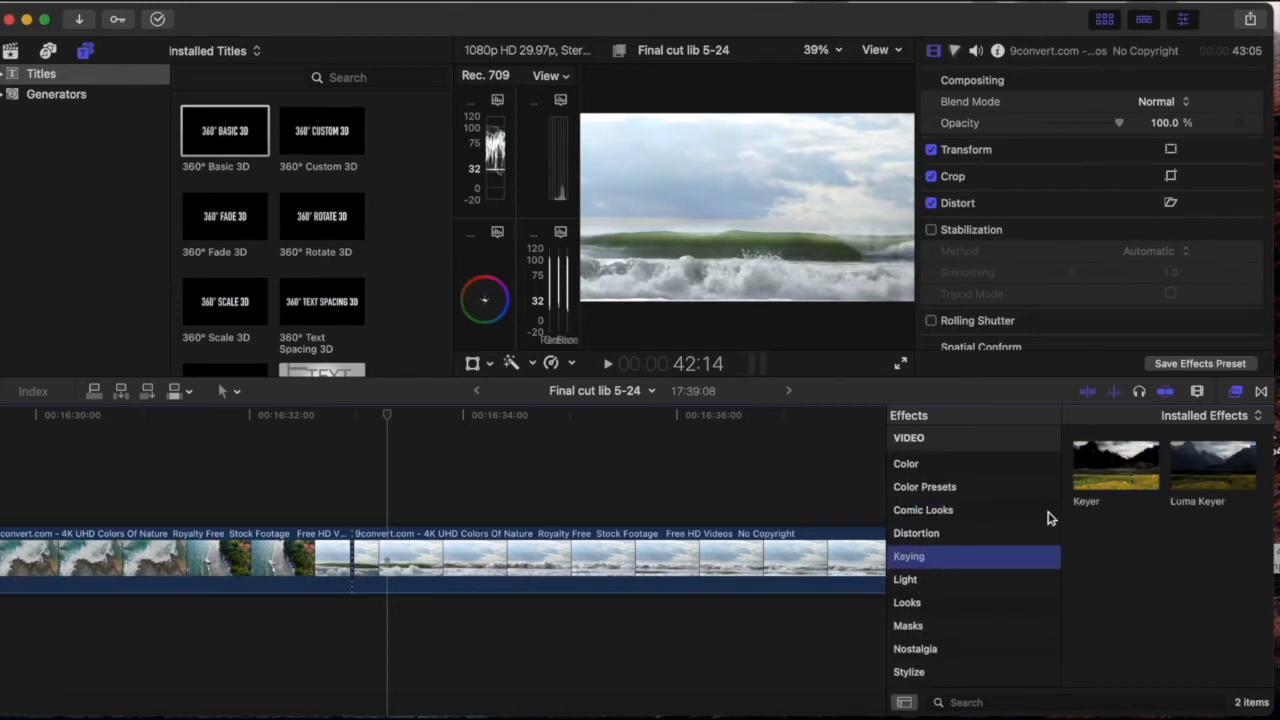
pyautogui.click(910, 584)
pyautogui.click(898, 627)
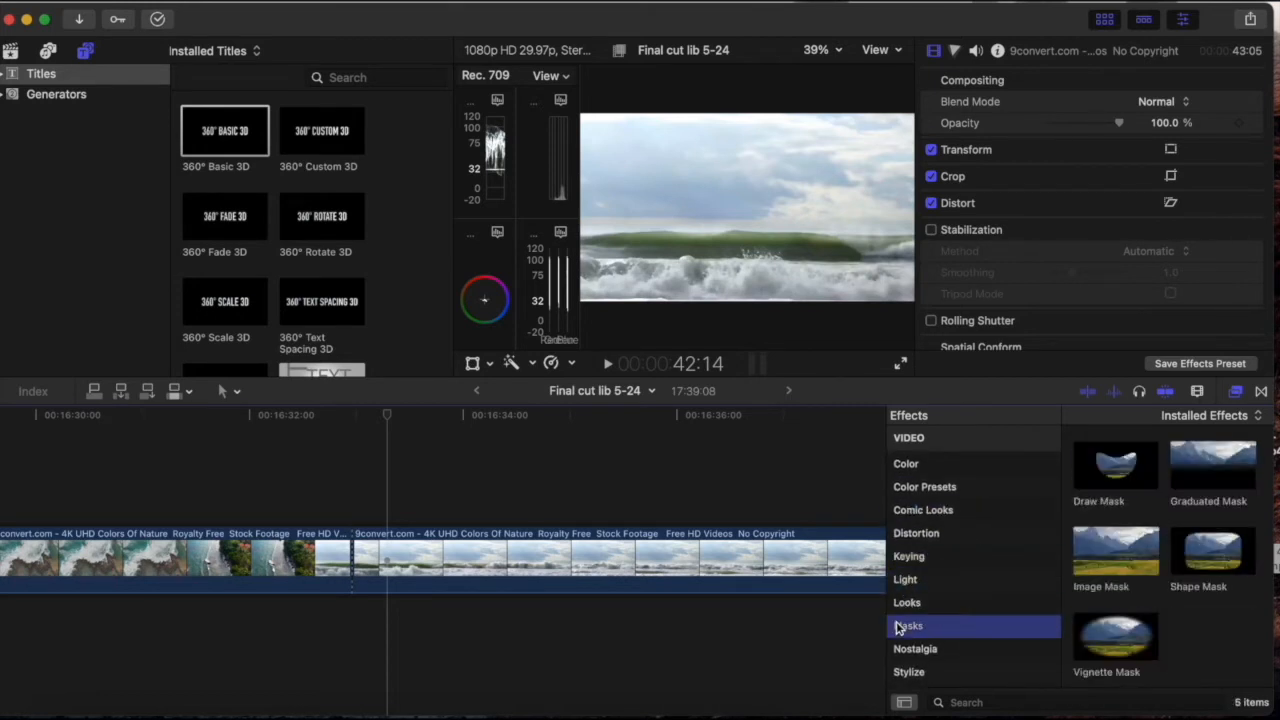
# Browse the video effects in the Distortion, Basics, Blur and Color Presets categories
pyautogui.scroll(-5, 920, 600)
pyautogui.scroll(2, 949, 562)
pyautogui.scroll(4, 947, 561)
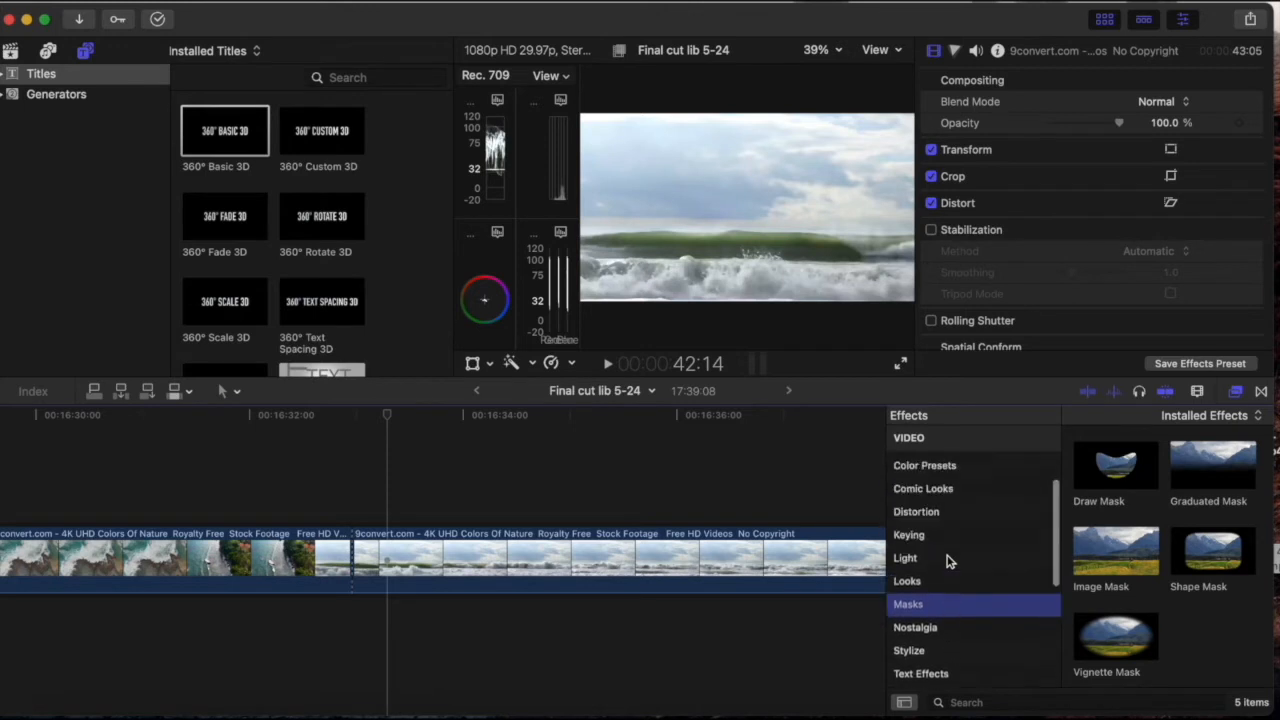
pyautogui.click(940, 555)
pyautogui.scroll(2, 940, 561)
pyautogui.scroll(2, 940, 565)
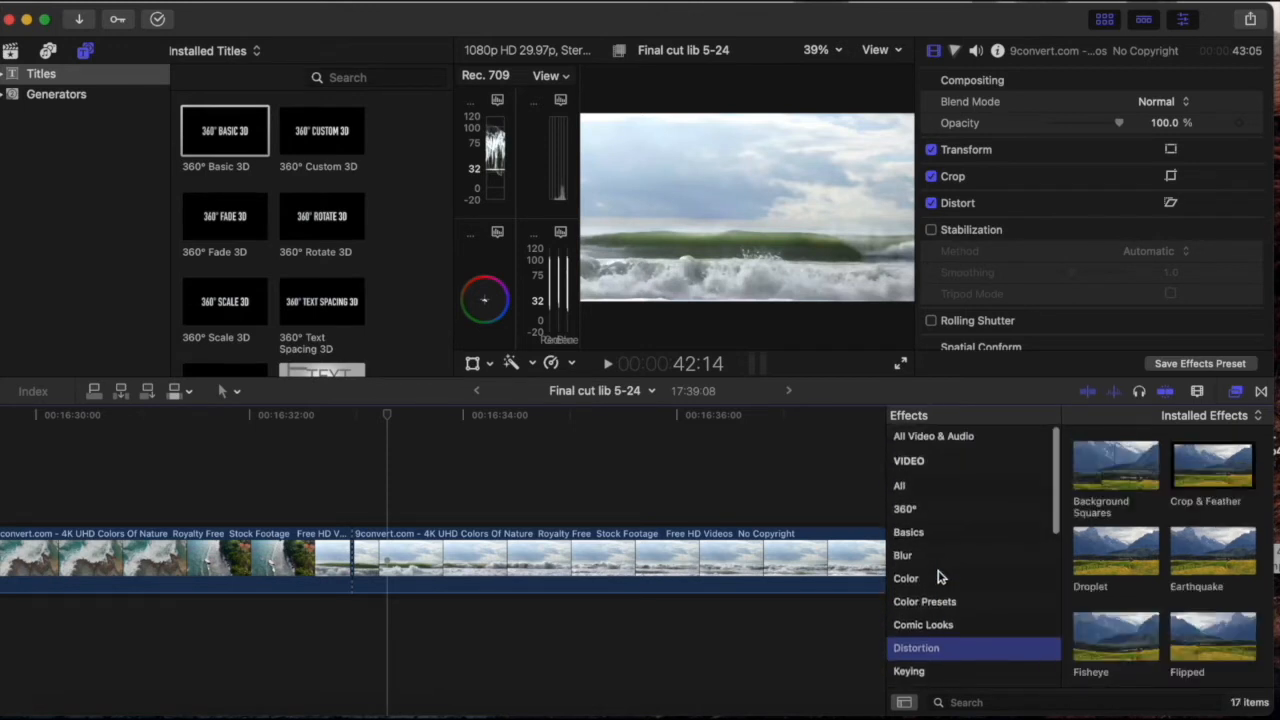
pyautogui.click(934, 532)
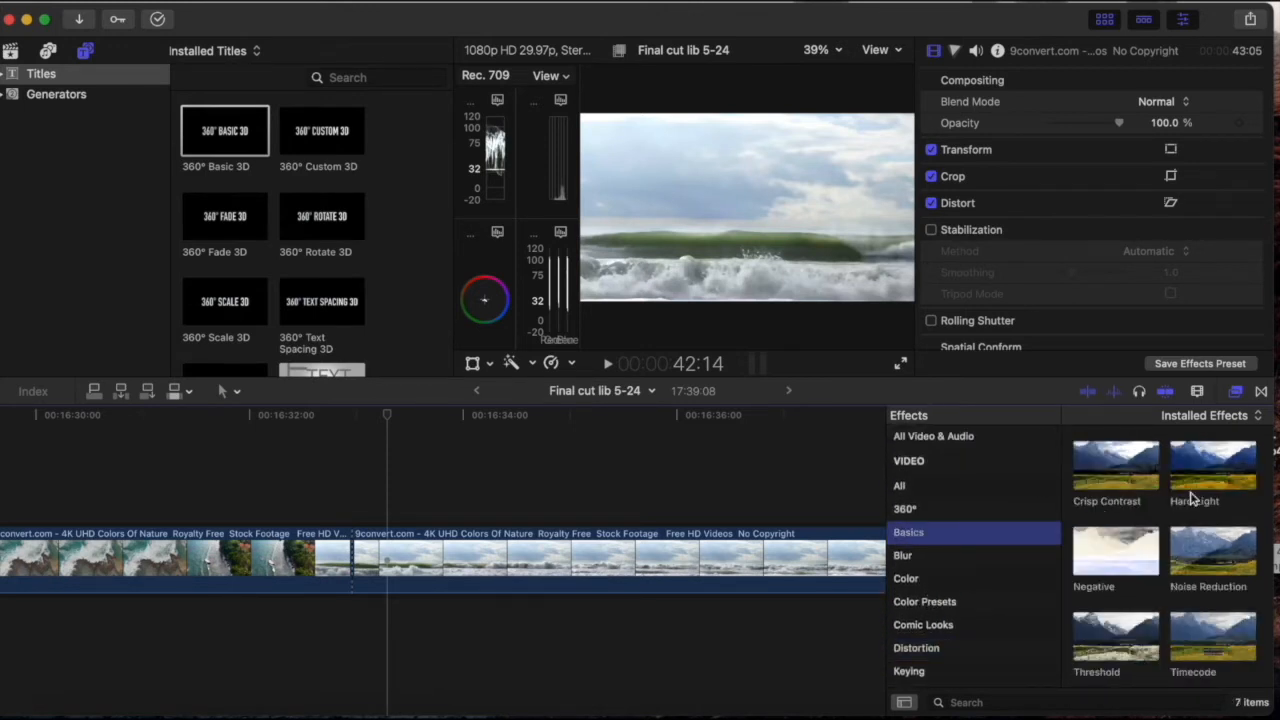
pyautogui.scroll(-3, 1195, 498)
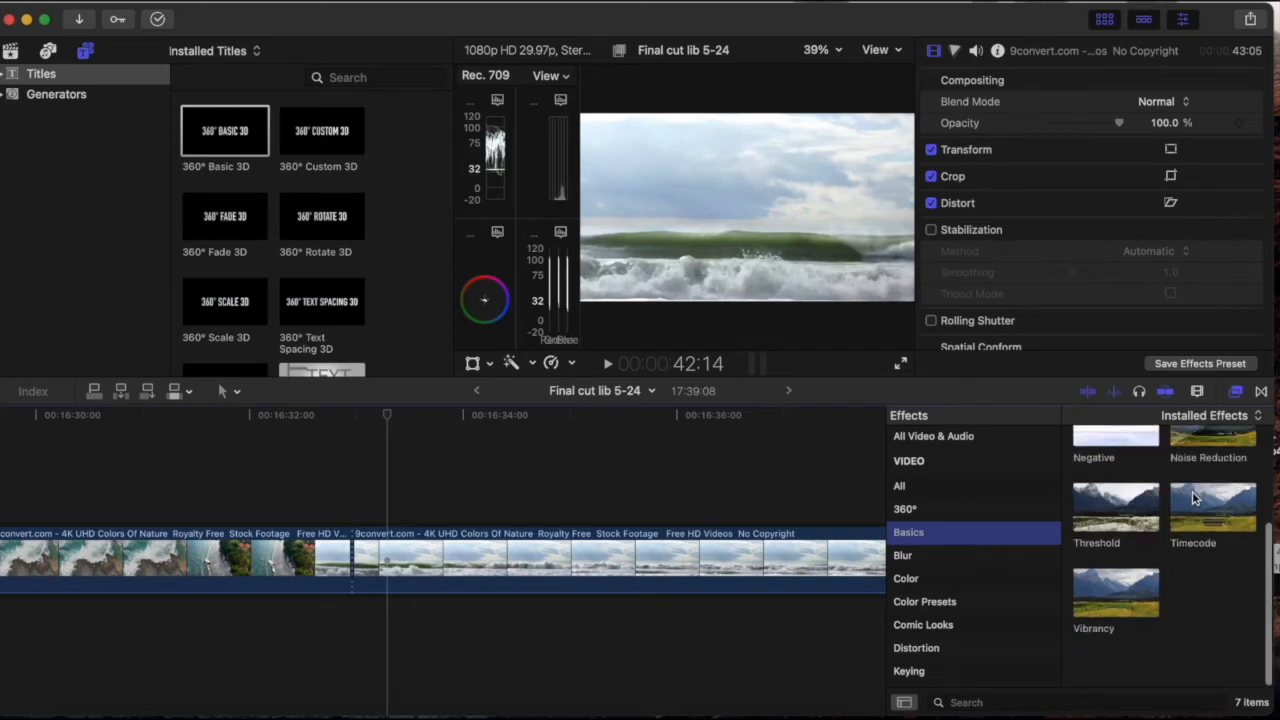
pyautogui.scroll(3, 1195, 498)
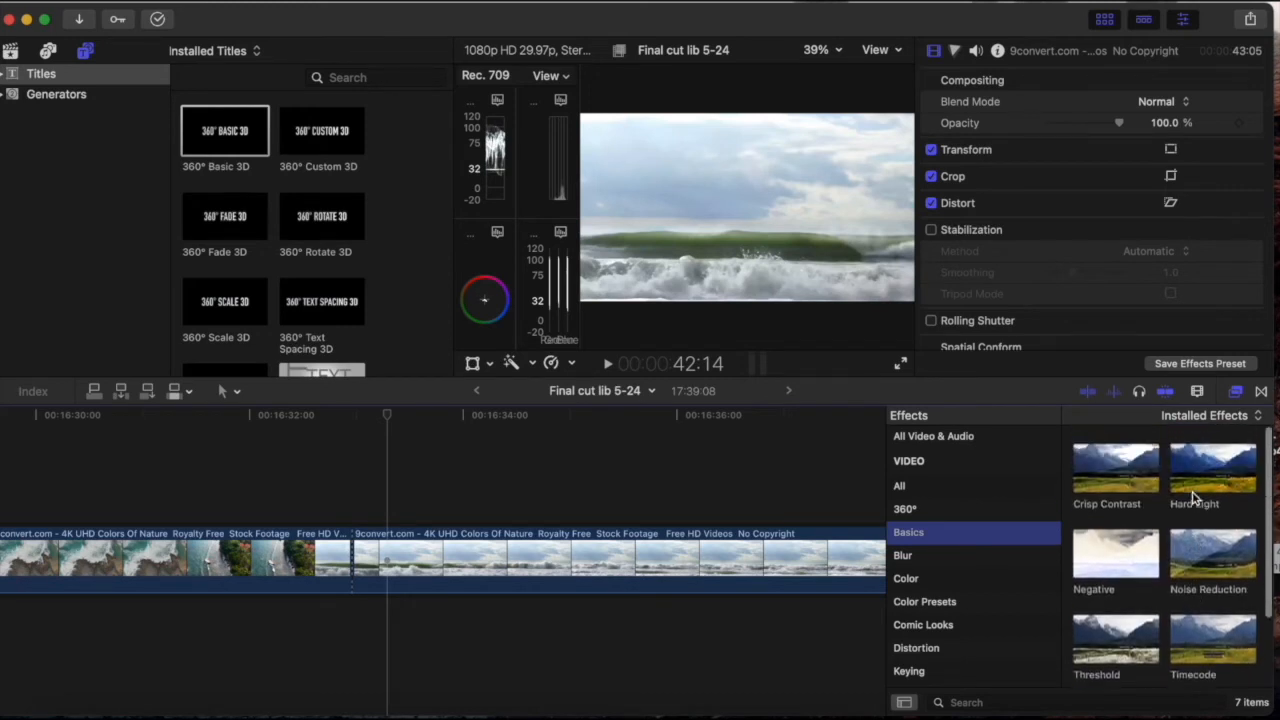
pyautogui.click(930, 560)
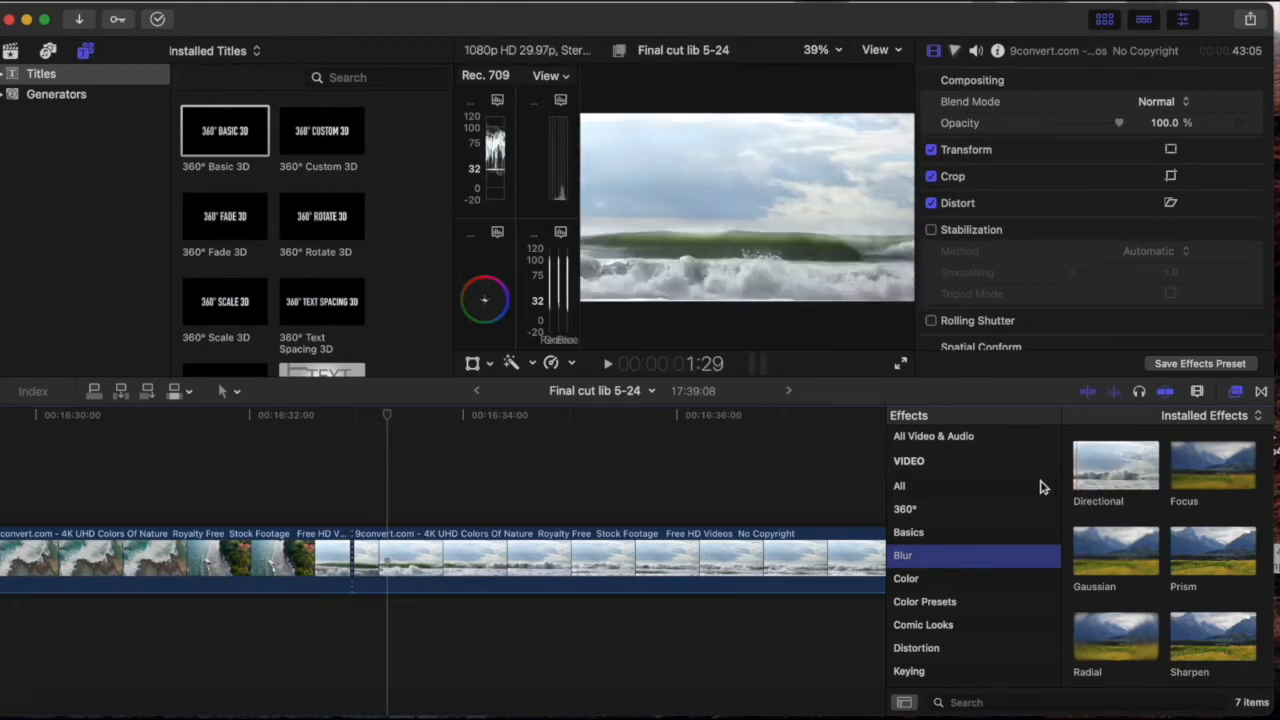
pyautogui.click(918, 602)
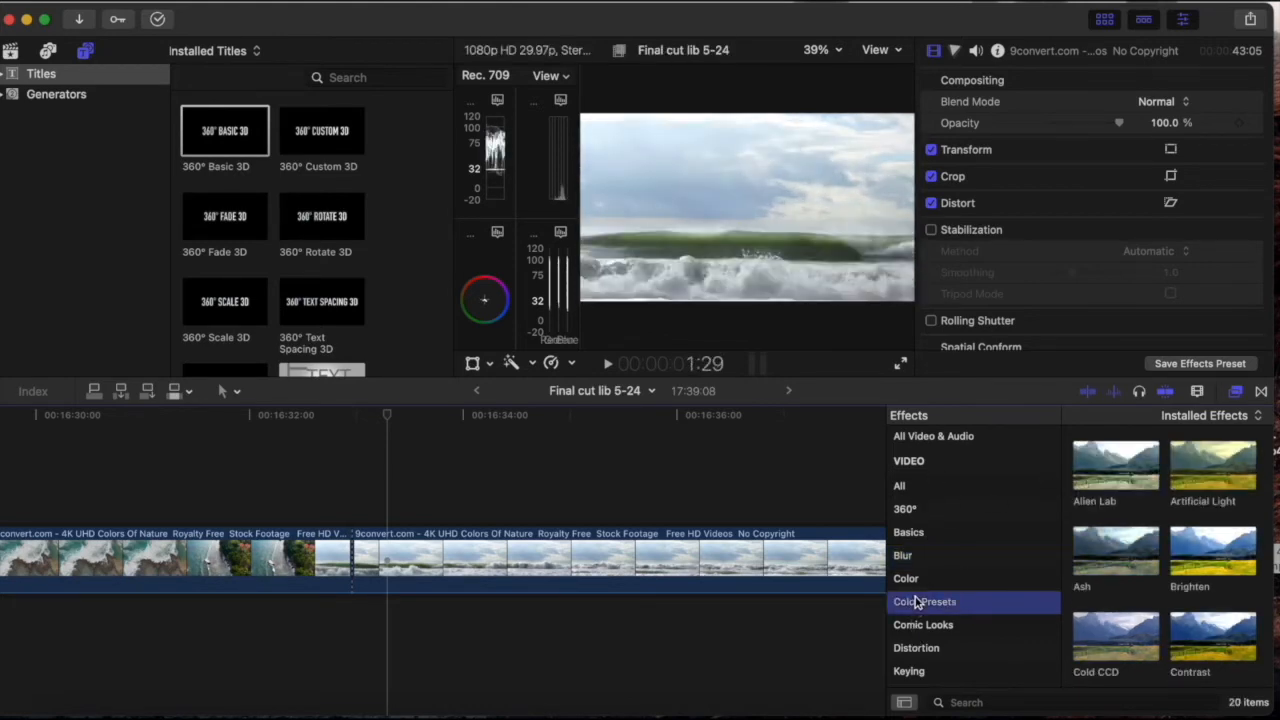
# Apply the Brighten color preset to the green wave clip in the timeline
pyautogui.scroll(-2, 931, 599)
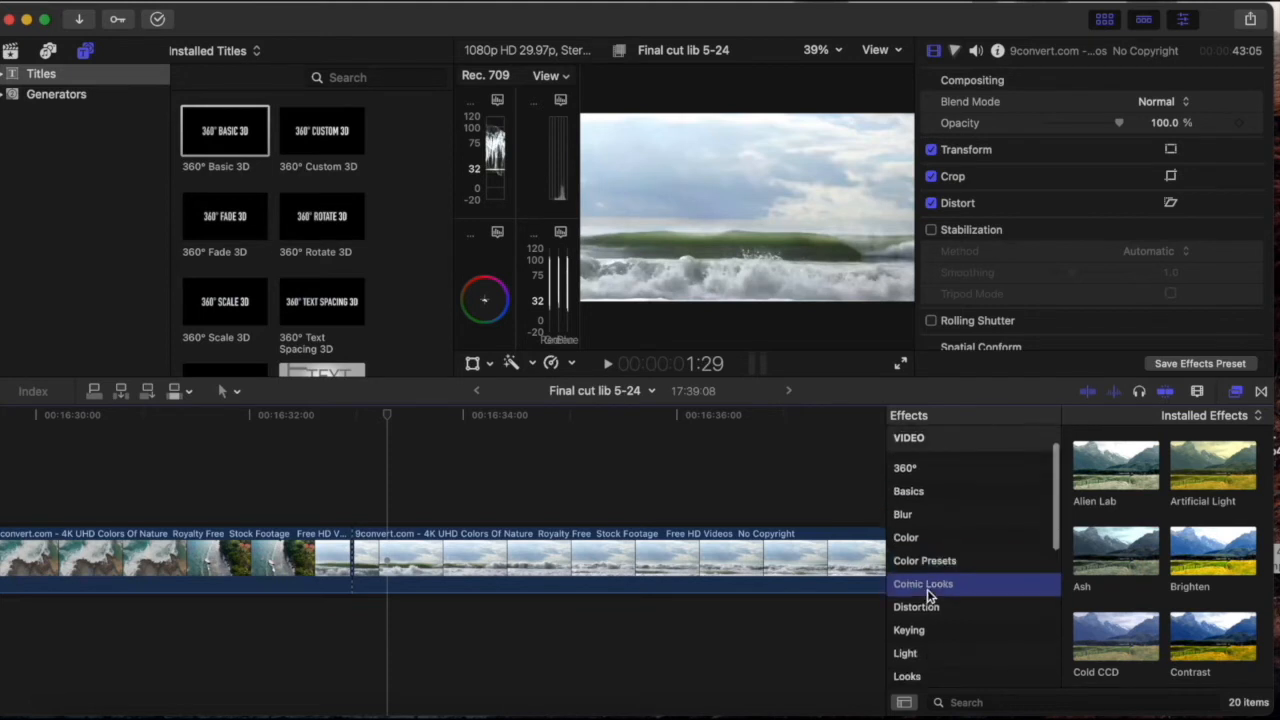
pyautogui.click(926, 589)
pyautogui.click(926, 600)
pyautogui.click(926, 566)
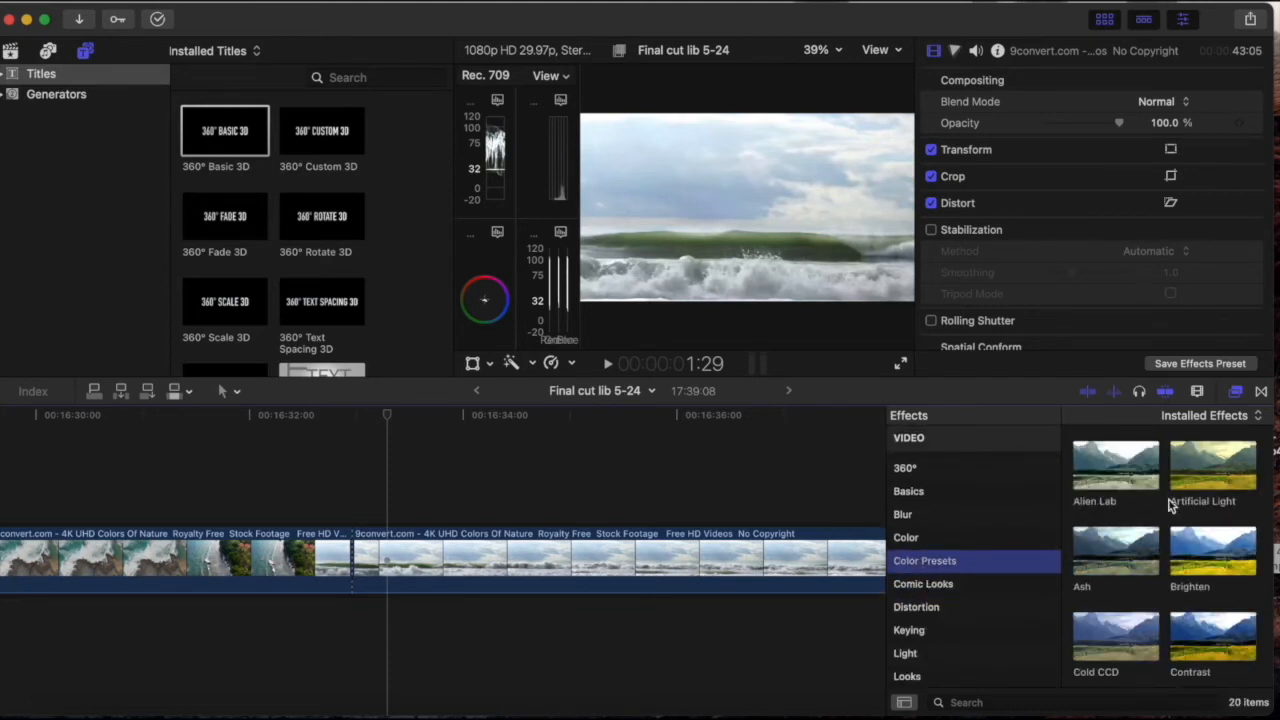
pyautogui.scroll(-2, 1177, 540)
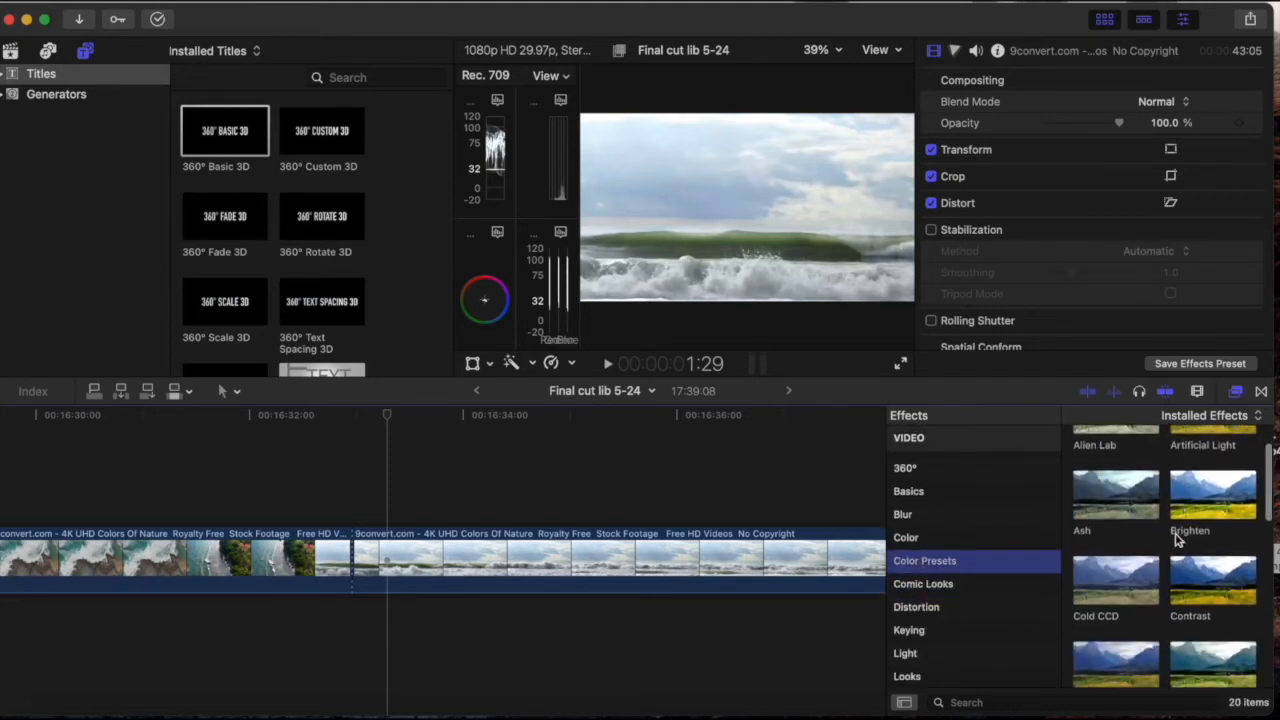
pyautogui.moveTo(1210, 503); pyautogui.dragTo(543, 578)
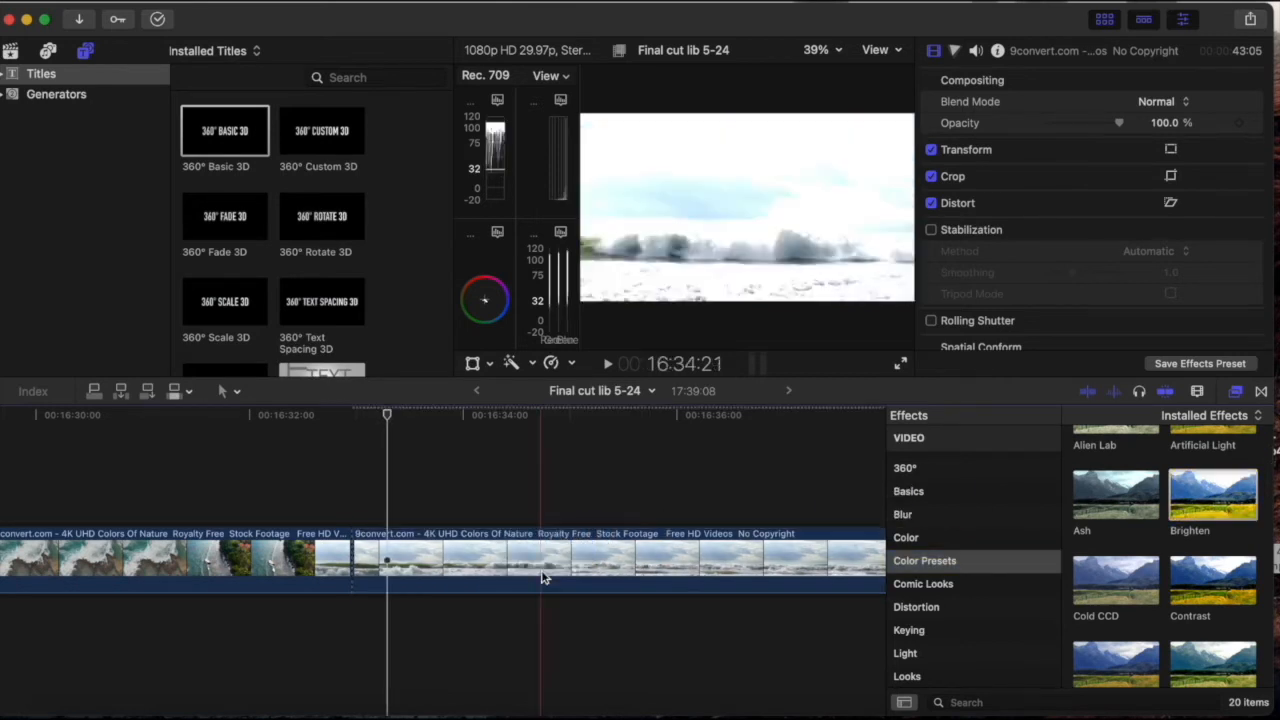
# Preview the brightened wave clip with its opacity lowered to 73.37 %, and remove the Brighten effect
pyautogui.press('space')
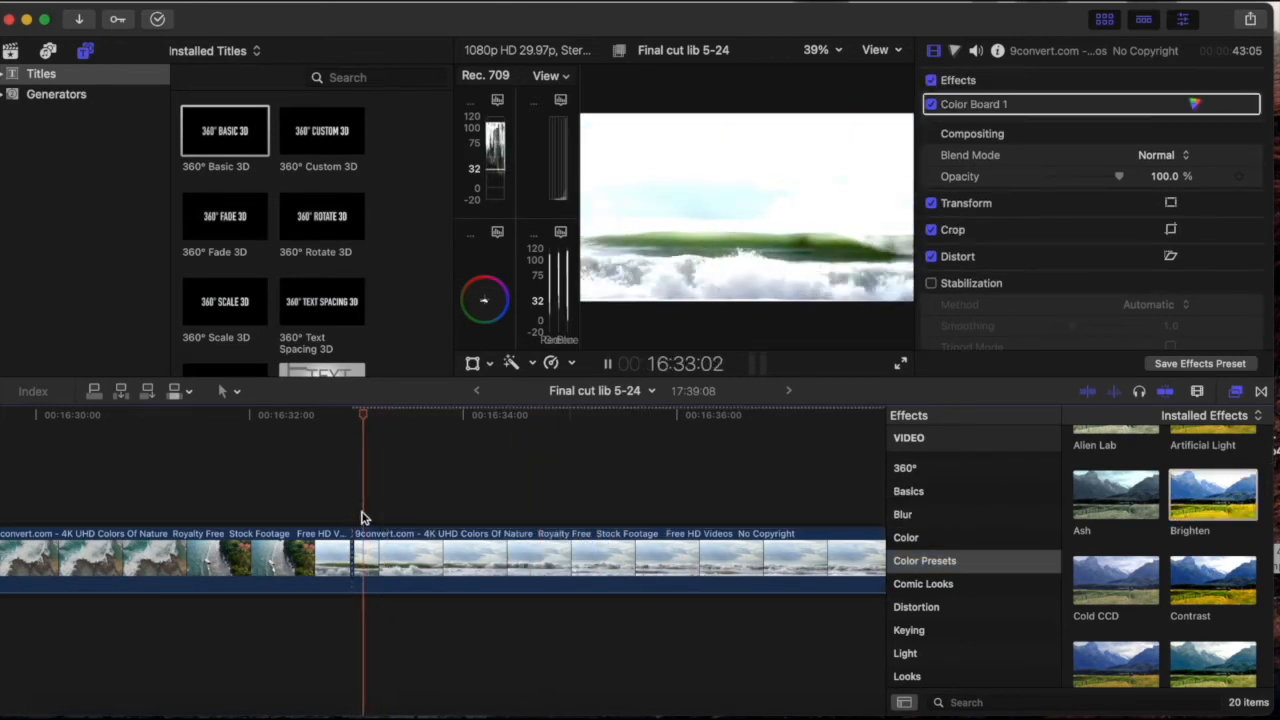
pyautogui.press('space')
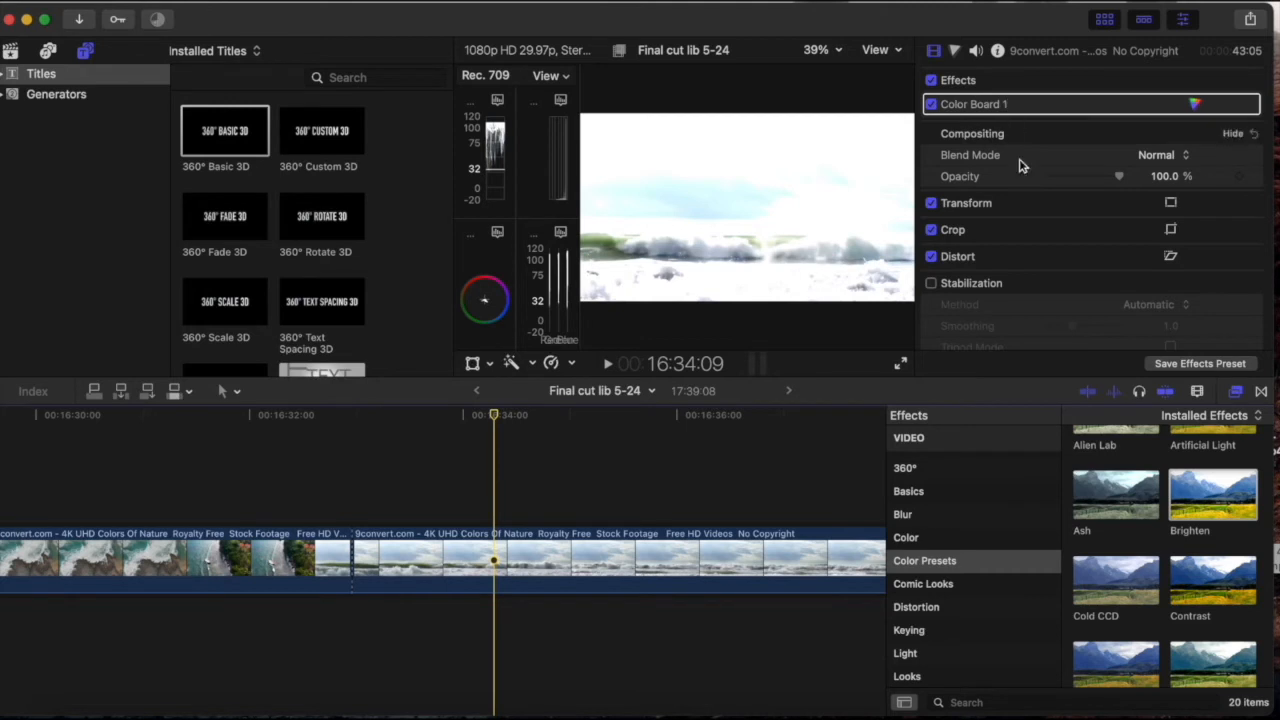
pyautogui.moveTo(1118, 177)
pyautogui.mouseDown()
pyautogui.moveTo(1063, 177)
pyautogui.moveTo(1062, 188)
pyautogui.moveTo(1100, 183)
pyautogui.mouseUp()
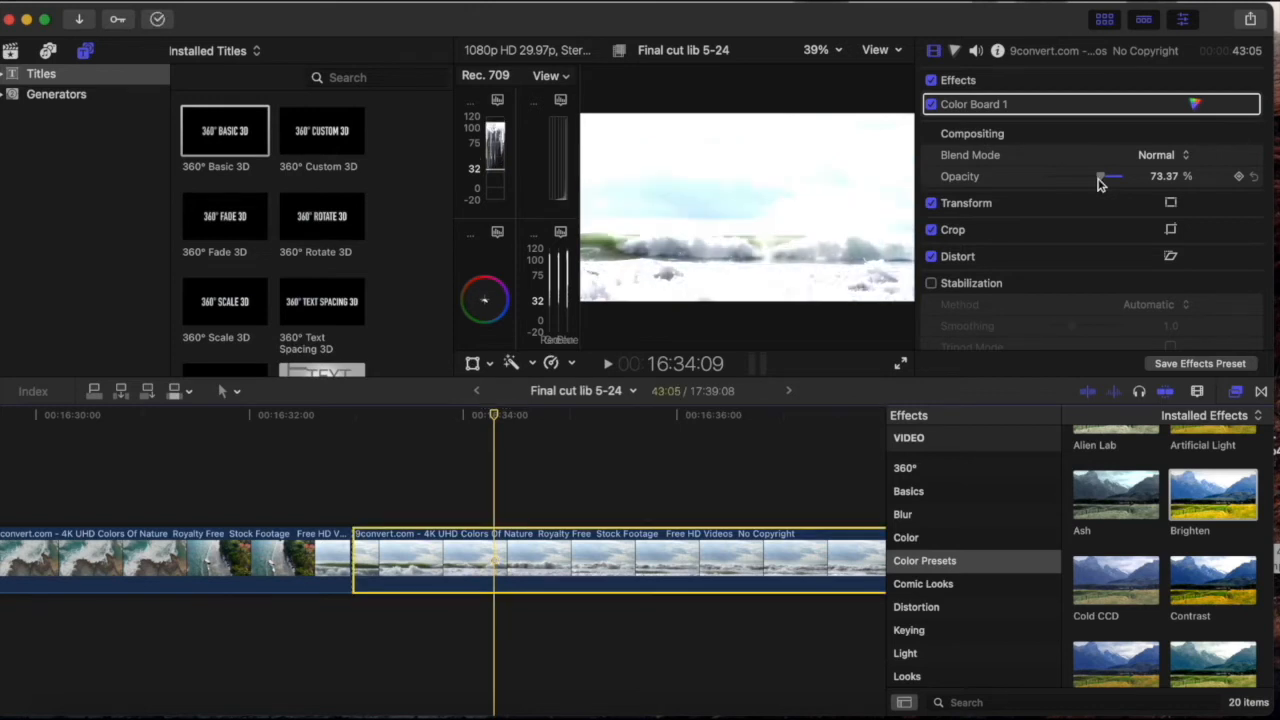
pyautogui.press('Delete')
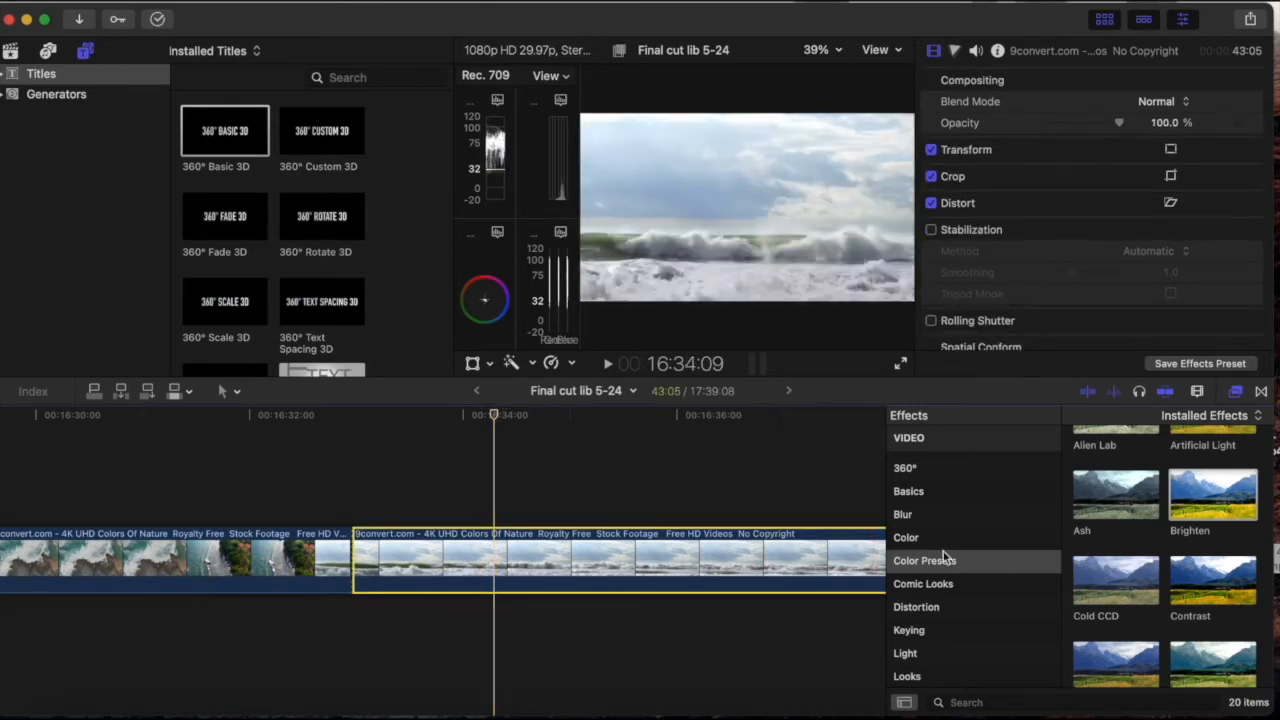
# Apply the Comic Cool effect from Comic Looks to the wave clip and play it back
pyautogui.click(928, 584)
pyautogui.moveTo(1215, 458); pyautogui.dragTo(549, 541)
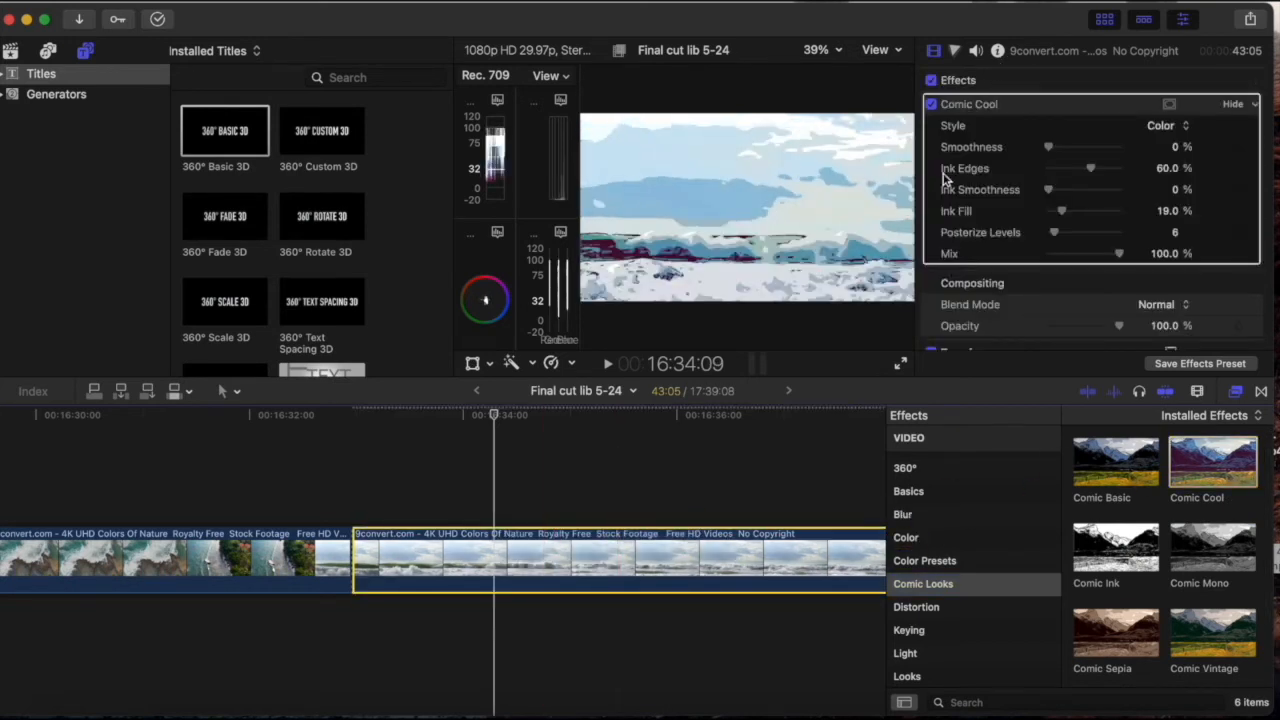
pyautogui.press('space')
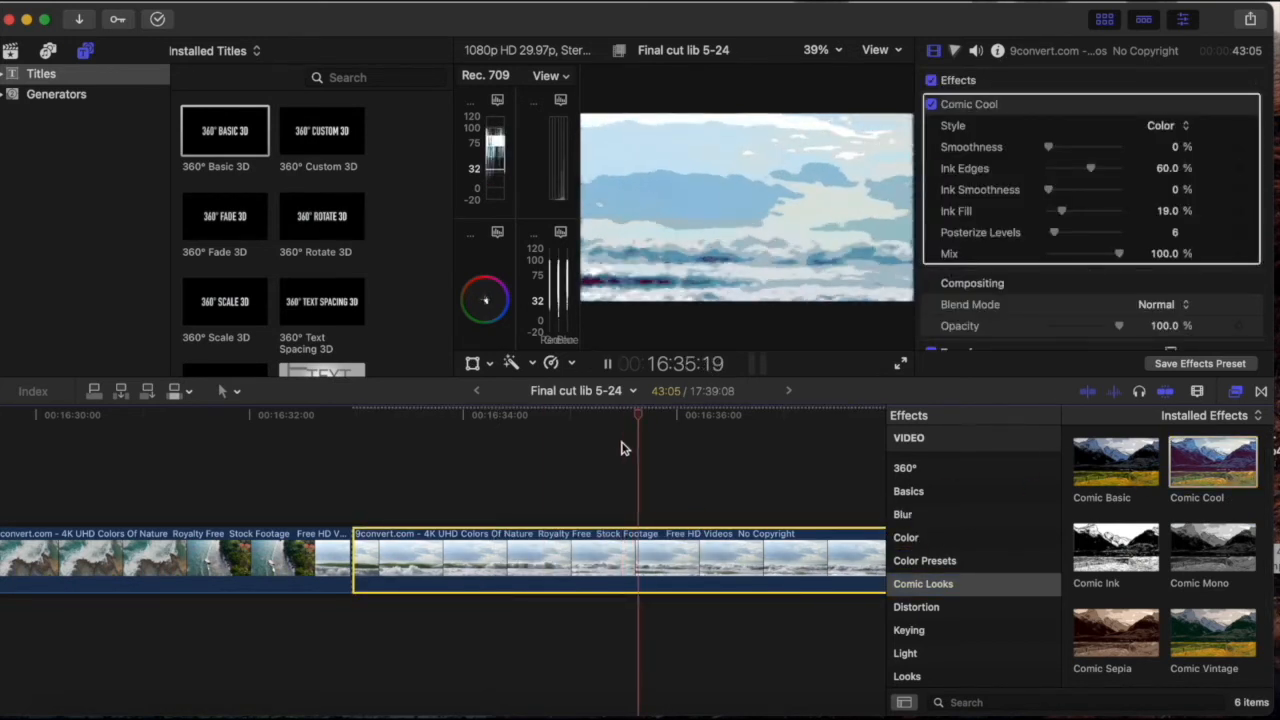
pyautogui.press('space')
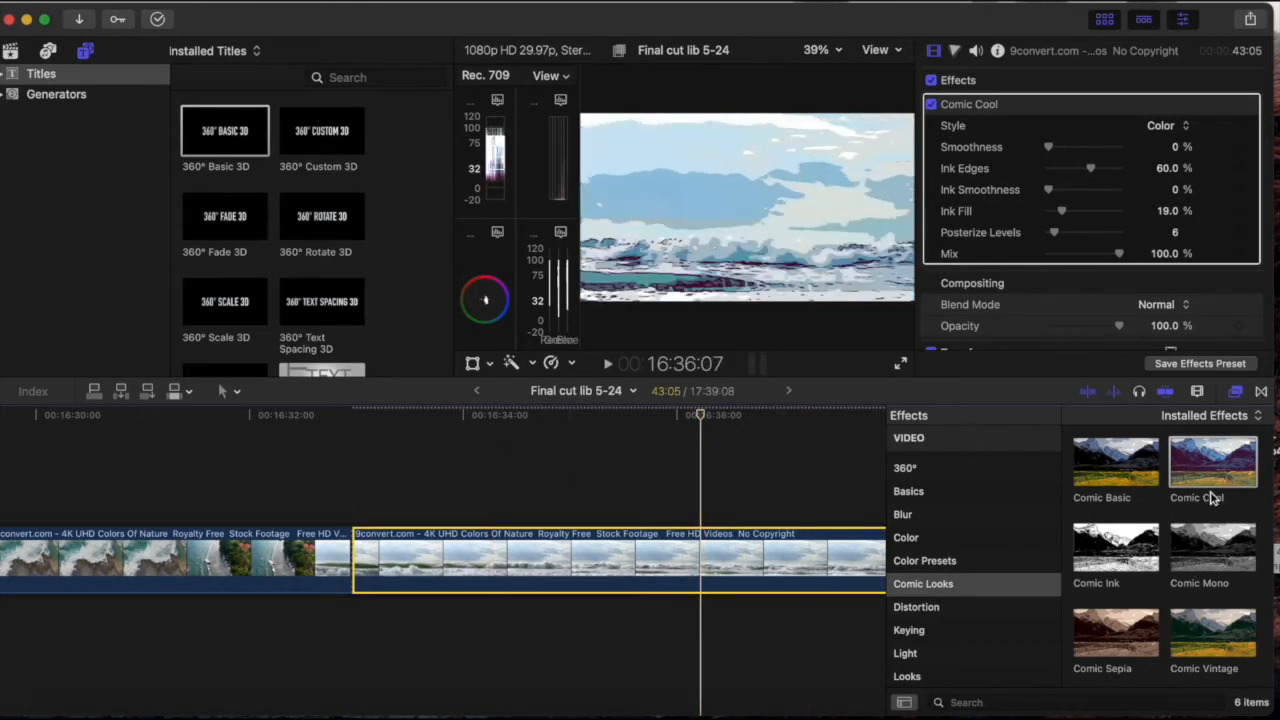
# Apply the Comic Vintage effect to the shoreline clip before the wave footage and preview it
pyautogui.scroll(-1, 1175, 560)
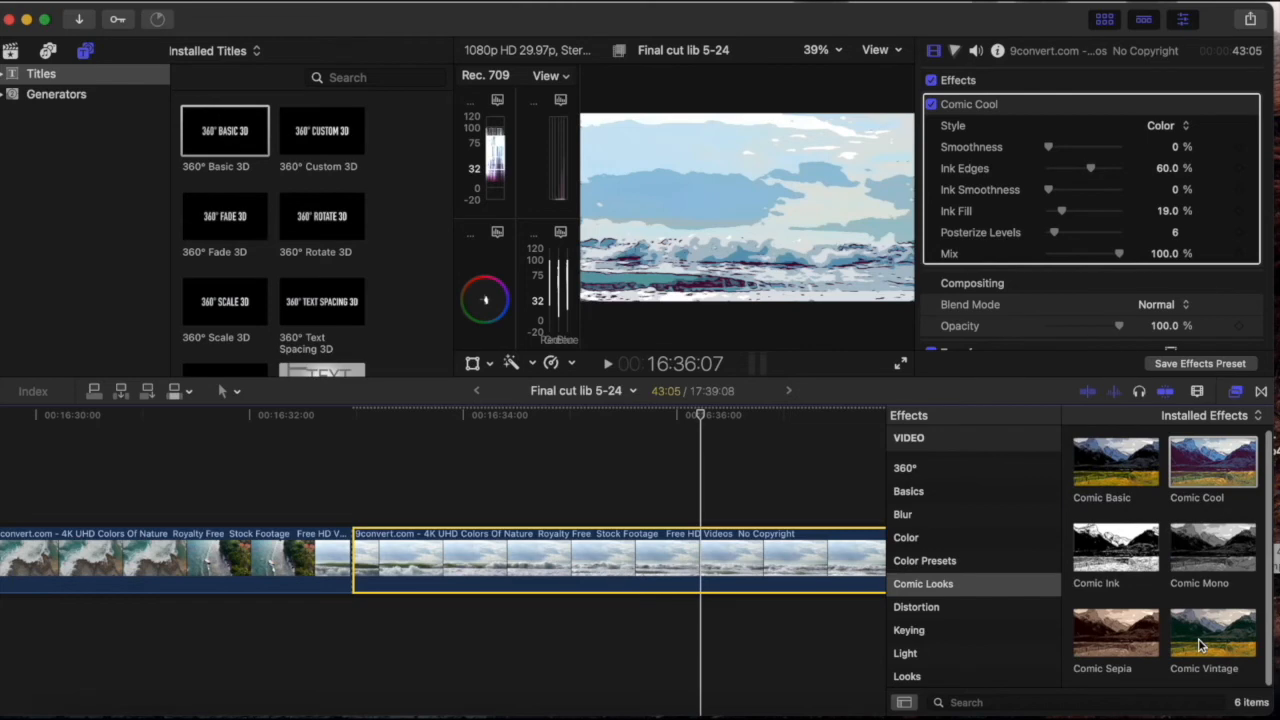
pyautogui.moveTo(1200, 645); pyautogui.dragTo(103, 566)
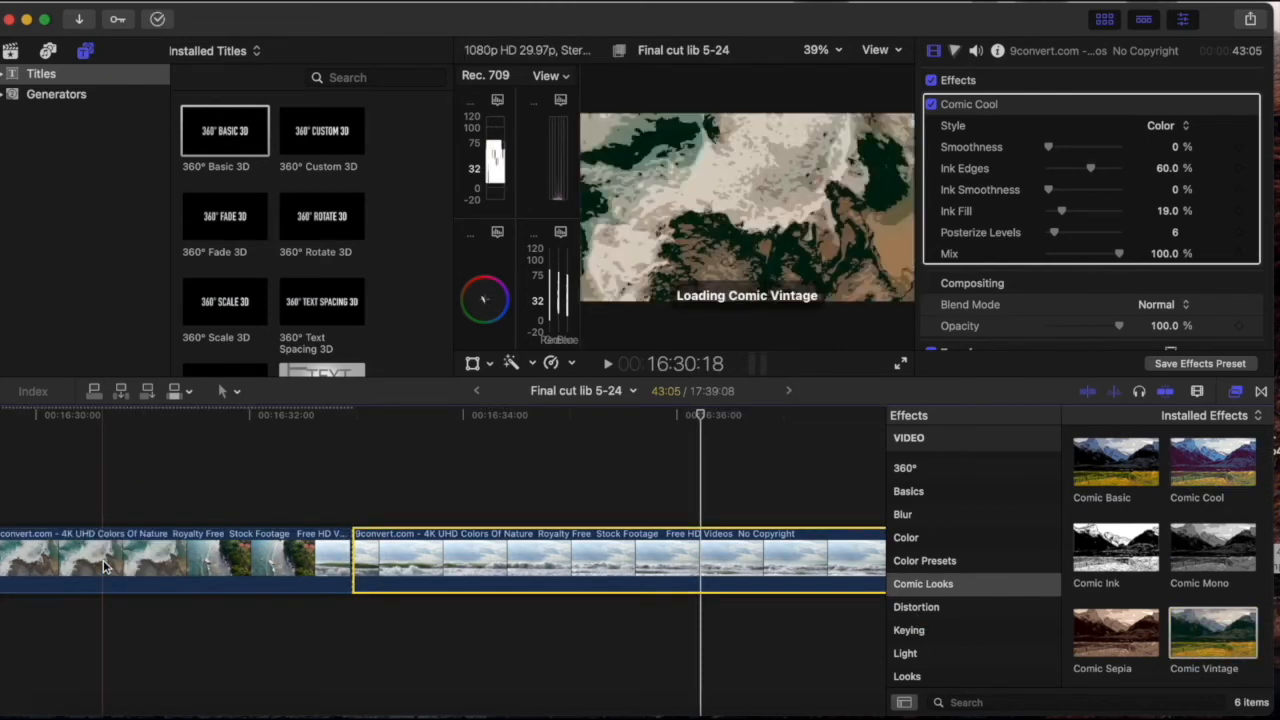
pyautogui.click(163, 504)
pyautogui.press('space')
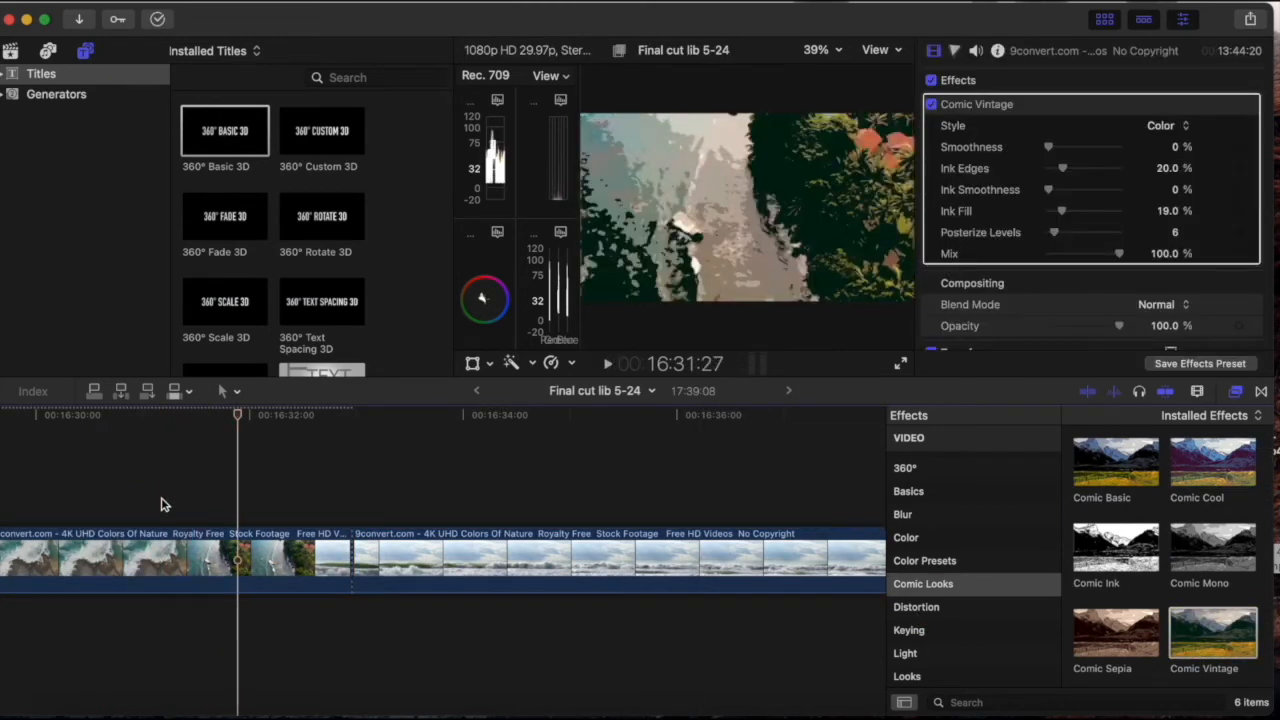
# Try lowering Comic Vintage's Ink Edges to 15.01 %, and undo the change
pyautogui.moveTo(1061, 172); pyautogui.dragTo(1058, 172)
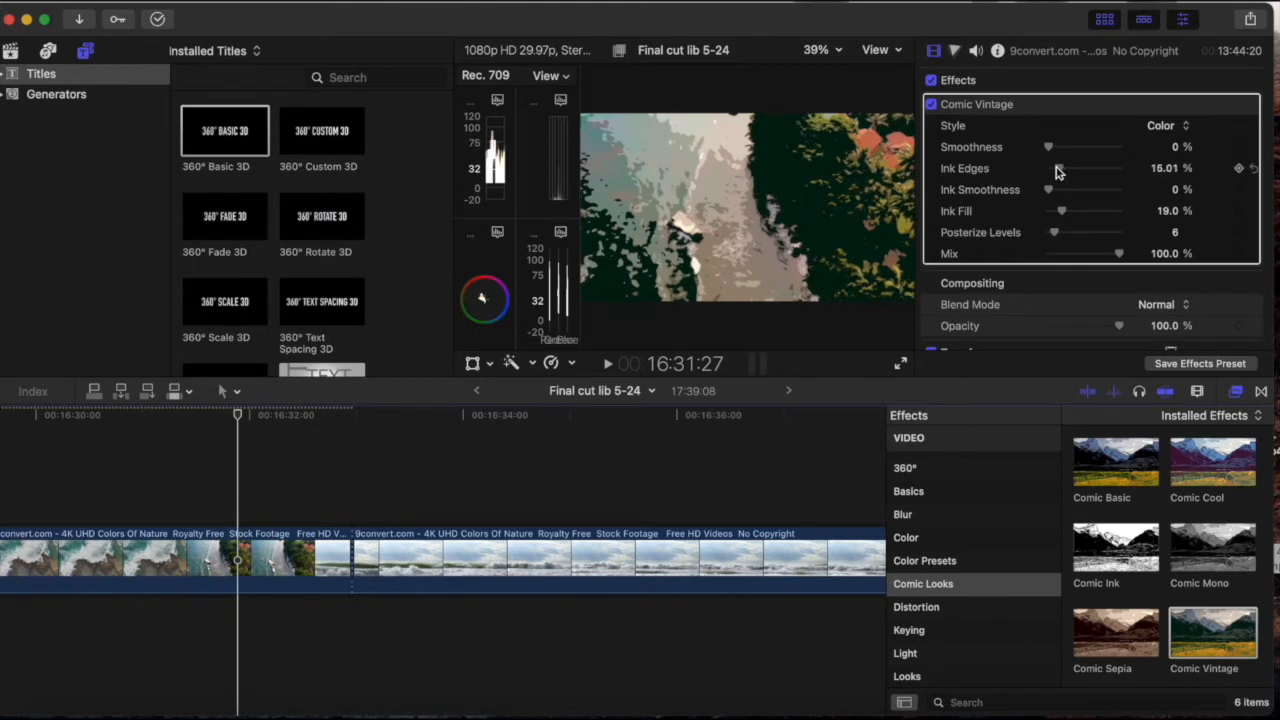
pyautogui.click(929, 538)
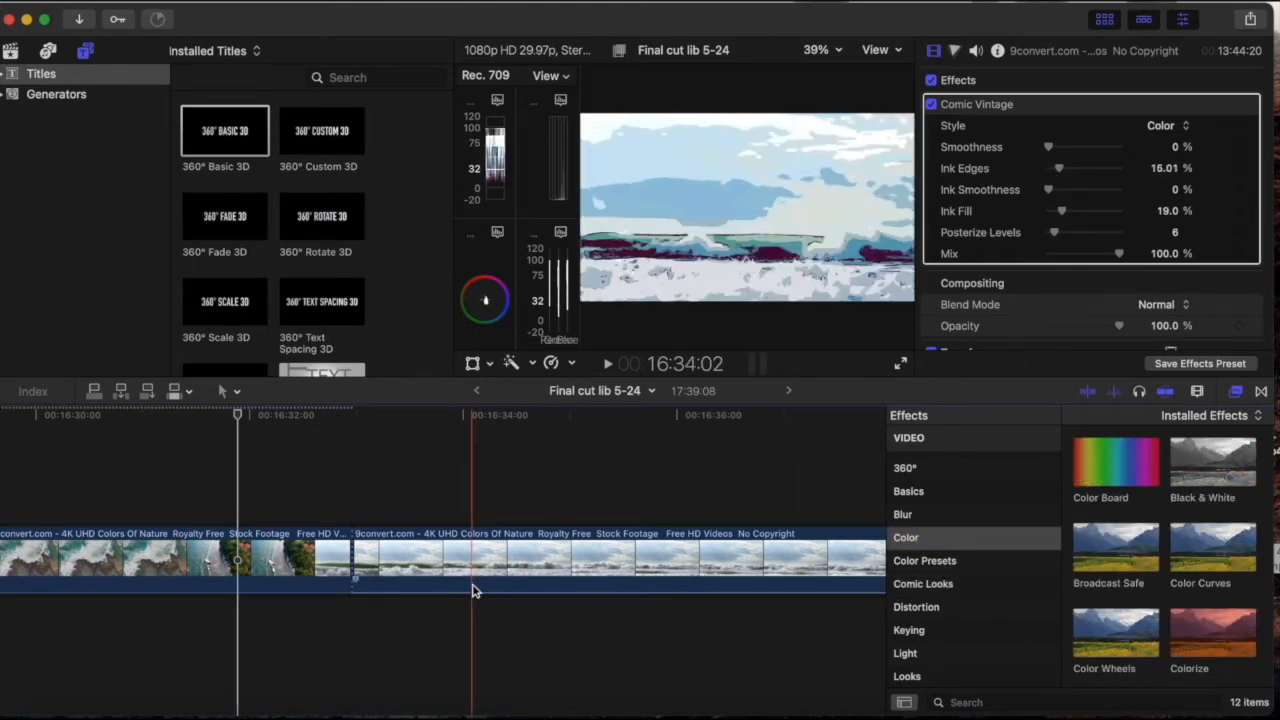
pyautogui.press('super+z')
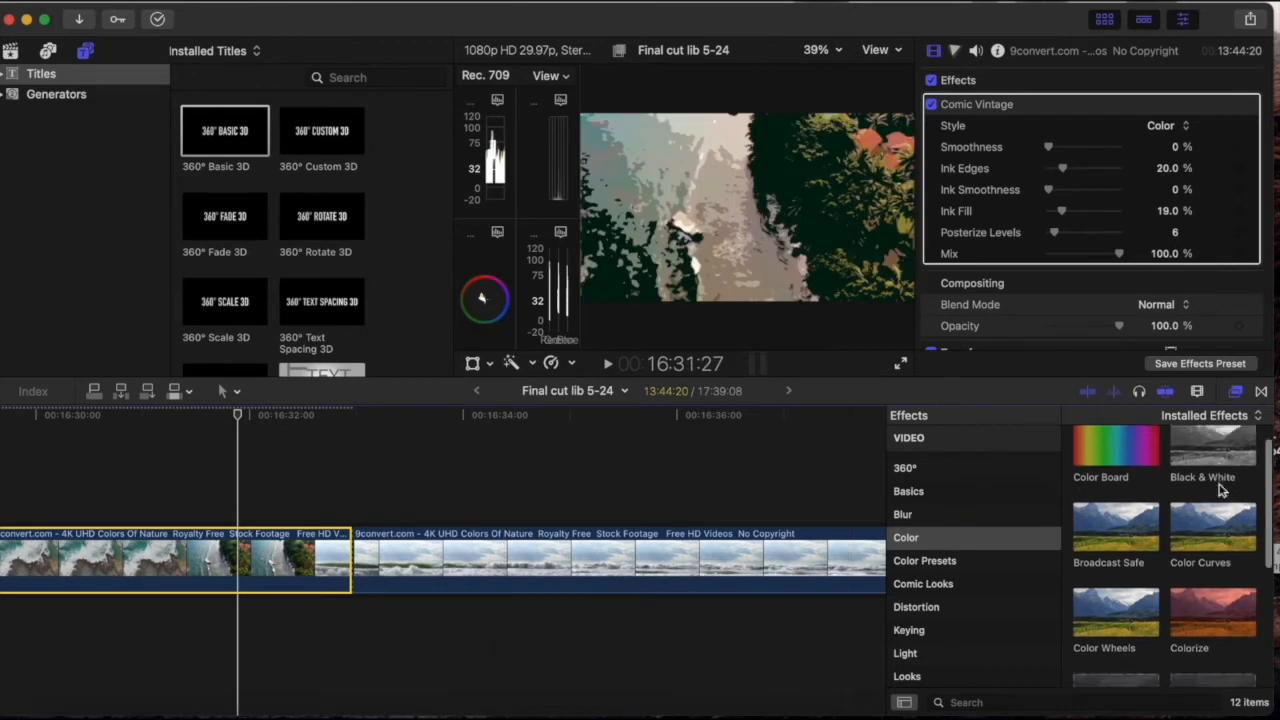
# Try the Black & White color effect on the nature footage, and undo back past the Comic Vintage effect
pyautogui.scroll(-3, 1220, 488)
pyautogui.scroll(5, 1215, 488)
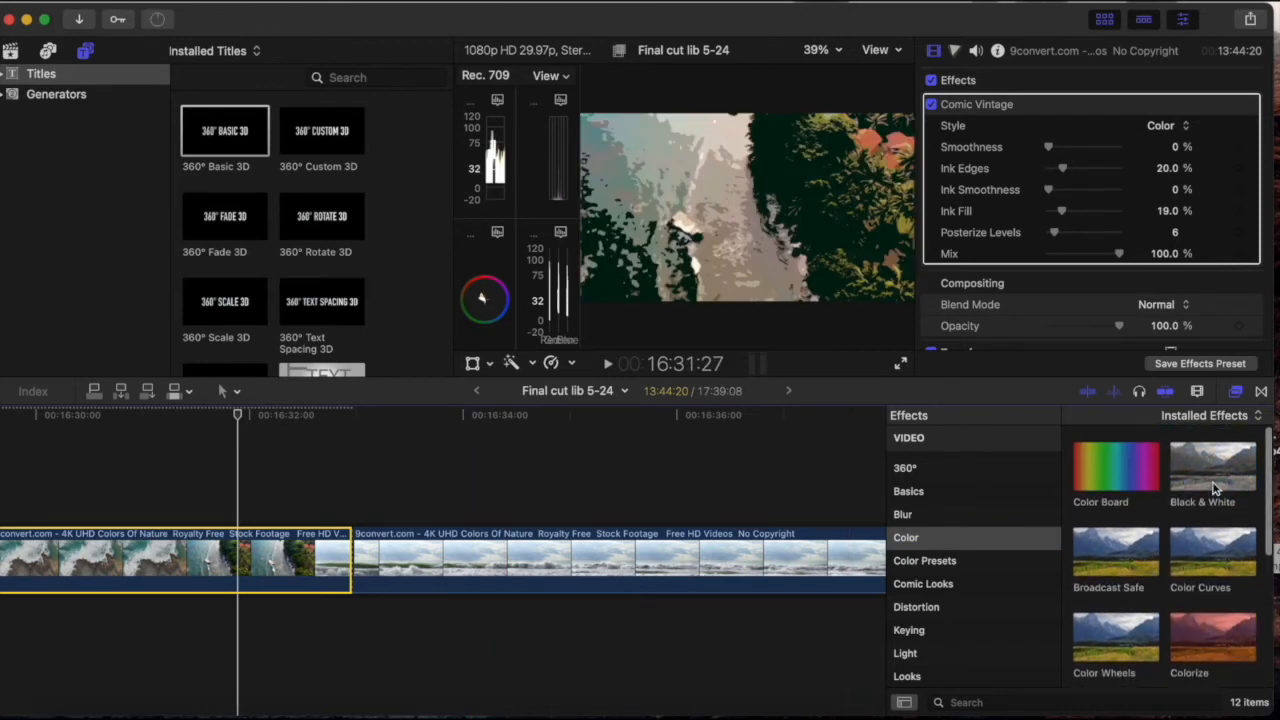
pyautogui.moveTo(1212, 475); pyautogui.dragTo(587, 543)
pyautogui.moveTo(219, 600); pyautogui.dragTo(219, 598)
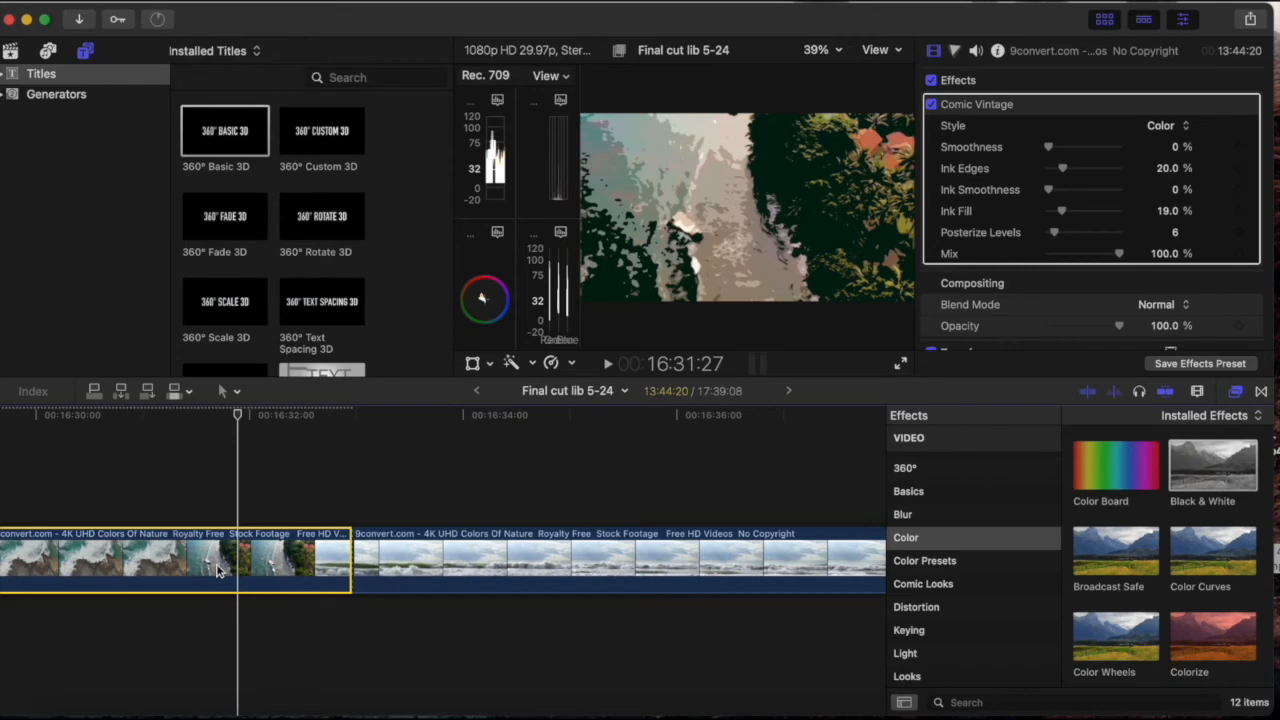
pyautogui.press('super+z')
# Apply the Black & White color effect to the Beach Ocean People clip at the start of the timeline
pyautogui.hscroll(-10, 187, 565)
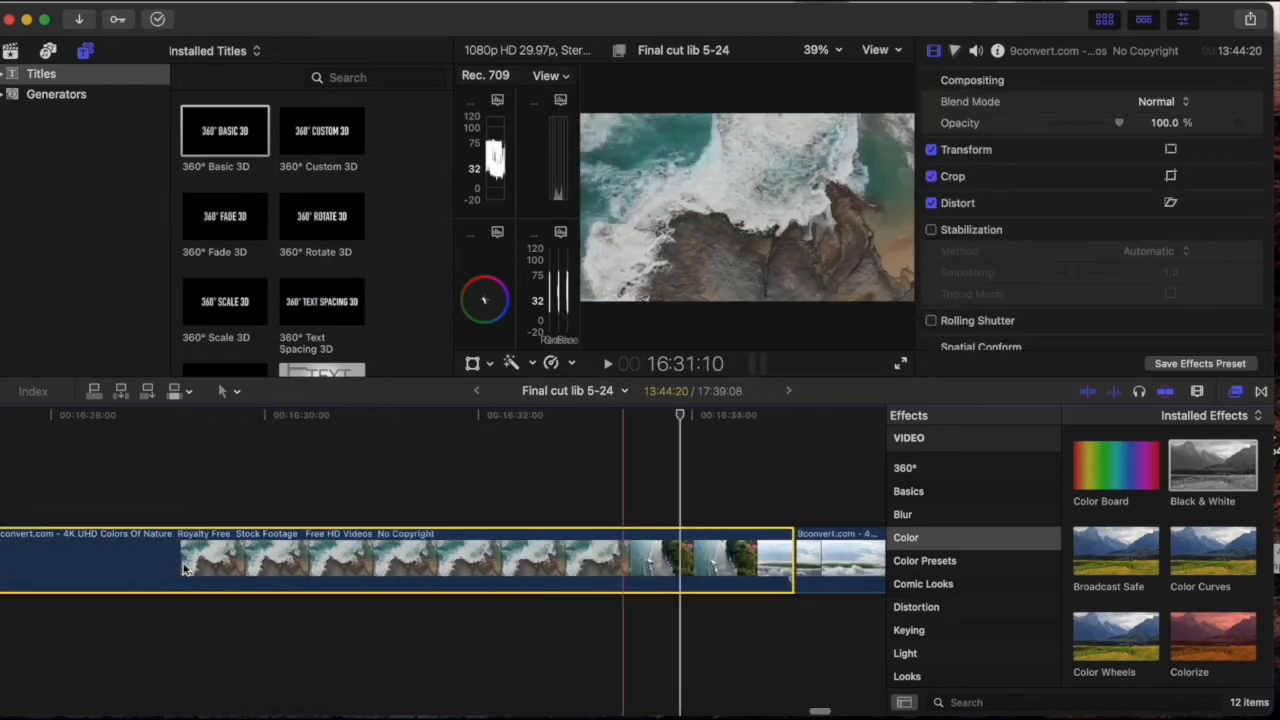
pyautogui.press('super+minus')
pyautogui.press('super+minus')
pyautogui.hscroll(15, 184, 580)
pyautogui.press('super+minus')
pyautogui.press('super+minus')
pyautogui.press('super+minus')
pyautogui.press('super+minus')
pyautogui.press('super+minus')
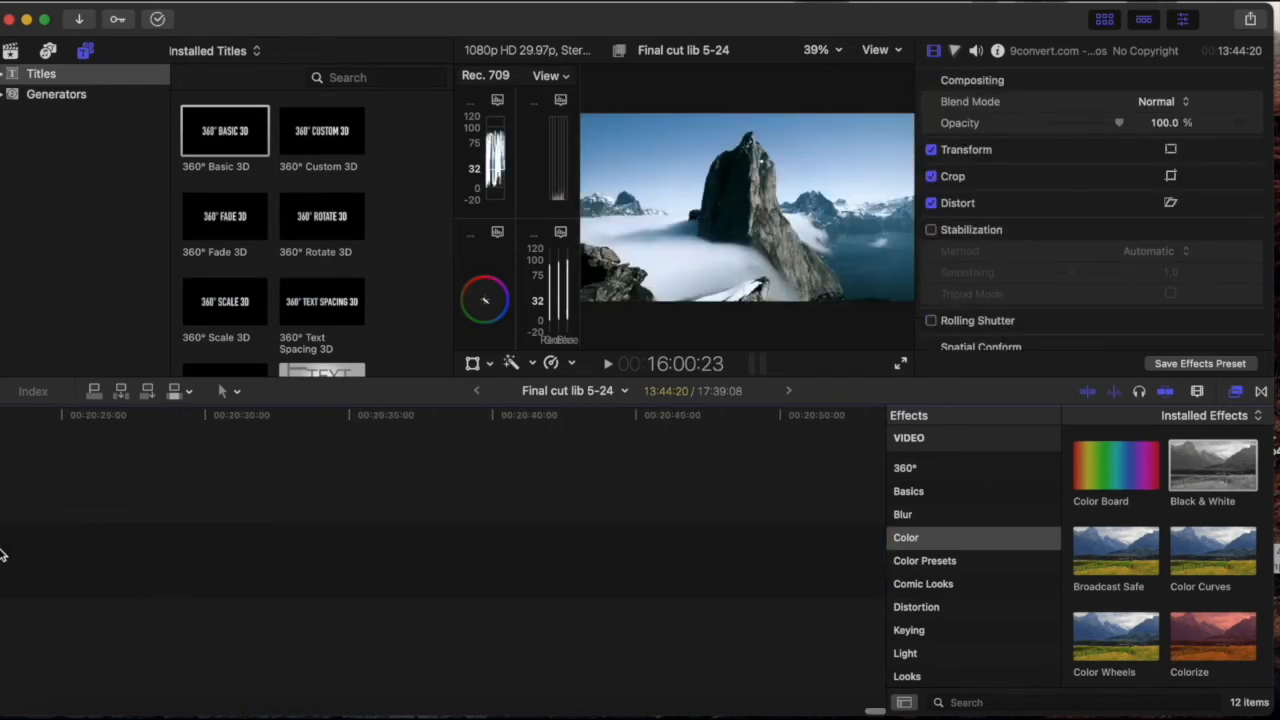
pyautogui.press('super+minus')
pyautogui.press('super+minus')
pyautogui.press('super+minus')
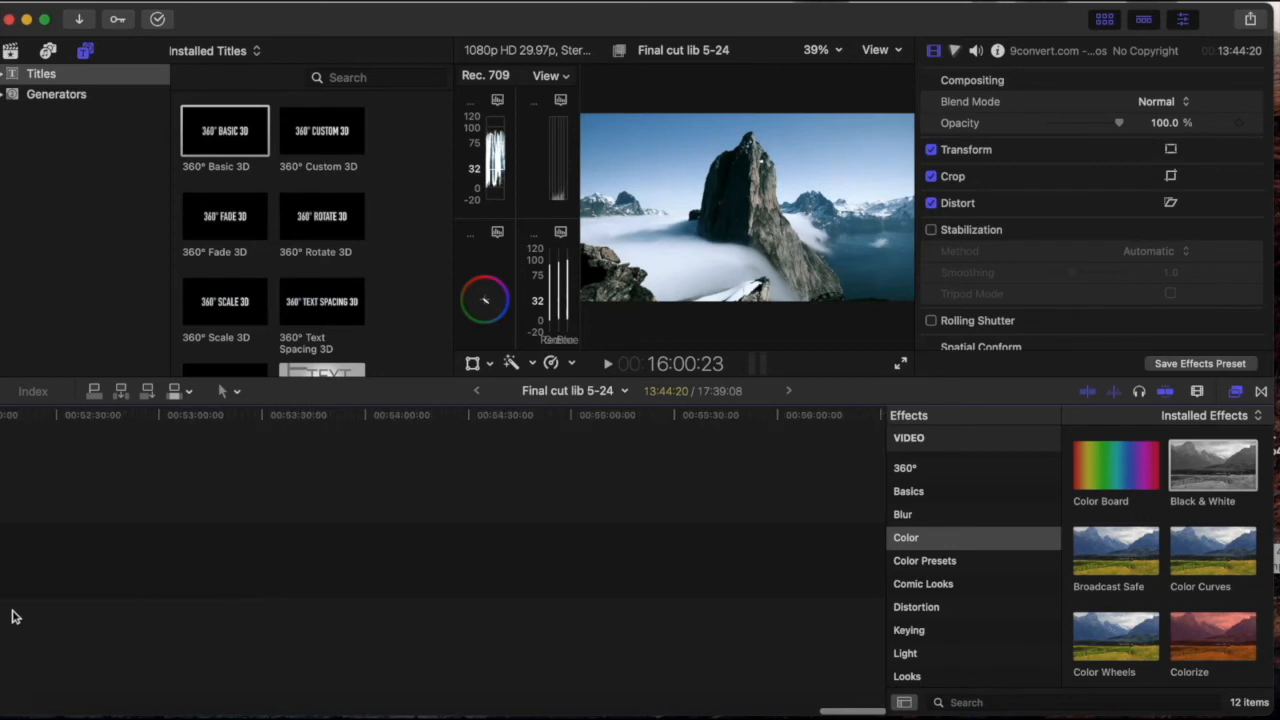
pyautogui.moveTo(832, 709); pyautogui.dragTo(2, 697)
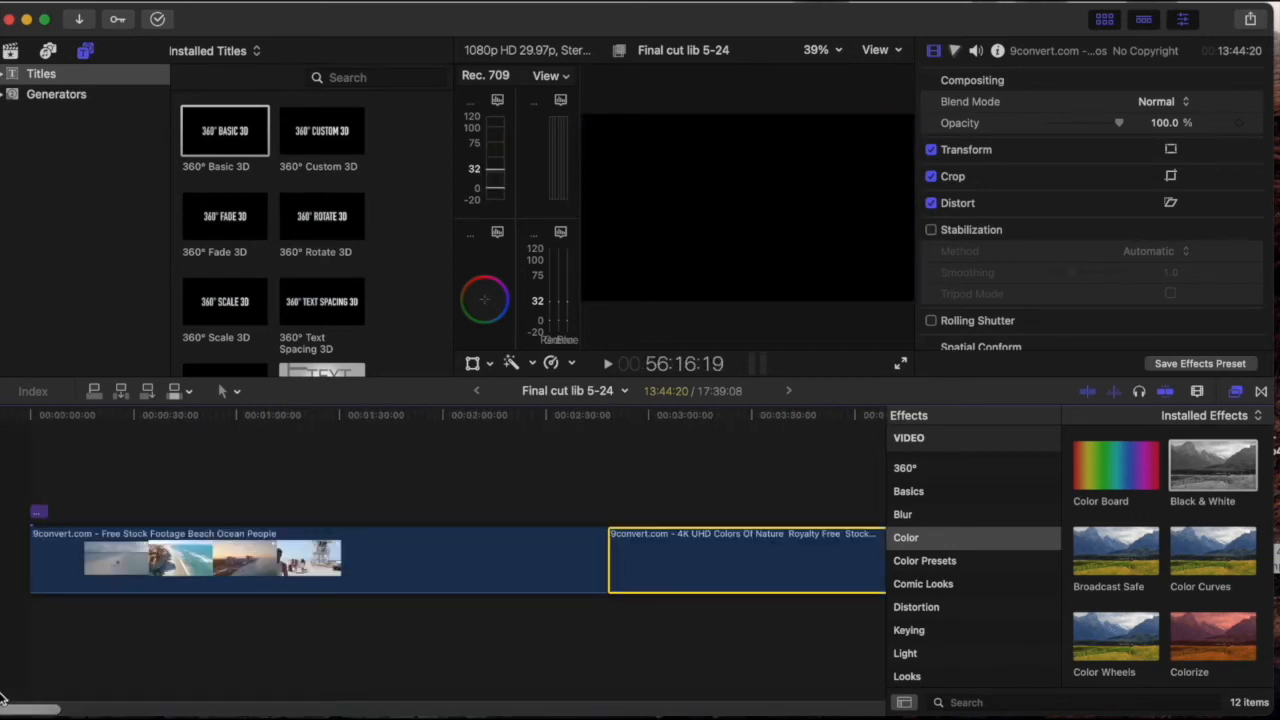
pyautogui.click(456, 470)
pyautogui.moveTo(1225, 498); pyautogui.dragTo(466, 586)
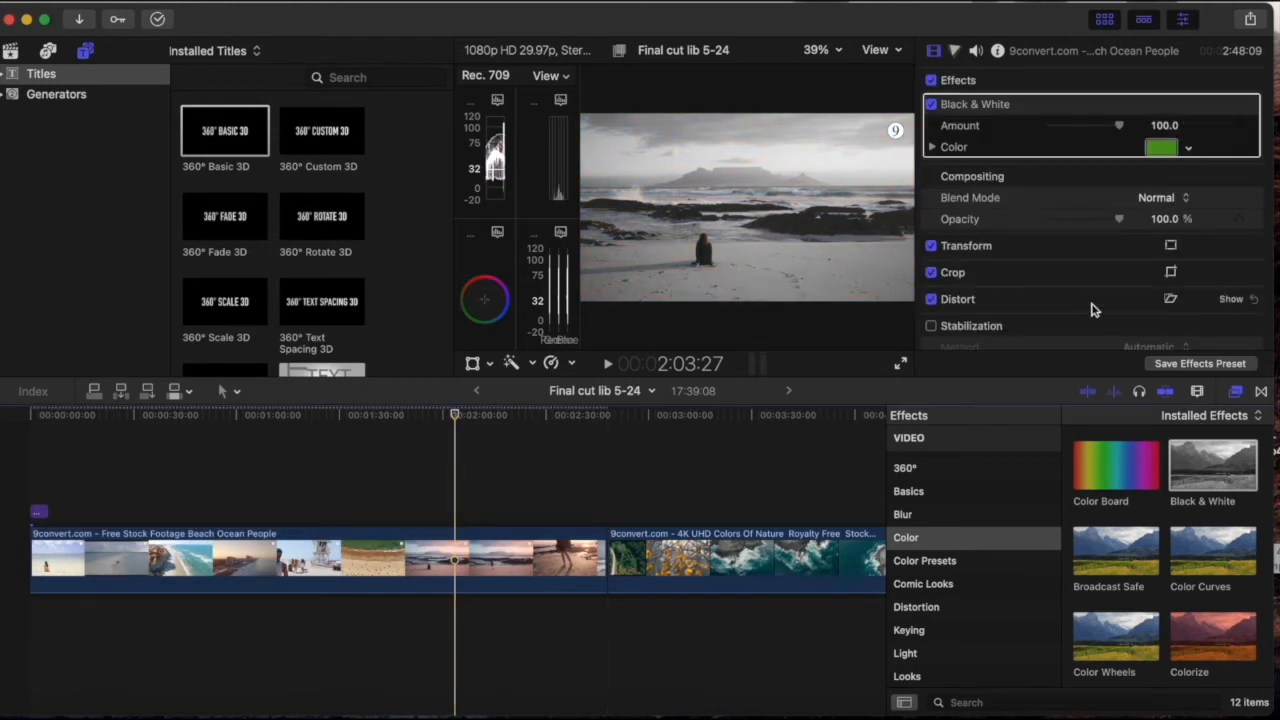
# Change the Black & White effect's color to light blue and reduce its amount to 0
pyautogui.moveTo(1118, 224)
pyautogui.mouseDown()
pyautogui.moveTo(1075, 222)
pyautogui.moveTo(1120, 223)
pyautogui.mouseUp()
pyautogui.click(1186, 147)
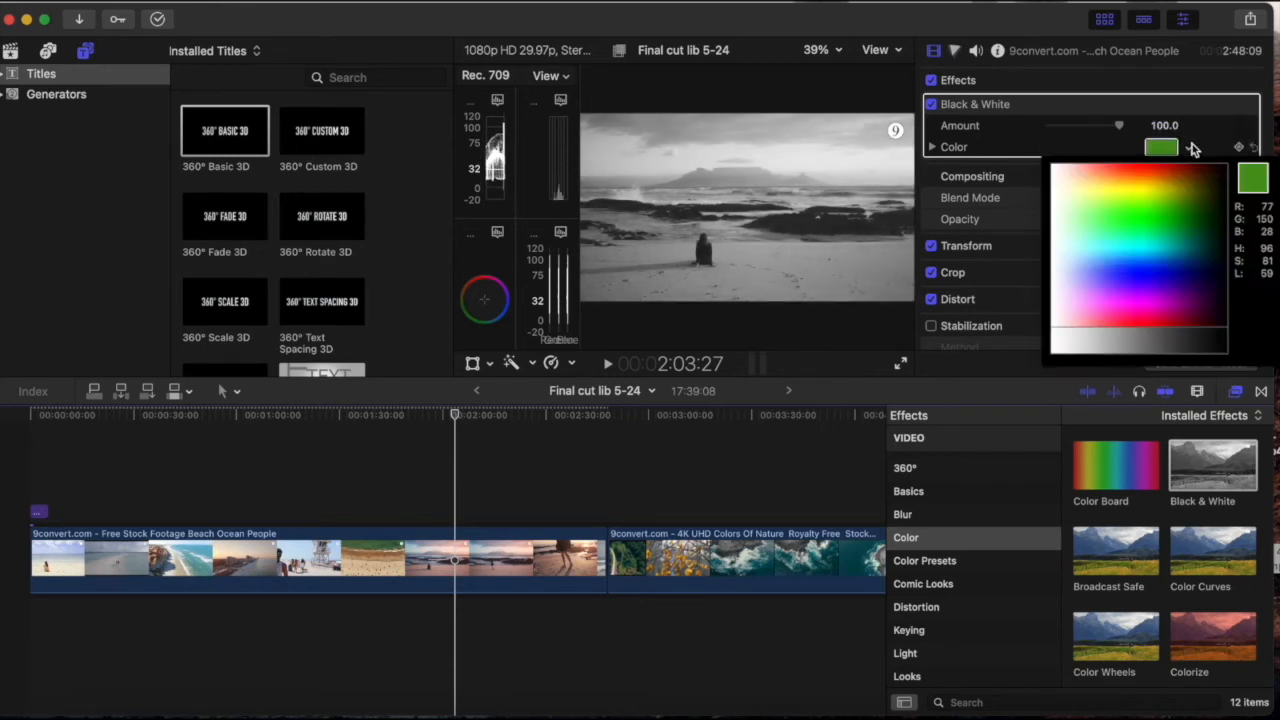
pyautogui.click(1120, 260)
pyautogui.click(1190, 147)
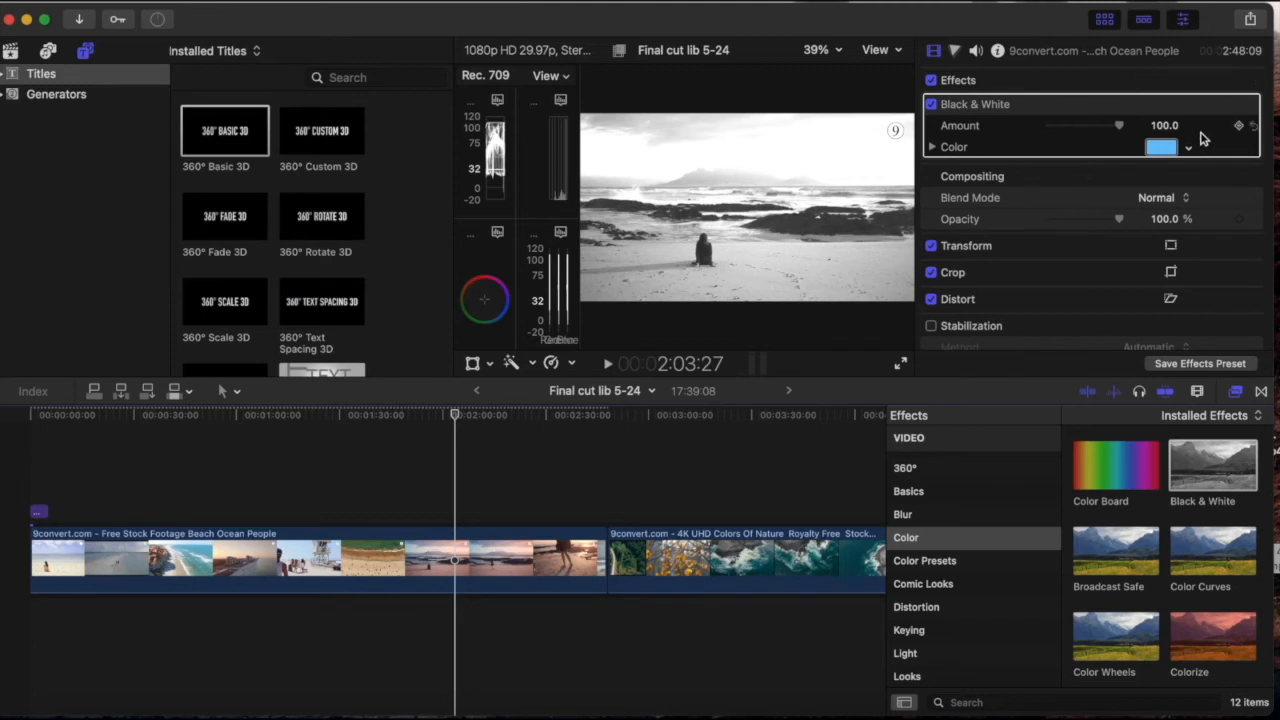
pyautogui.moveTo(1118, 126); pyautogui.dragTo(1048, 130)
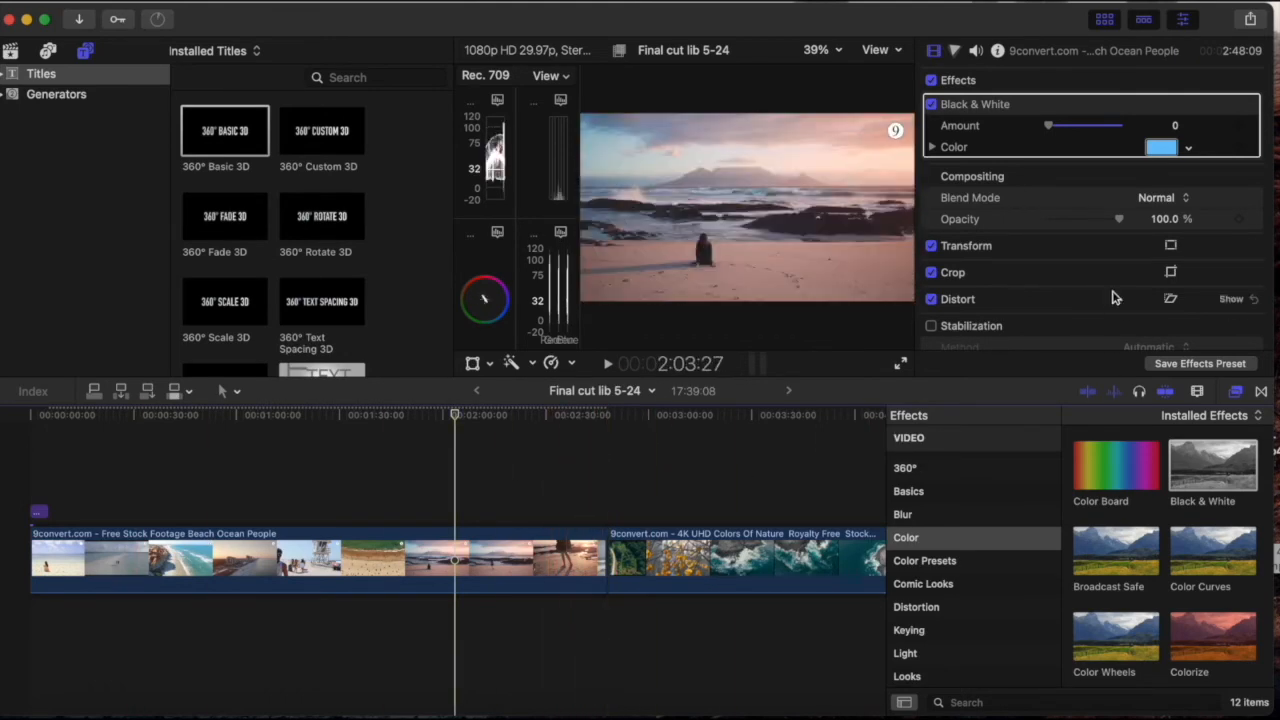
# Split the Beach Ocean People clip at about 1:49:27 and list the Dissolves transitions
pyautogui.scroll(-10, 1004, 534)
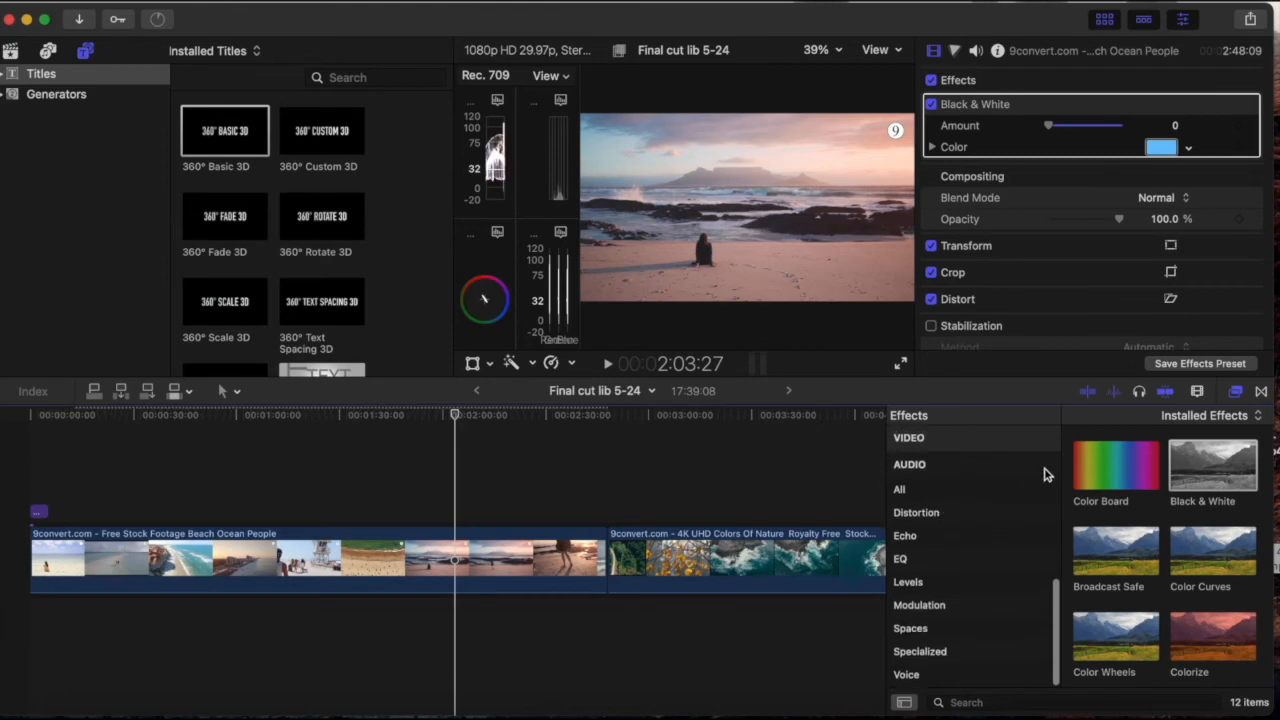
pyautogui.scroll(2, 993, 463)
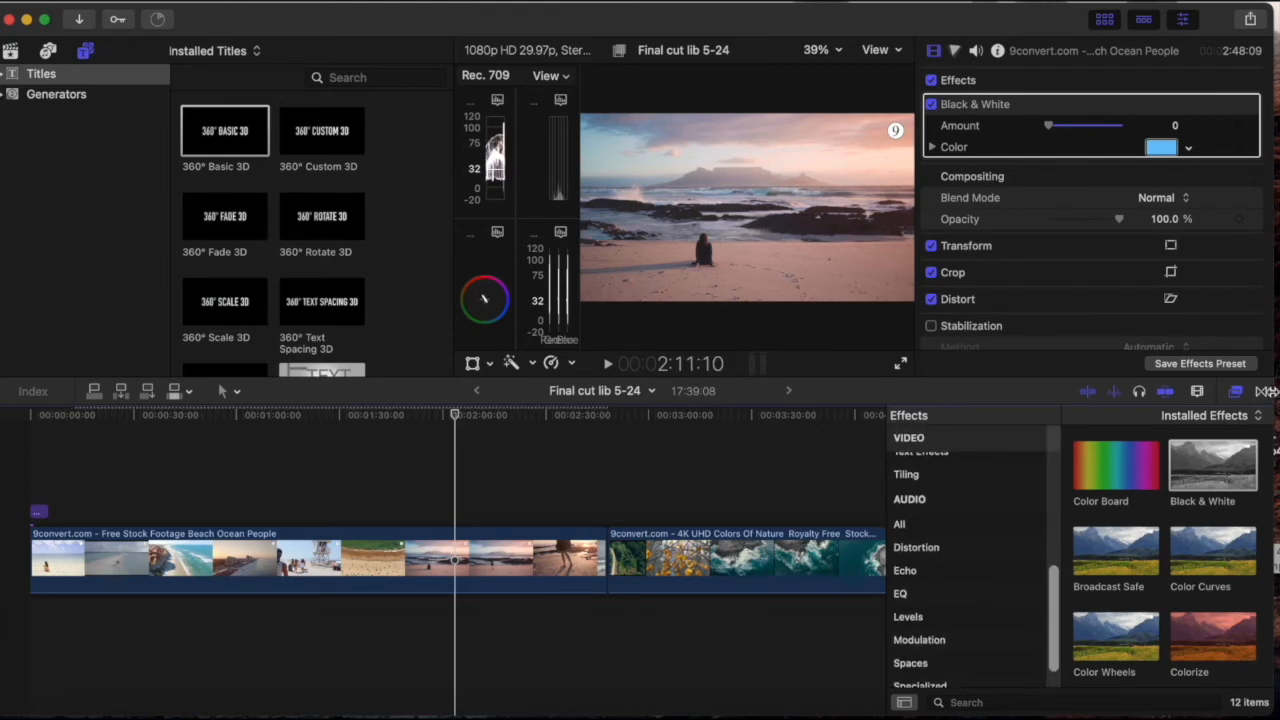
pyautogui.click(1262, 392)
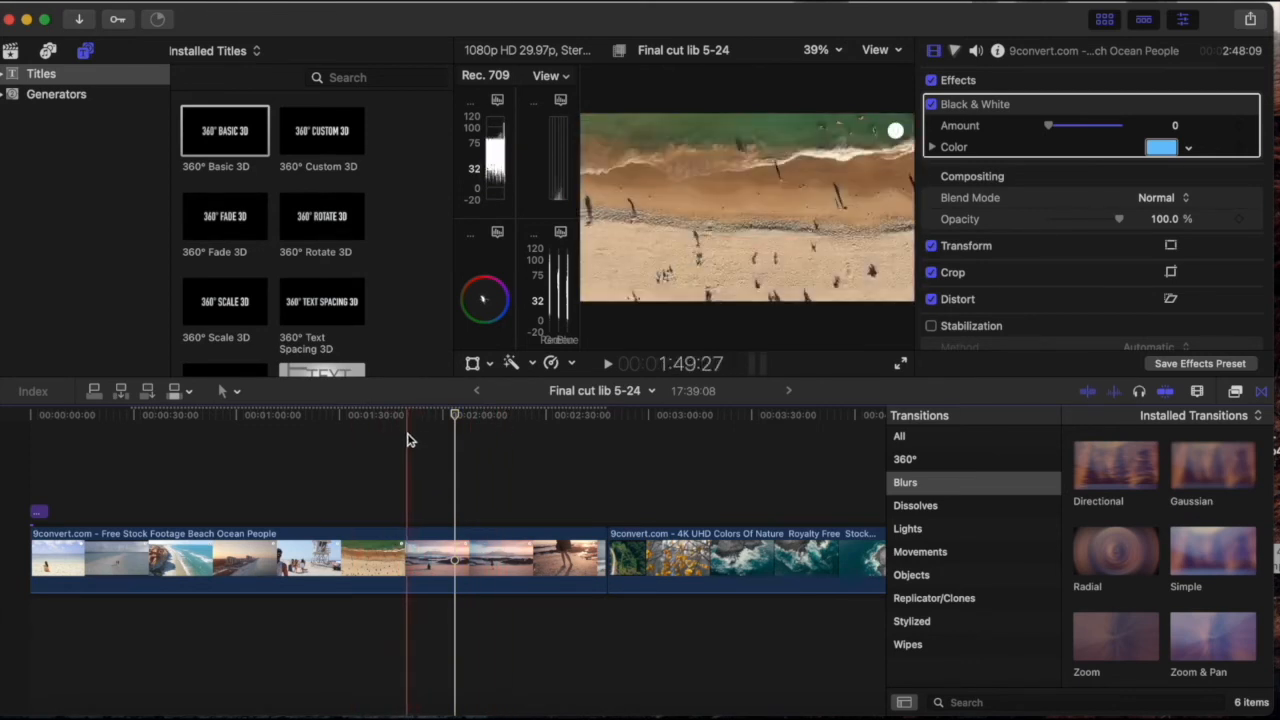
pyautogui.press('super+b')
pyautogui.click(915, 505)
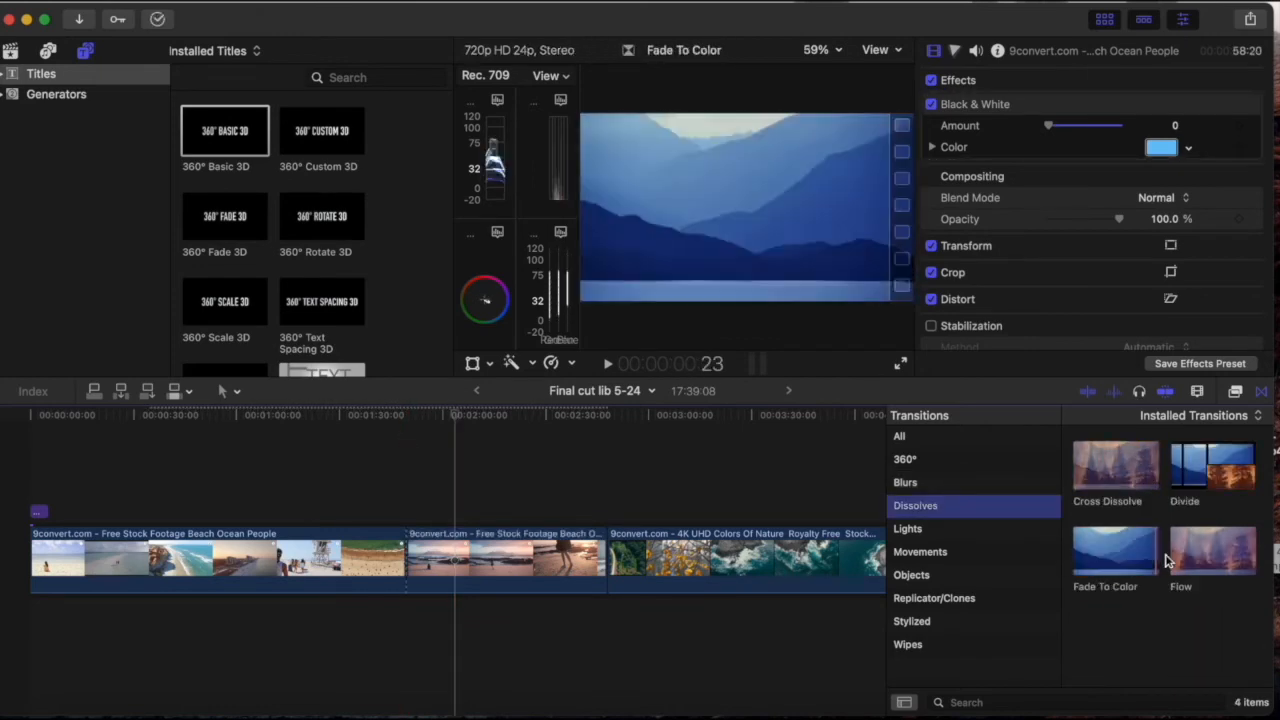
# Try the Divide transition at the cut between the two Beach Ocean People clips and preview it
pyautogui.press('space')
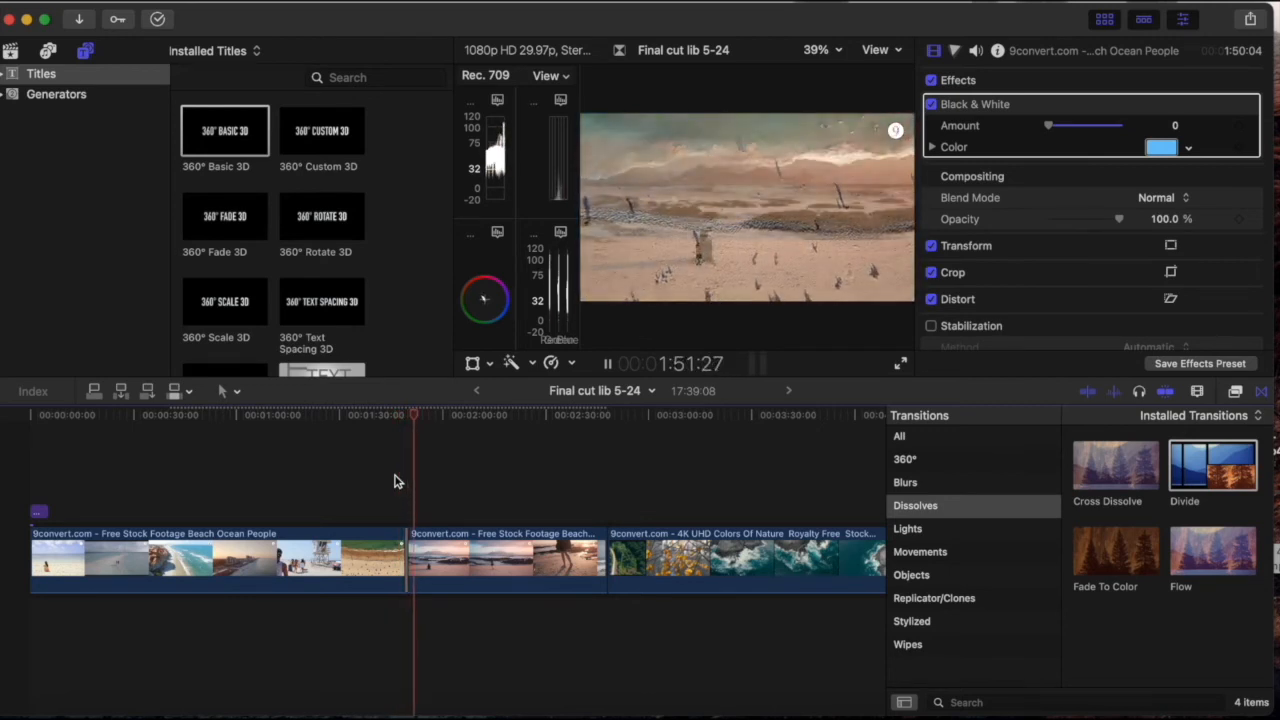
pyautogui.press('space')
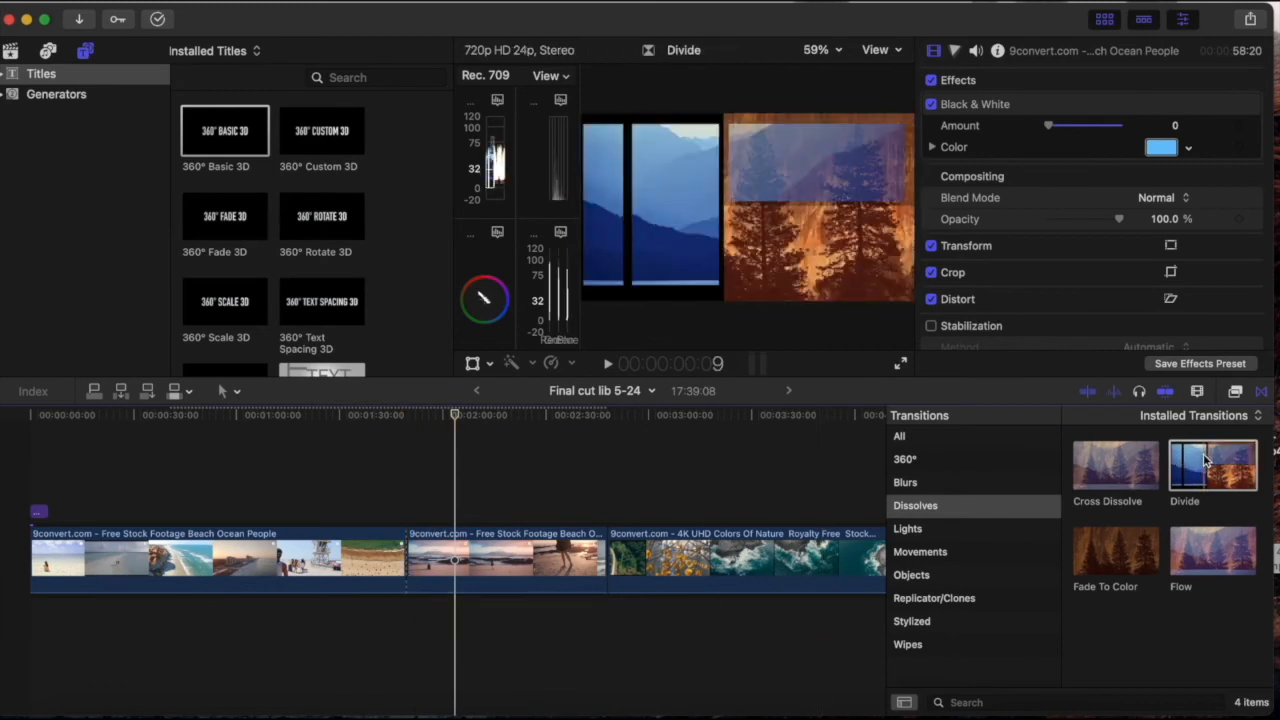
pyautogui.moveTo(1205, 460); pyautogui.dragTo(408, 570)
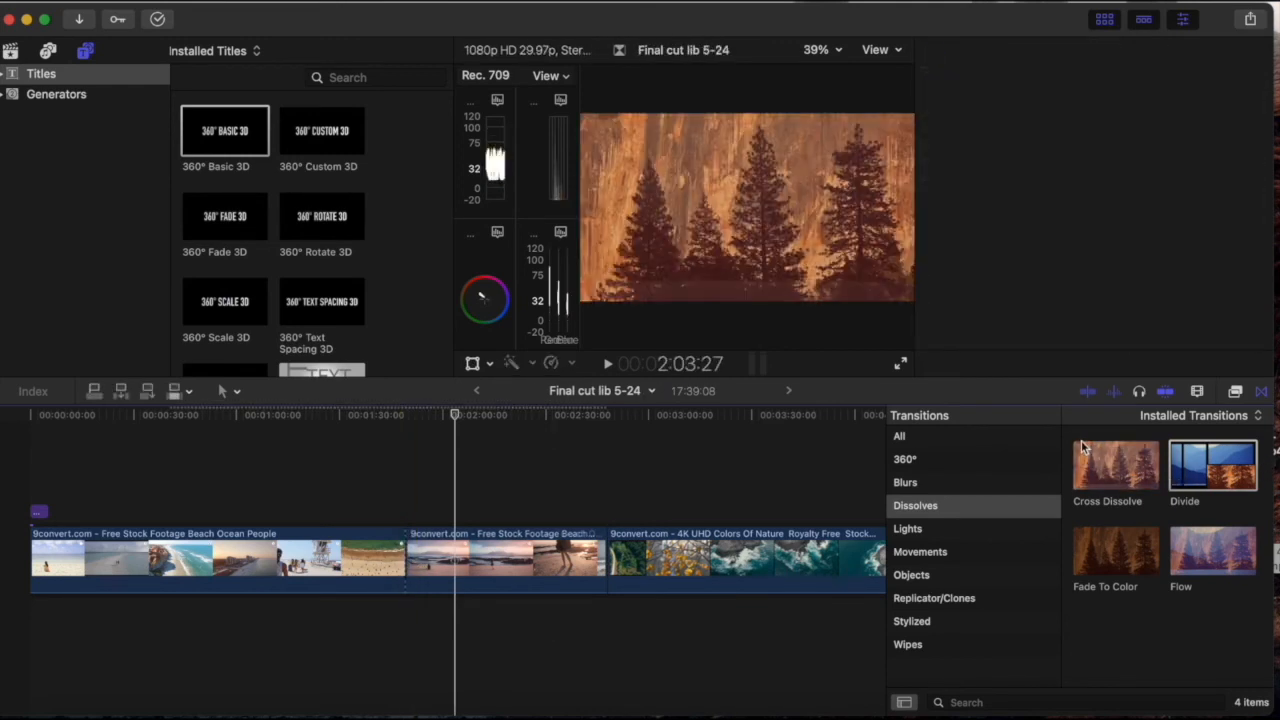
# Try the Cube transition from the Objects category at the same cut and play it back
pyautogui.click(955, 572)
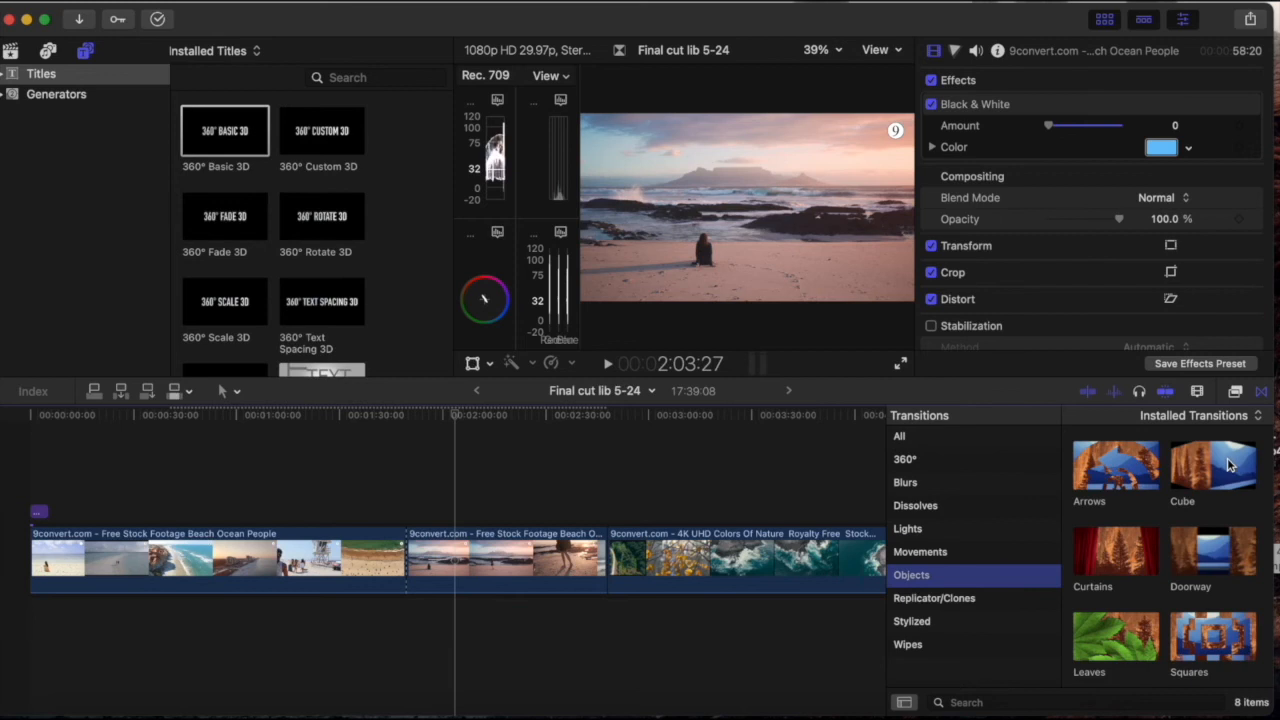
pyautogui.moveTo(1210, 475); pyautogui.dragTo(406, 570)
pyautogui.click(397, 489)
pyautogui.press('space')
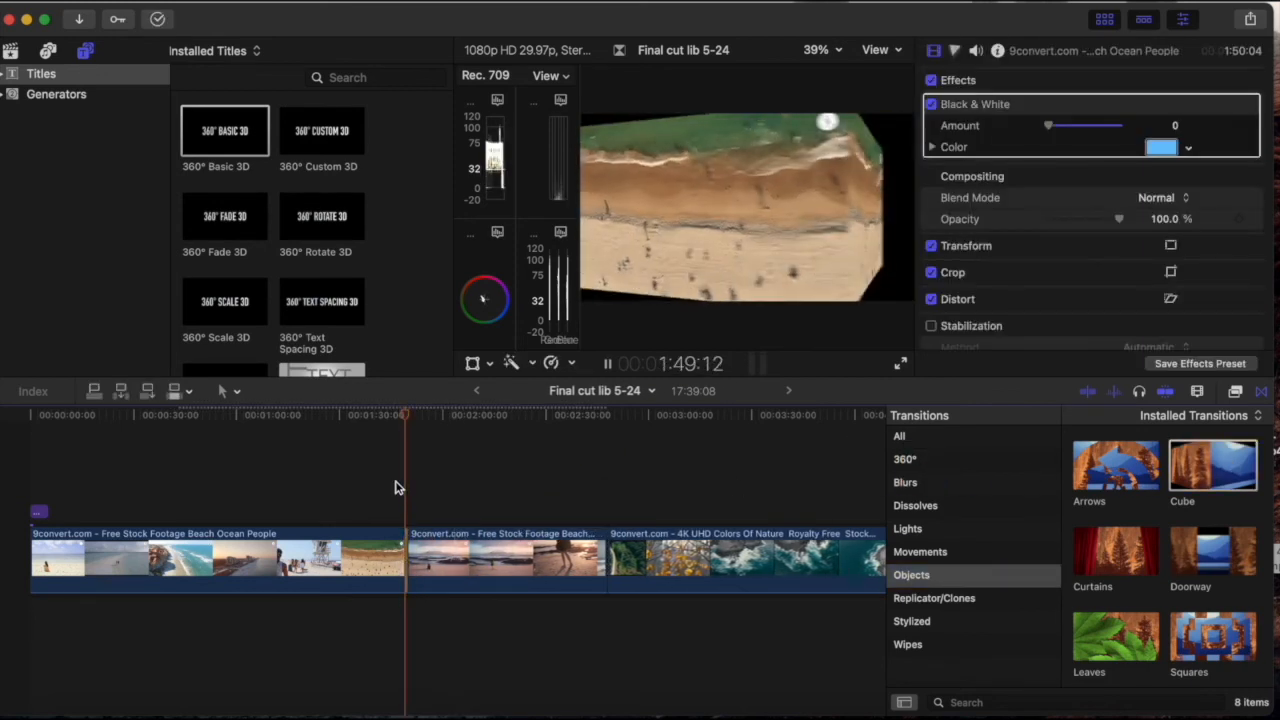
pyautogui.press('space')
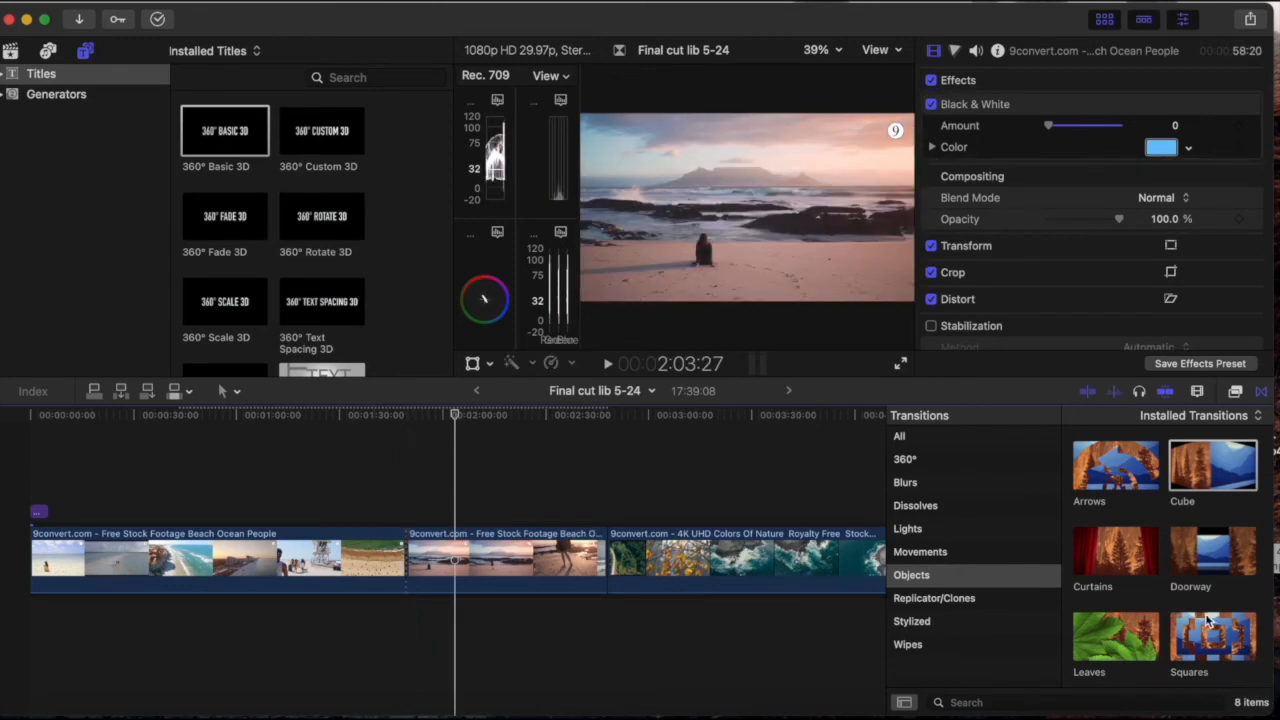
# Try the Squares transition at the cut between the two beach clips and play through it
pyautogui.moveTo(1208, 620); pyautogui.dragTo(407, 555)
pyautogui.click(372, 485)
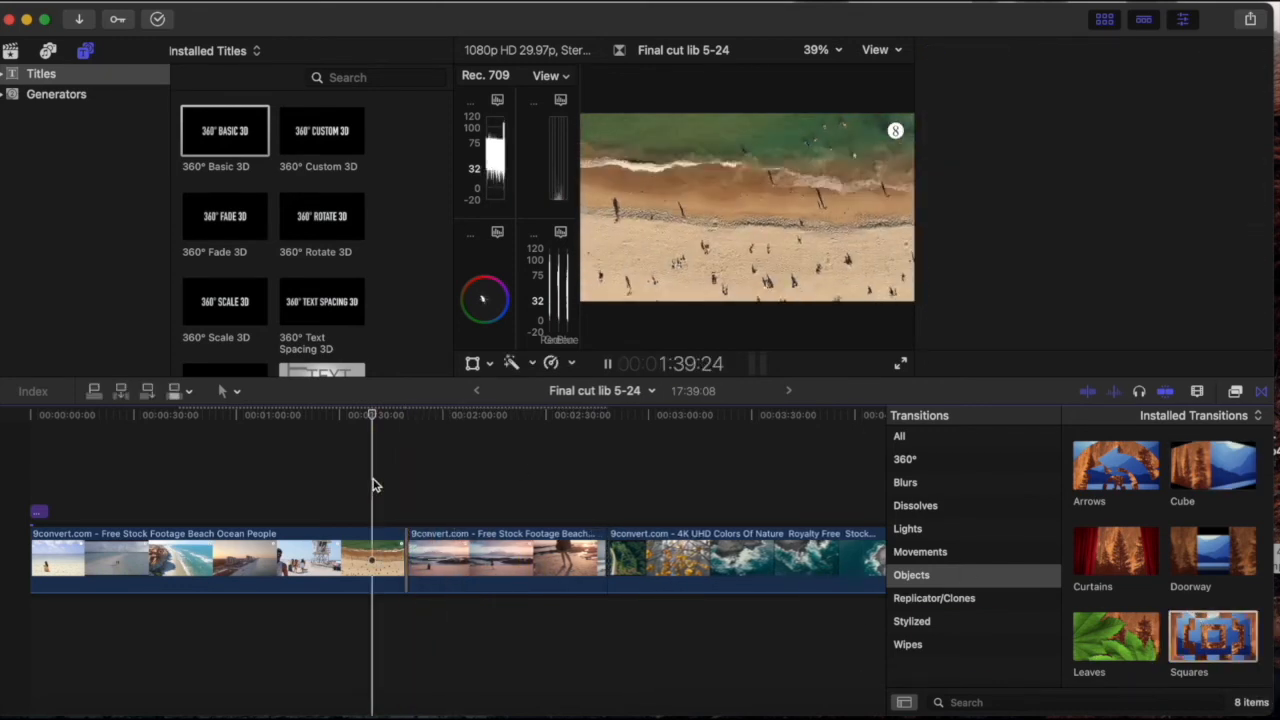
pyautogui.press('space')
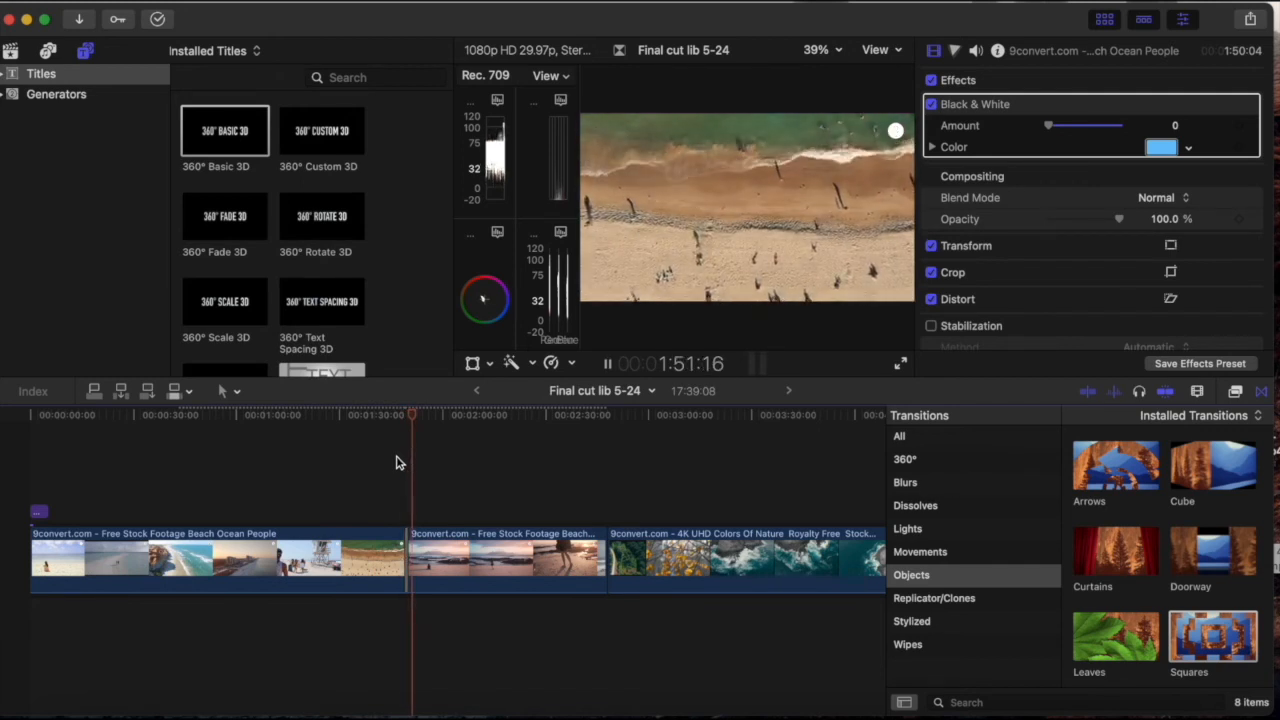
pyautogui.press('space')
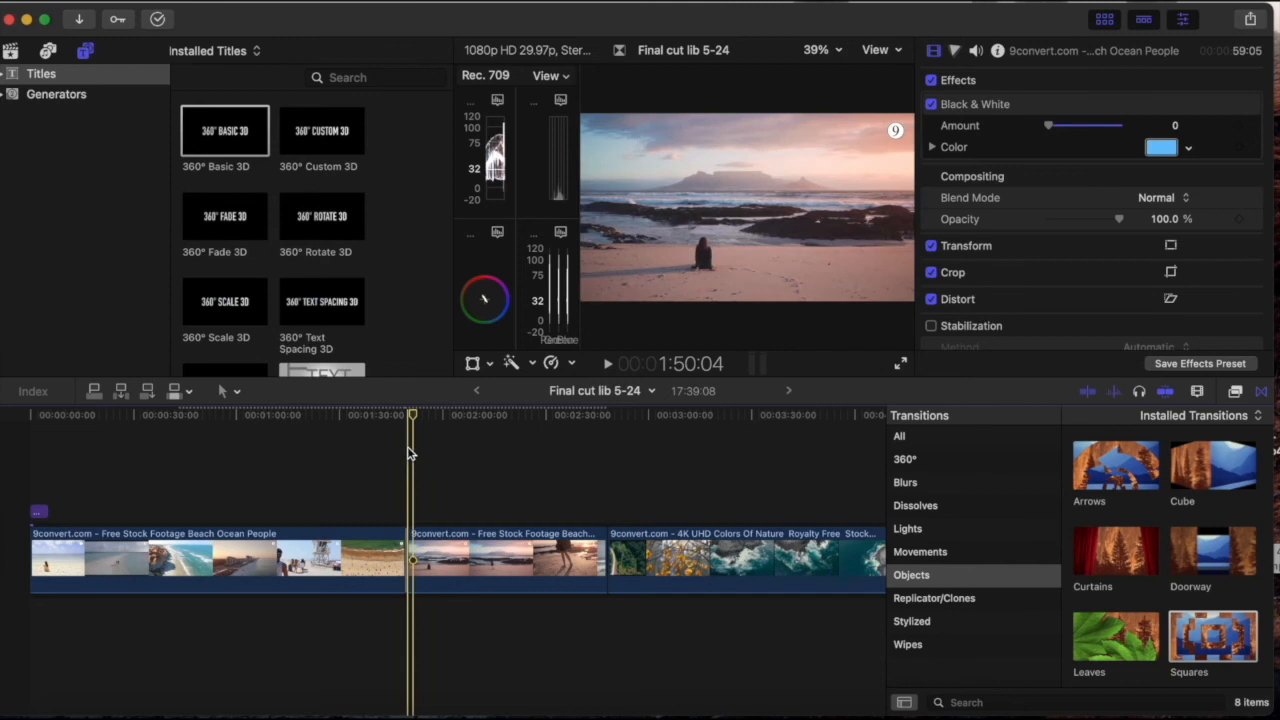
pyautogui.press('space')
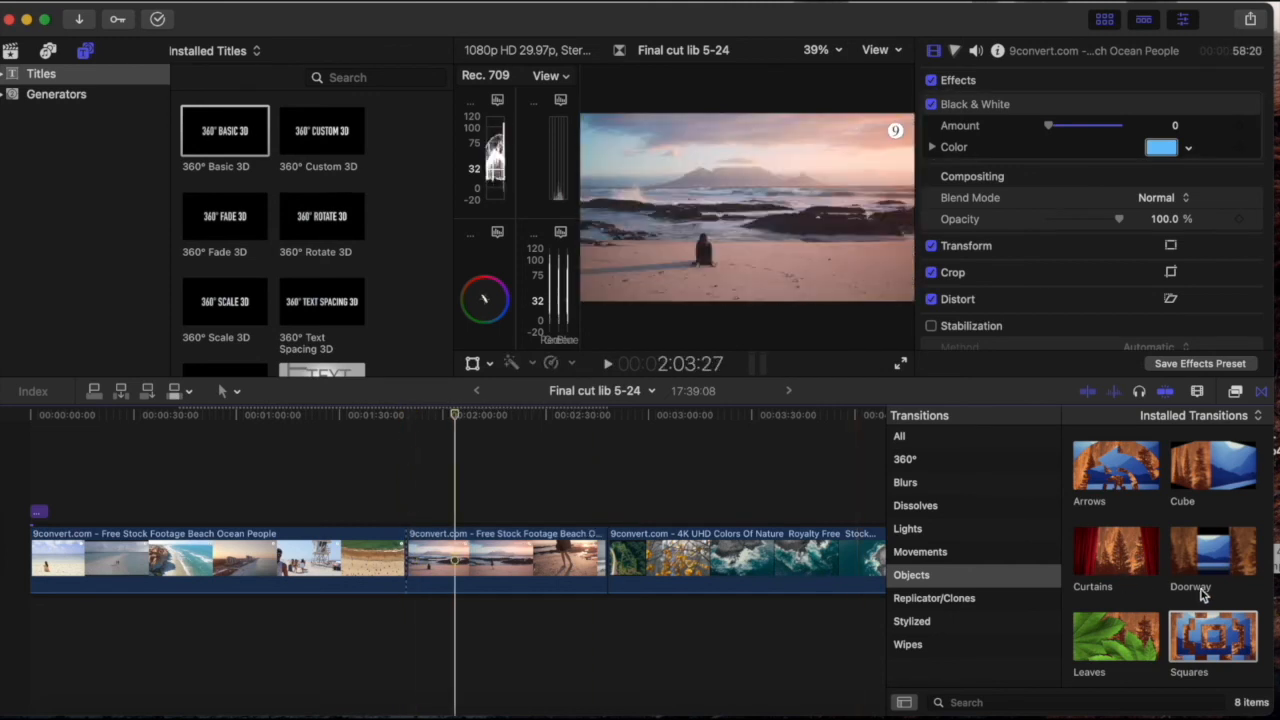
# Apply the Doorway transition at the cut between the two Beach Ocean People clips and preview it
pyautogui.moveTo(1218, 566); pyautogui.dragTo(405, 560)
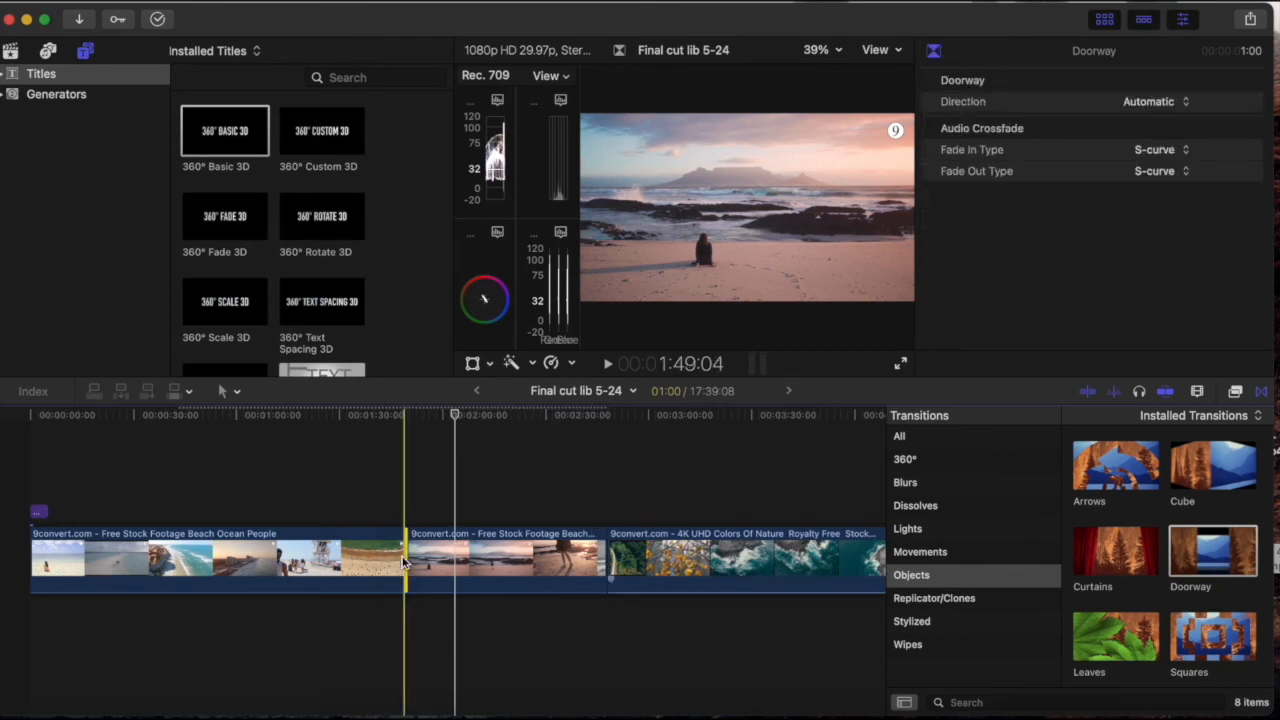
pyautogui.press('space')
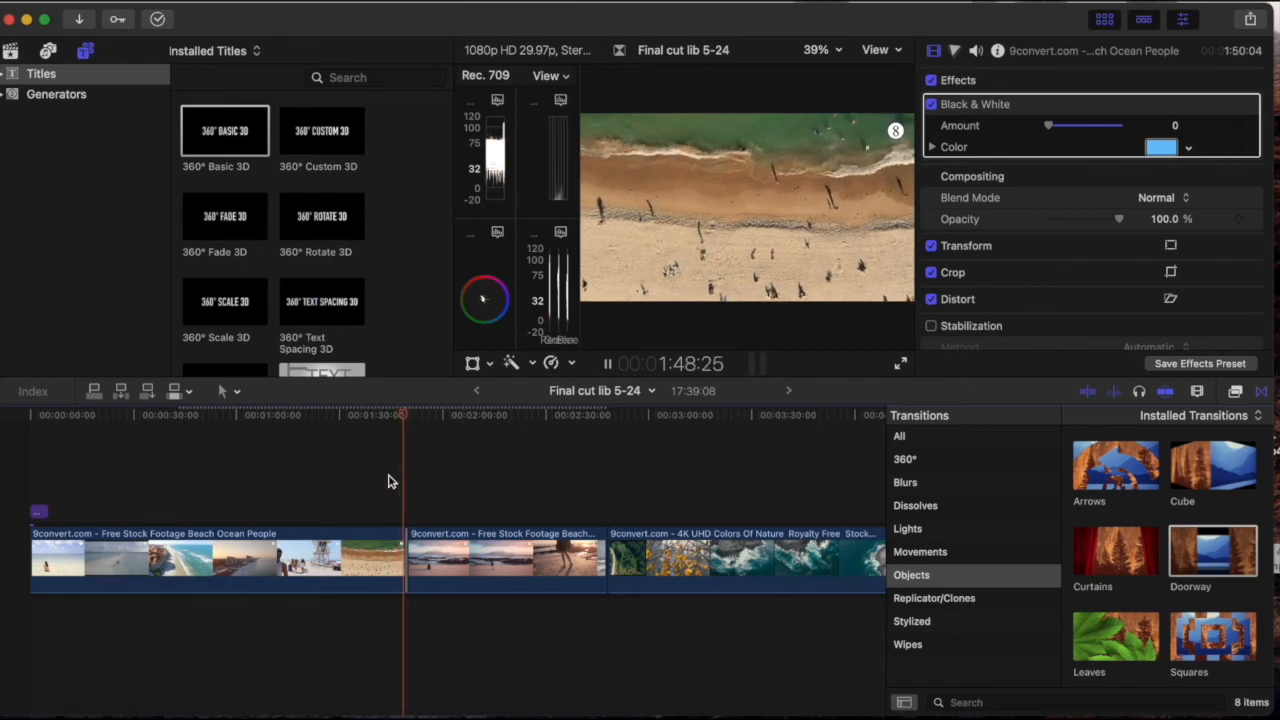
pyautogui.press('space')
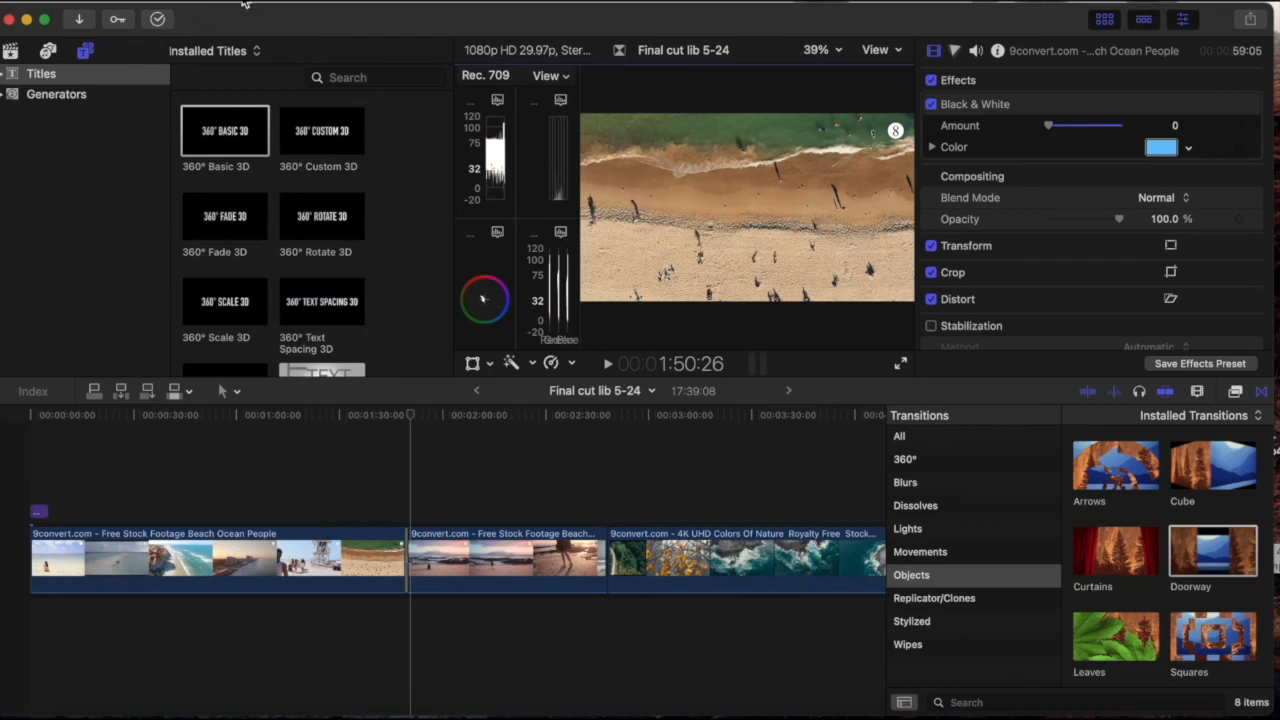
# Check the status of the background tasks, such as rendering, importing and sharing, and close the list
pyautogui.click(160, 18)
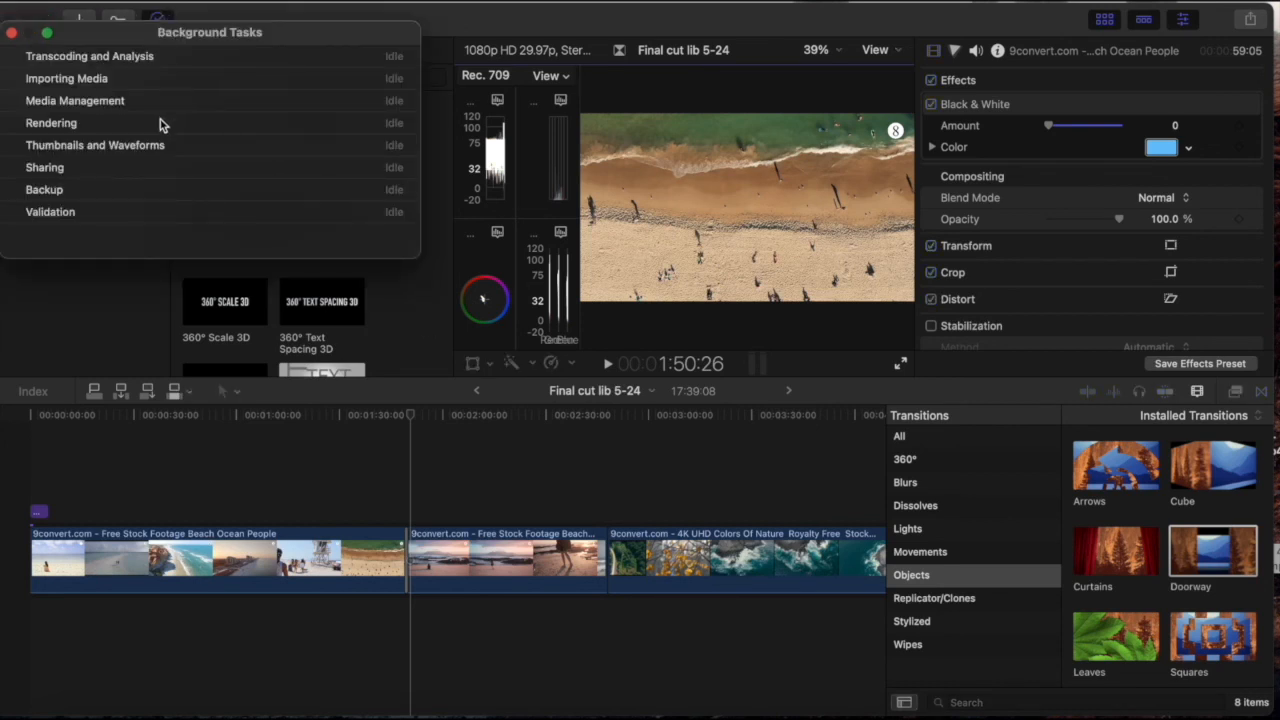
pyautogui.click(11, 33)
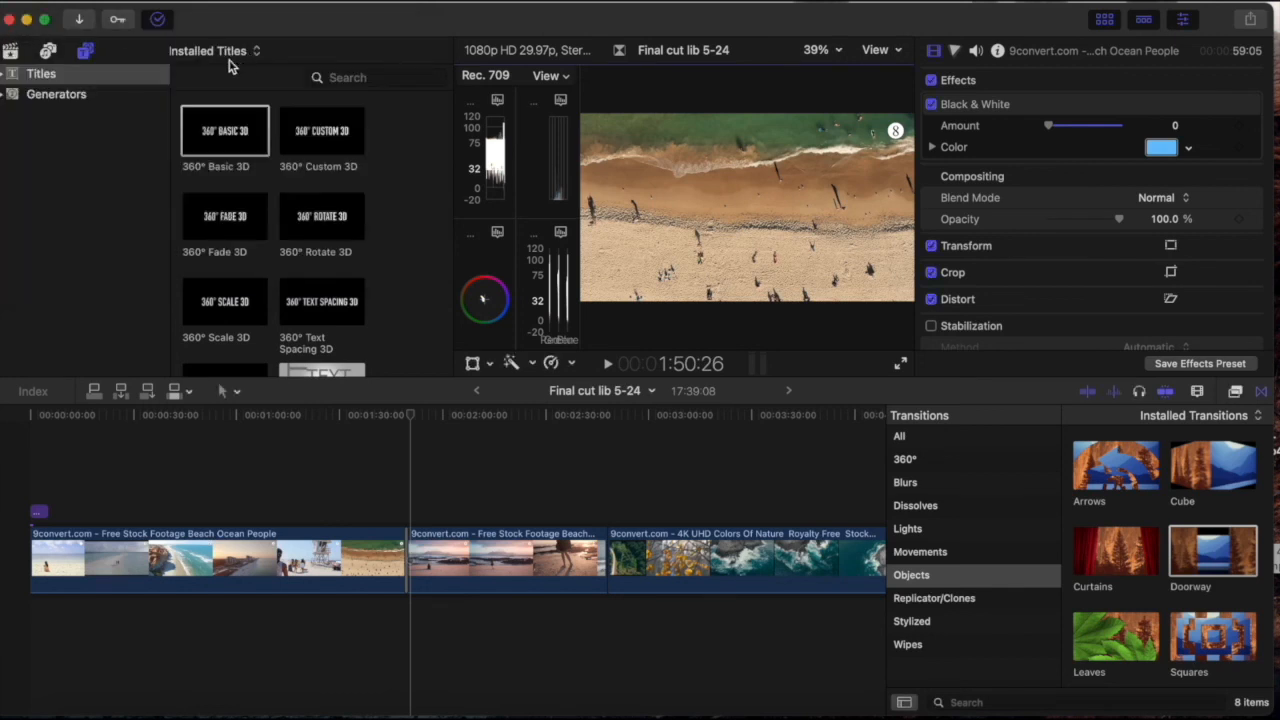
pyautogui.click(156, 18)
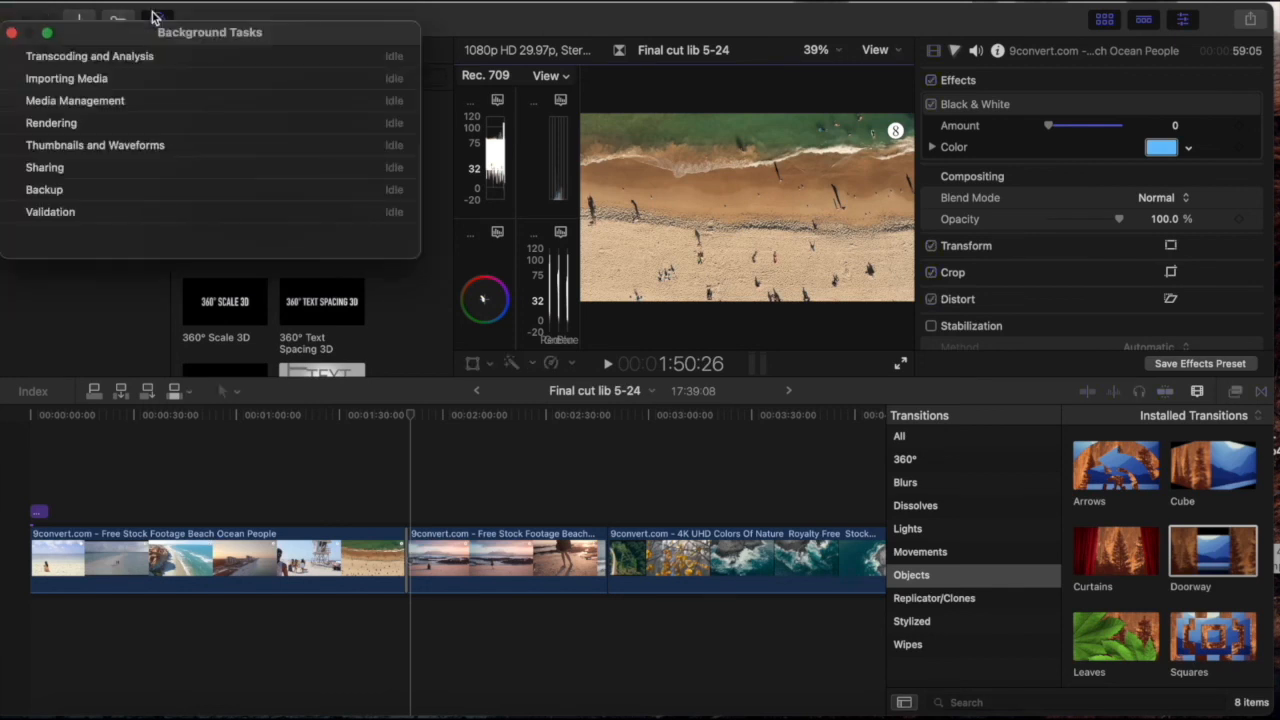
pyautogui.click(11, 34)
# Show the Untitled library and its projects in the browser in place of the titles
pyautogui.click(52, 1)
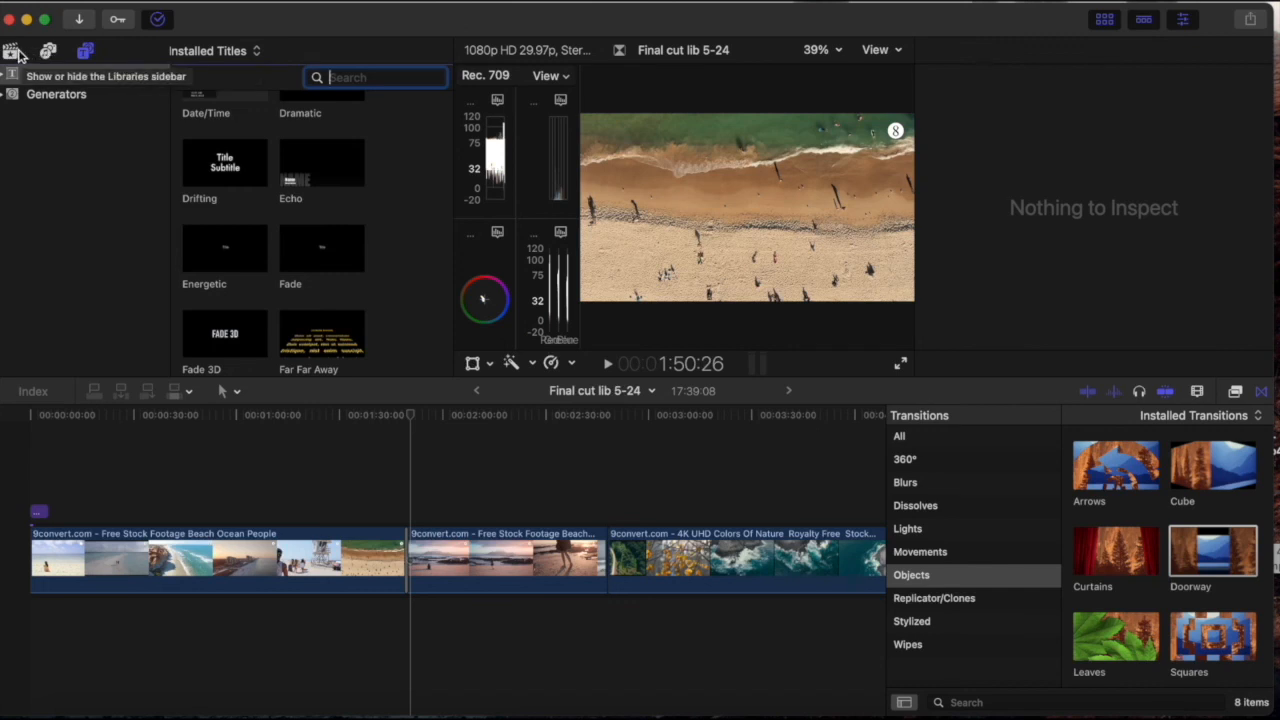
pyautogui.click(12, 51)
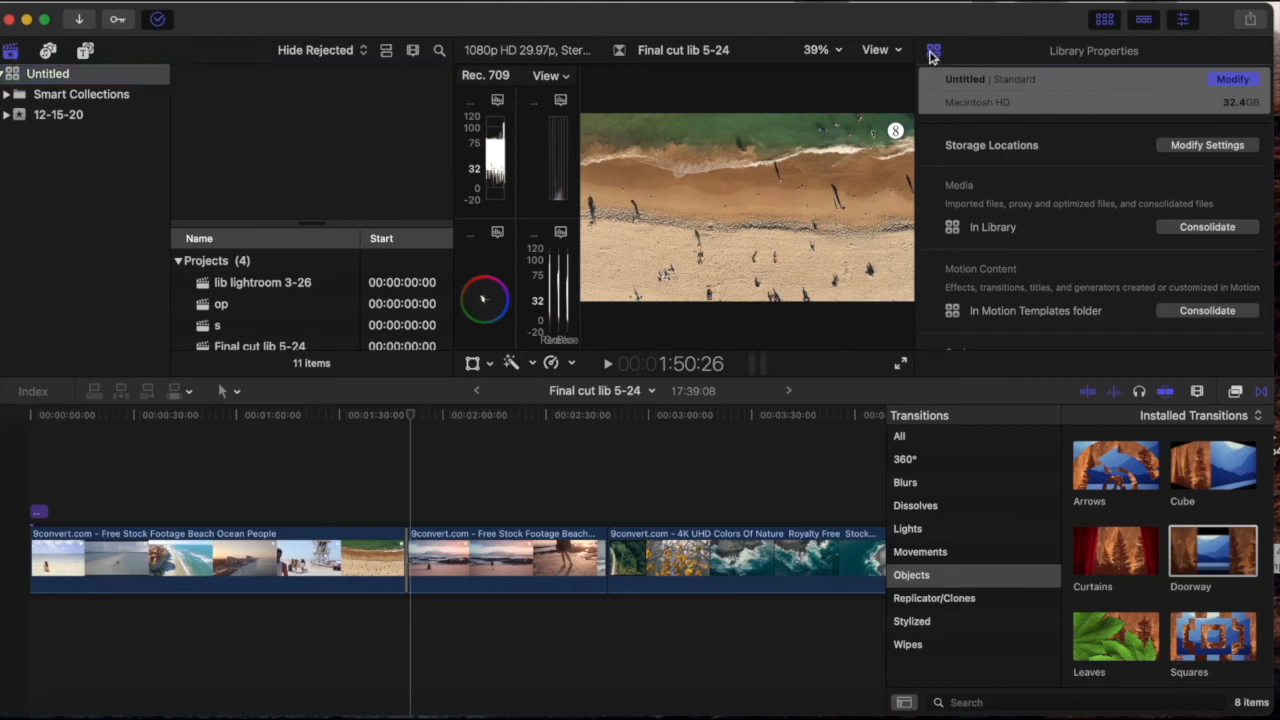
# Select the first Beach Ocean People clip, toggle its effects to compare the picture, and review its remaining video settings
pyautogui.click(316, 545)
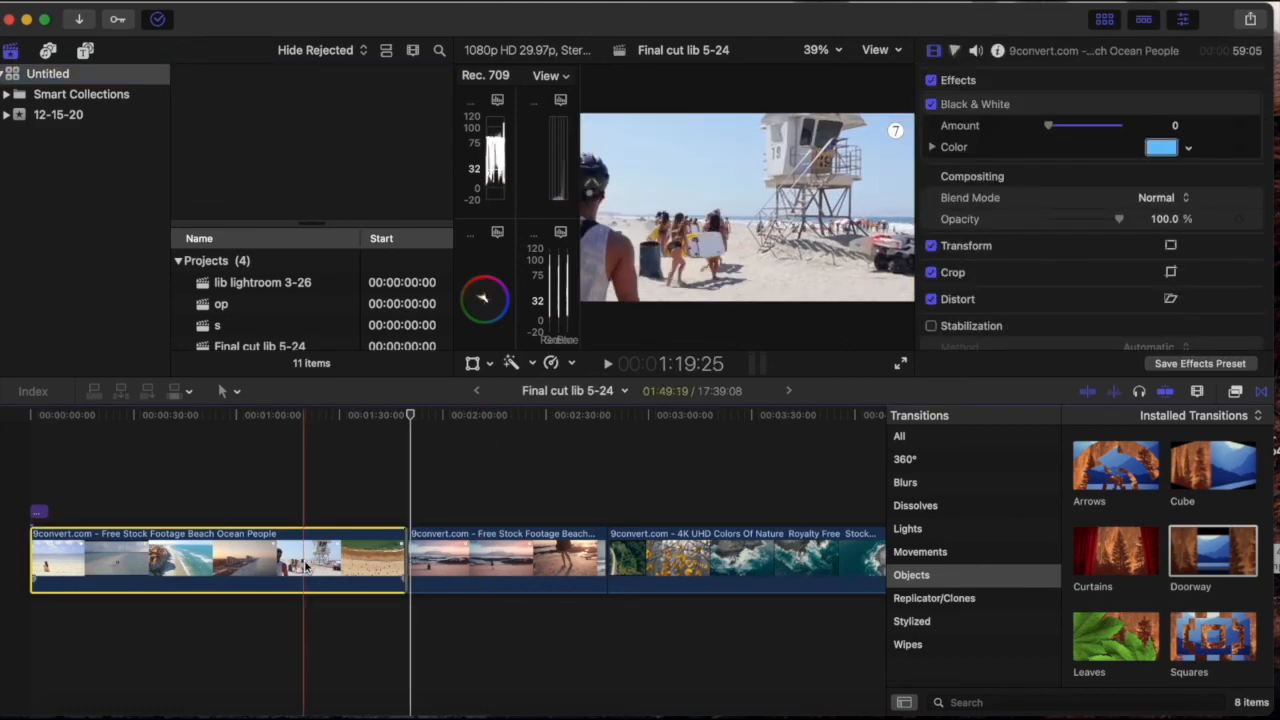
pyautogui.scroll(-4, 1117, 155)
pyautogui.scroll(4, 1115, 152)
pyautogui.click(932, 81)
pyautogui.click(932, 81)
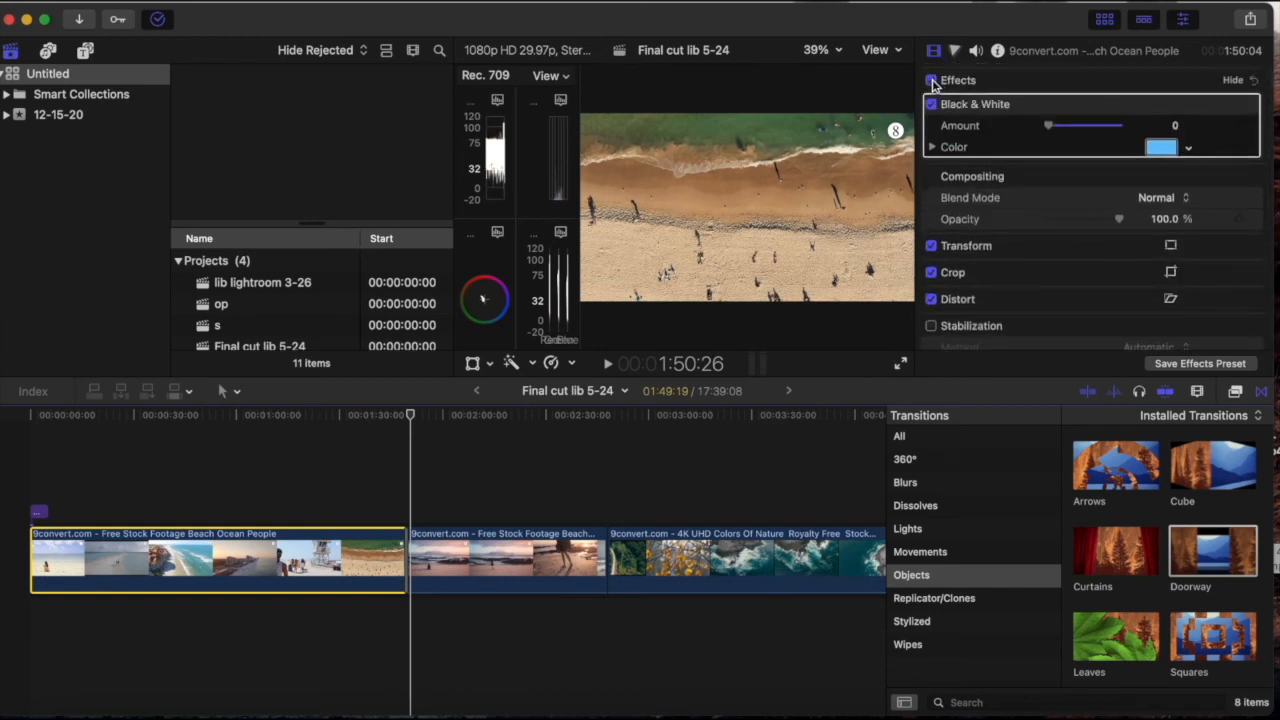
pyautogui.click(932, 81)
pyautogui.scroll(-5, 1120, 294)
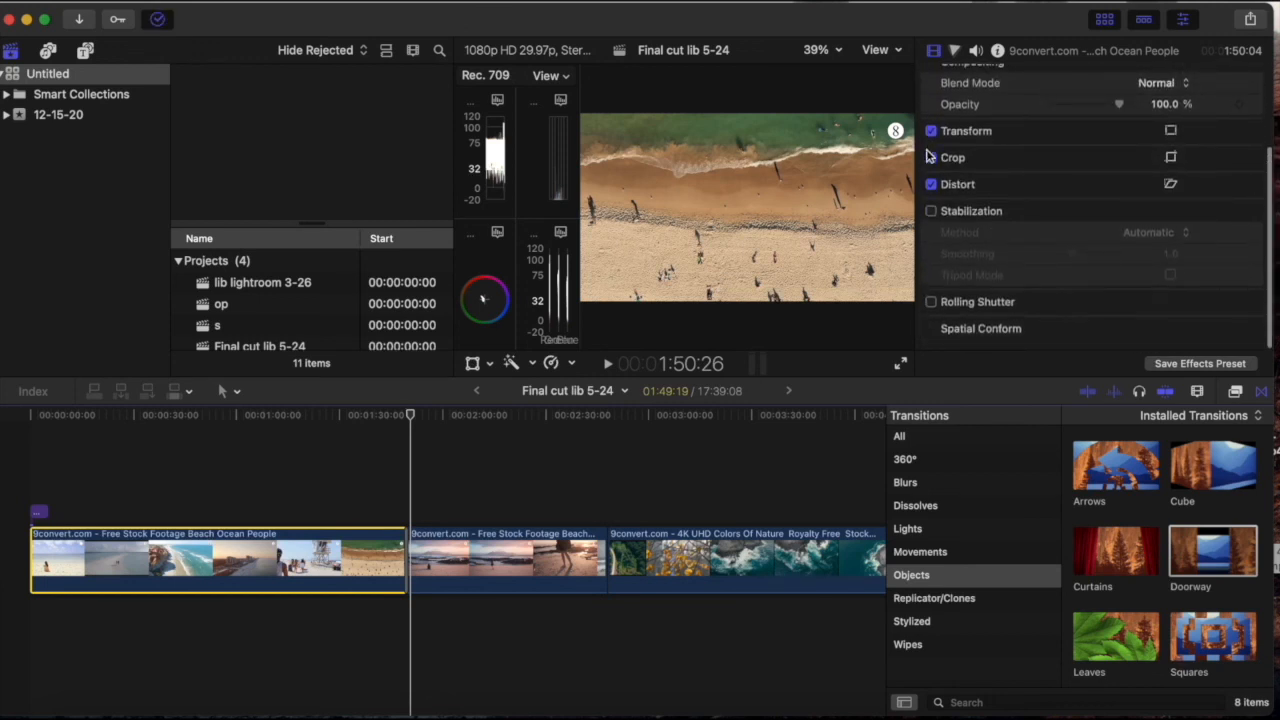